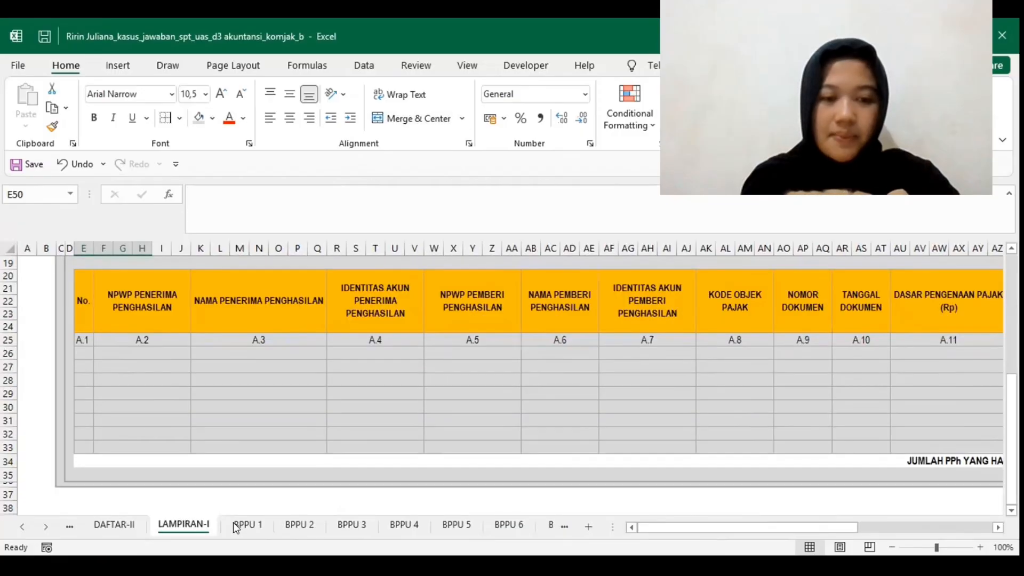
Step: Look over the withholding slip sheets BPPU 1 and BPNR 1, including the BPNR 1 tax object and reference document details
click(233, 524)
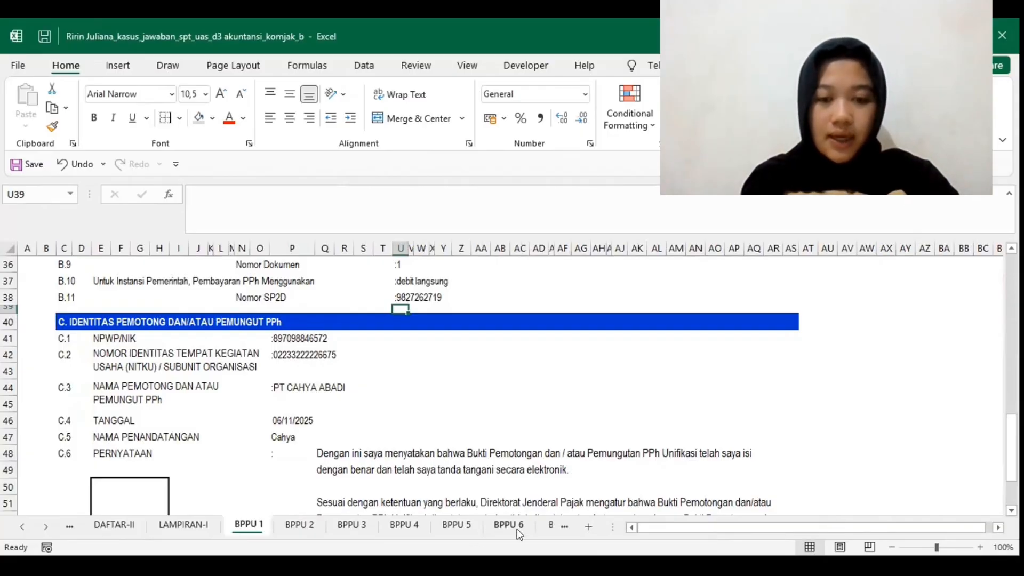
scroll(518, 533, right, 3)
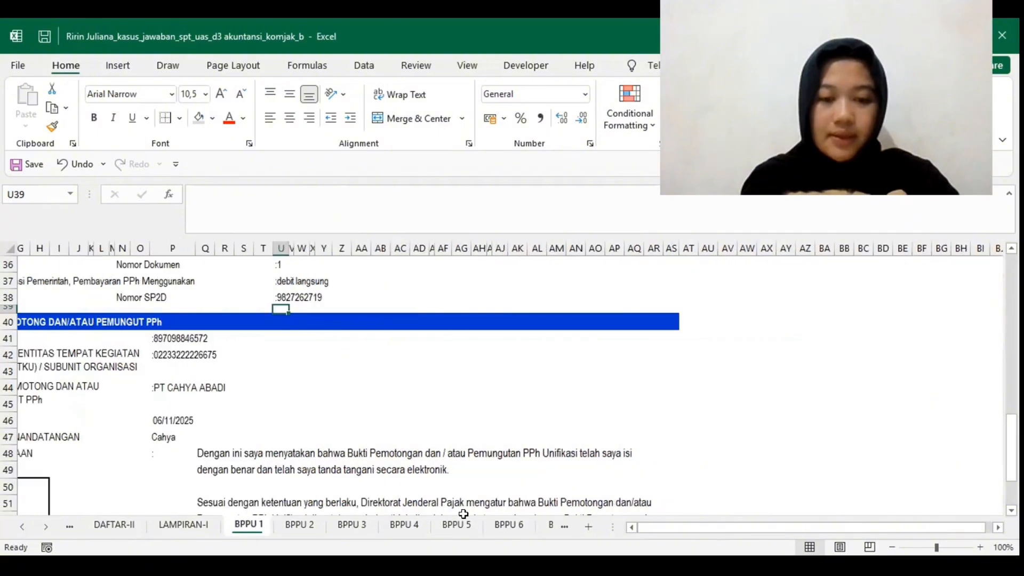
scroll(405, 530, down, 4)
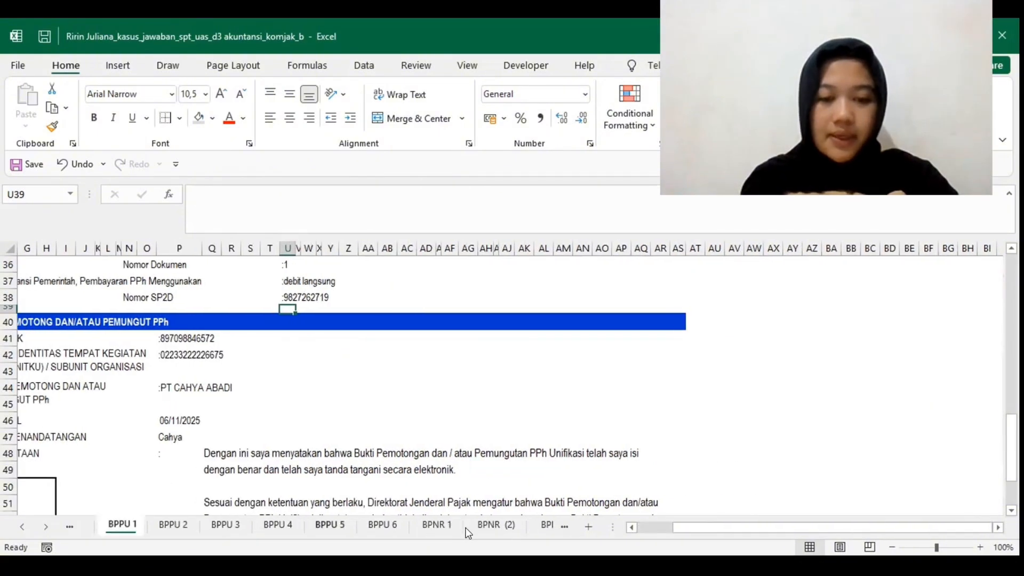
click(321, 524)
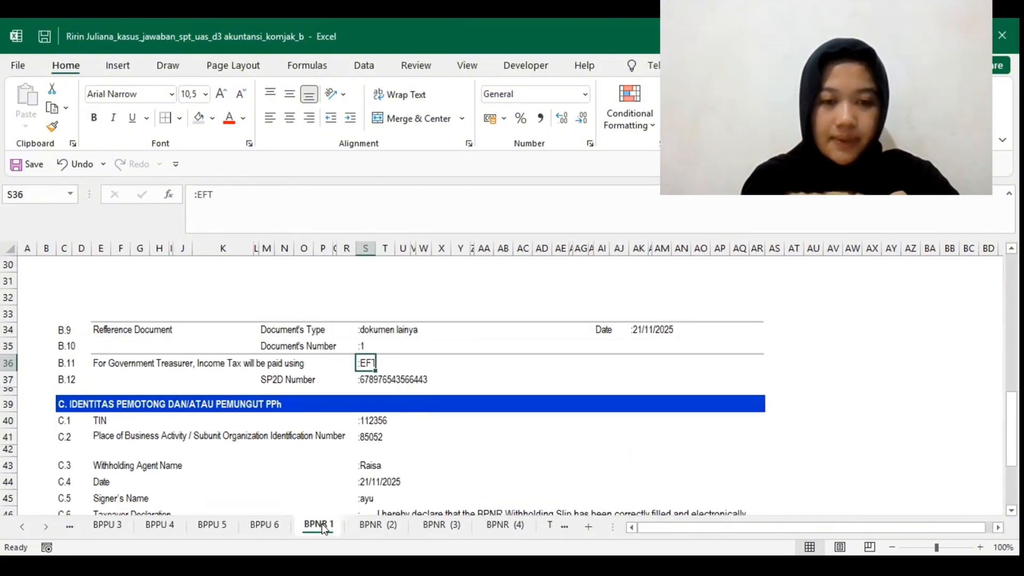
scroll(382, 488, up, 2)
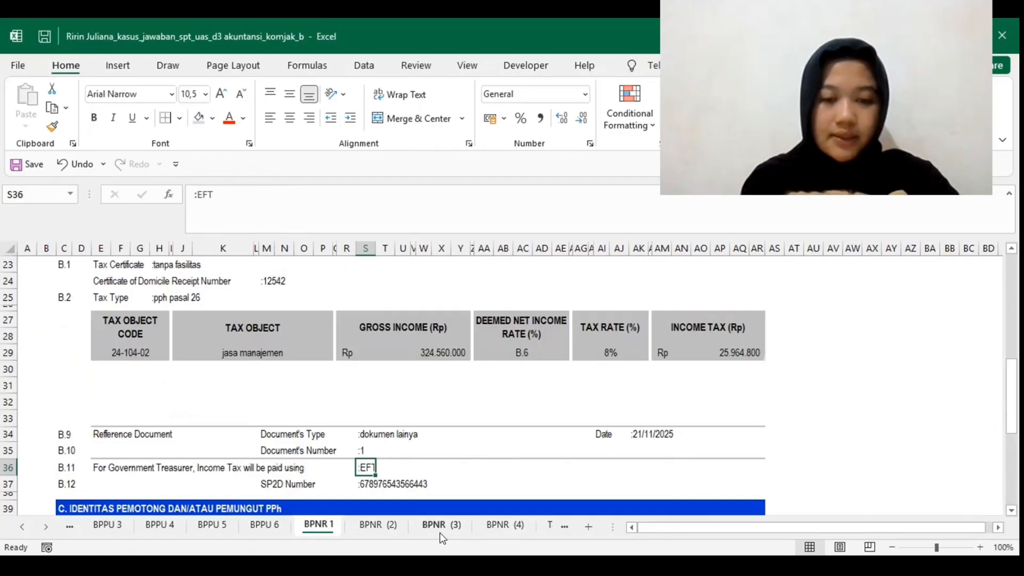
scroll(448, 527, down, 2)
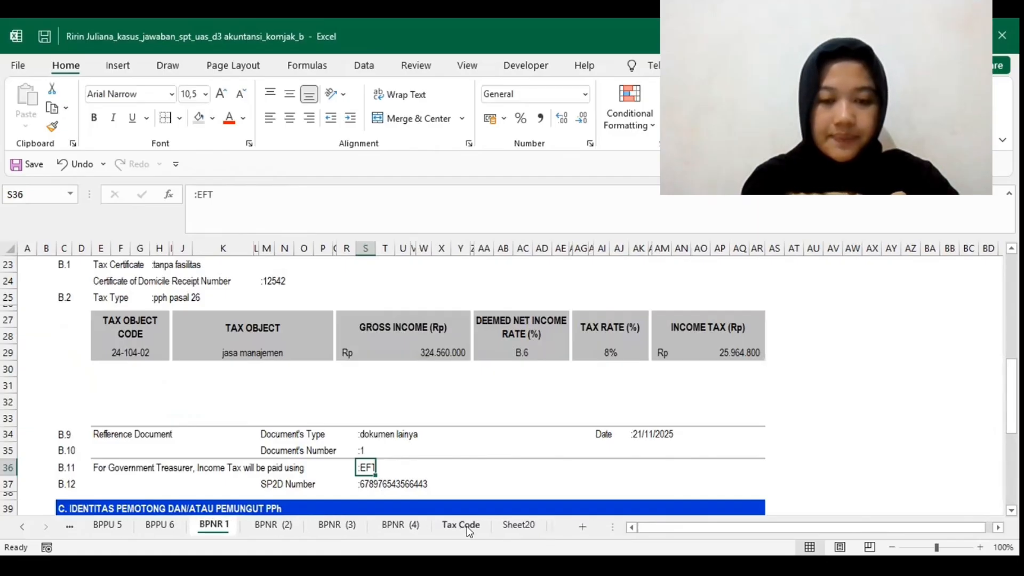
Step: View the list of tax object codes on the Tax Code sheet
click(466, 526)
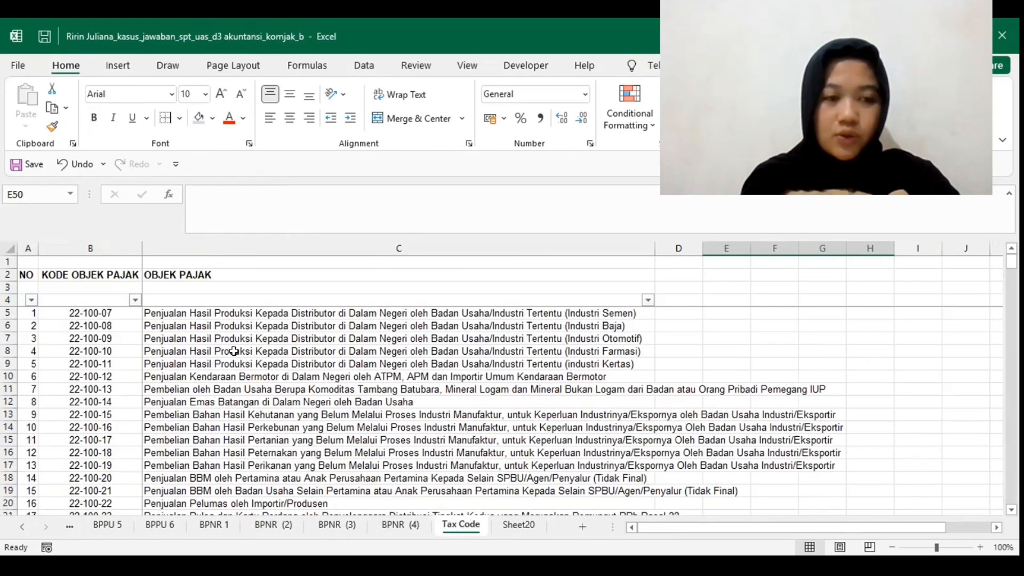
scroll(234, 351, down, 1)
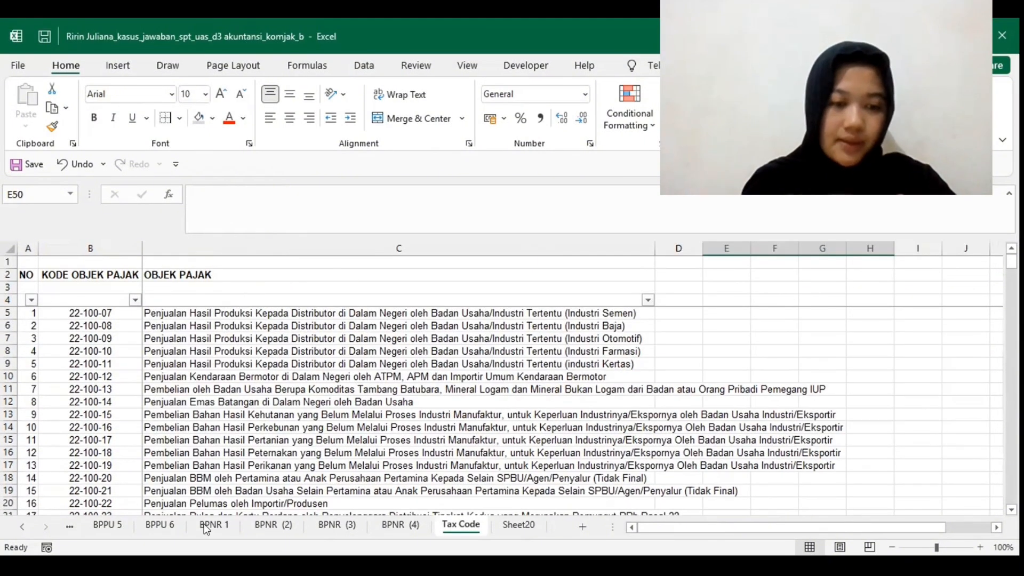
scroll(204, 523, up, 5)
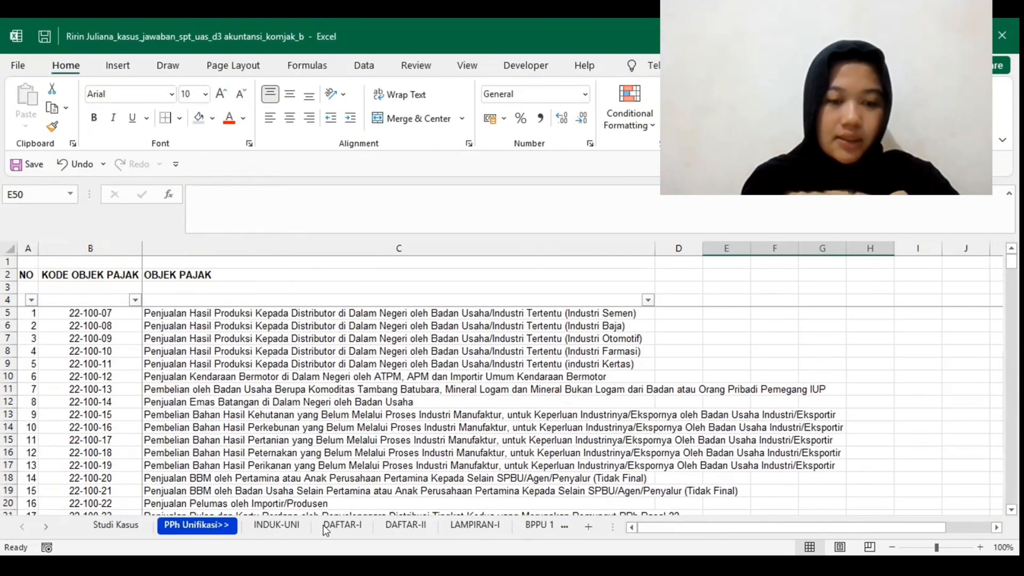
Step: View the INDUK-UNI sheet briefly and look through the BPPU and BPNR tables on the DAFTAR-I sheet
click(265, 530)
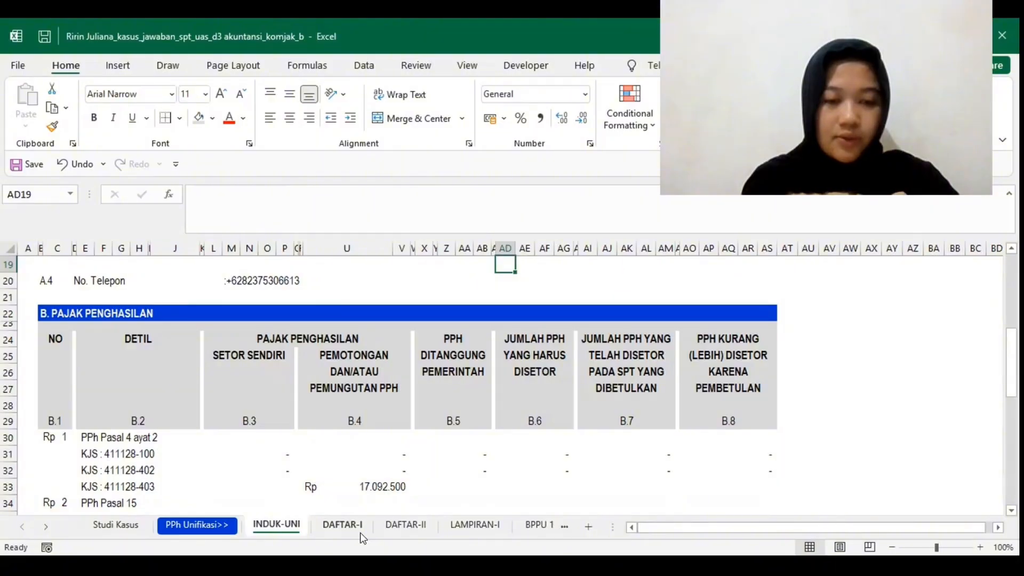
click(341, 525)
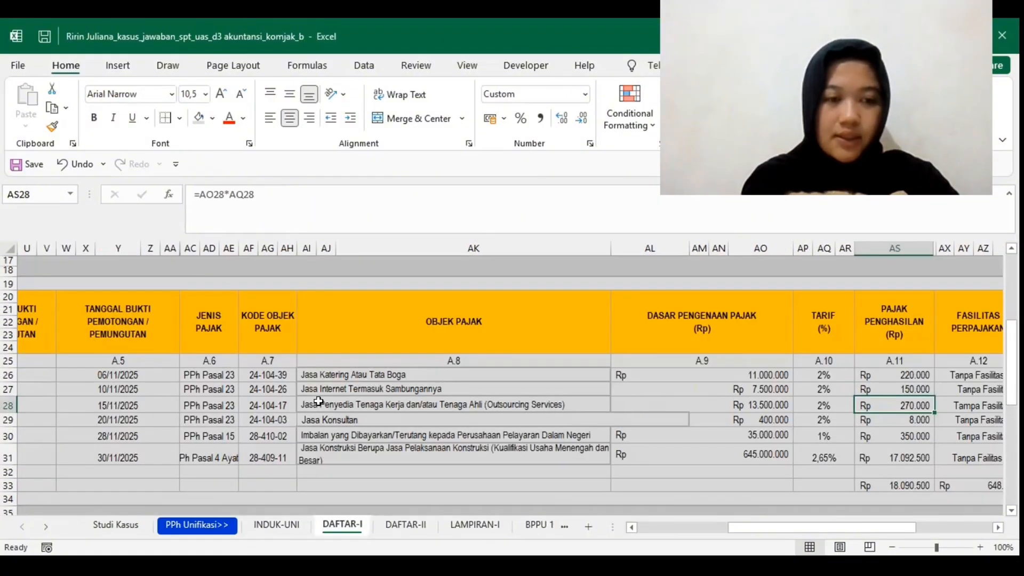
scroll(318, 401, left, 5)
scroll(318, 400, left, 2)
scroll(318, 401, up, 3)
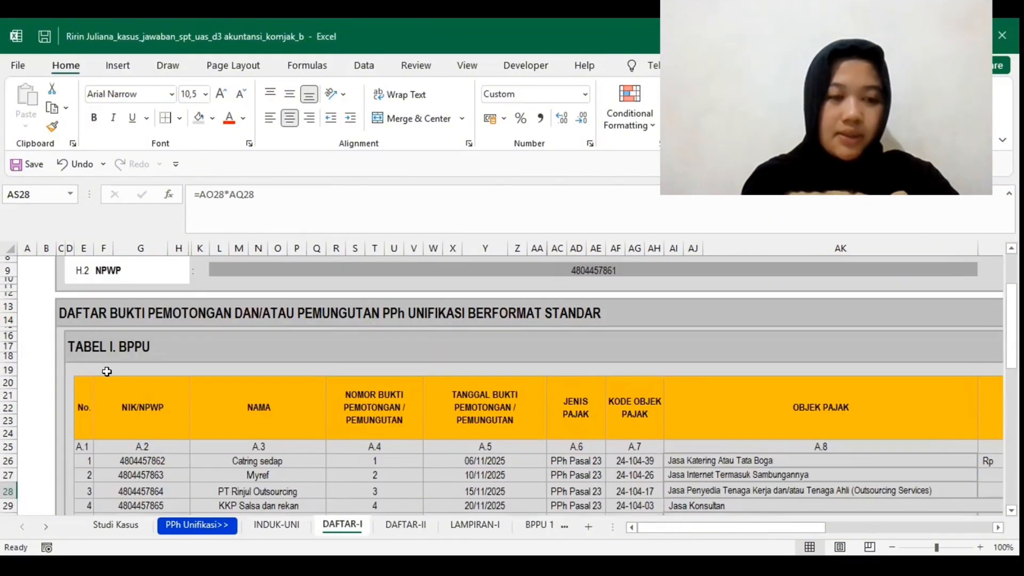
scroll(164, 351, down, 7)
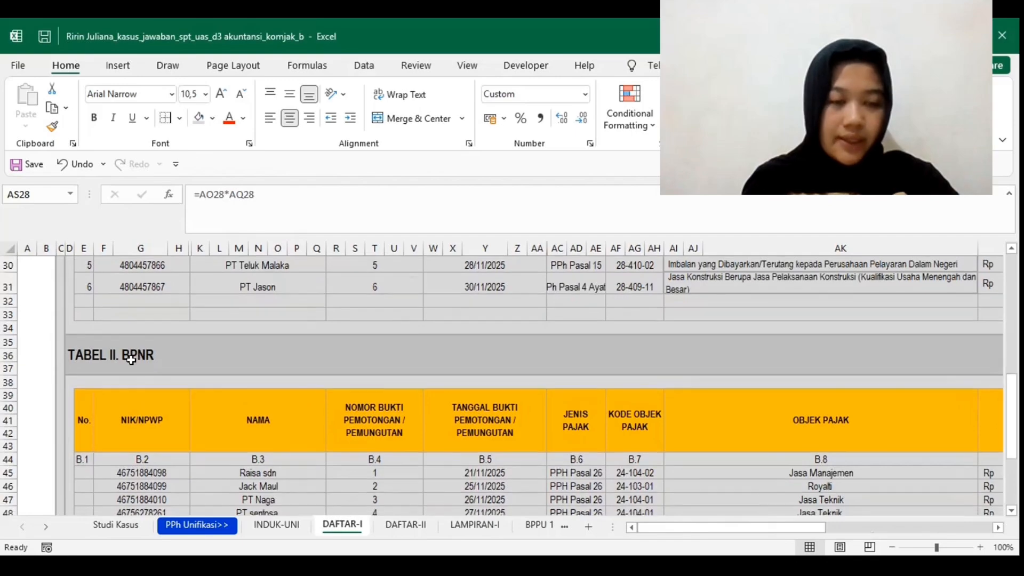
scroll(184, 366, up, 9)
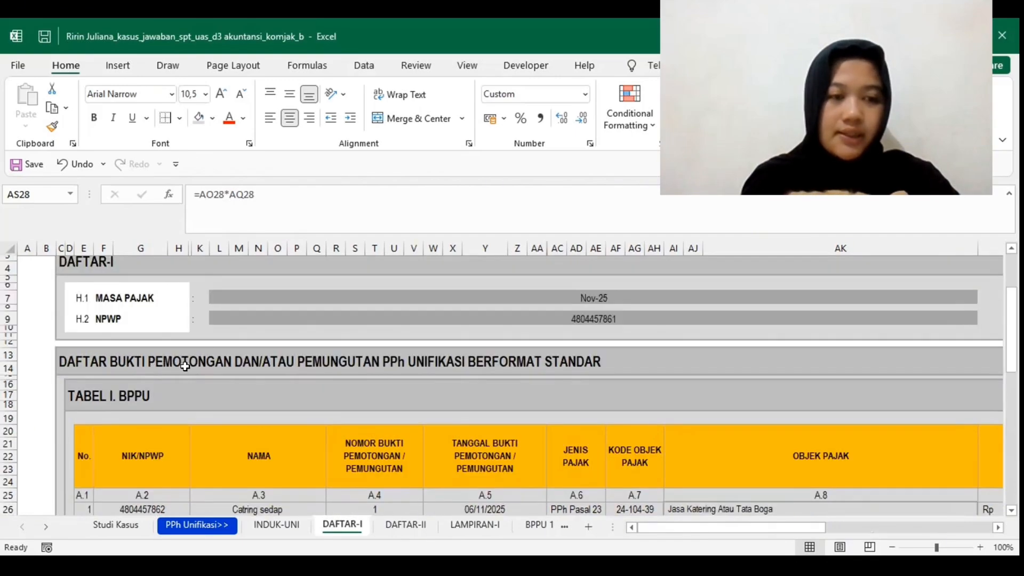
Step: Inspect the MASA PAJAK and NPWP header fields at the beginning of the DAFTAR-I sheet
scroll(234, 309, up, 1)
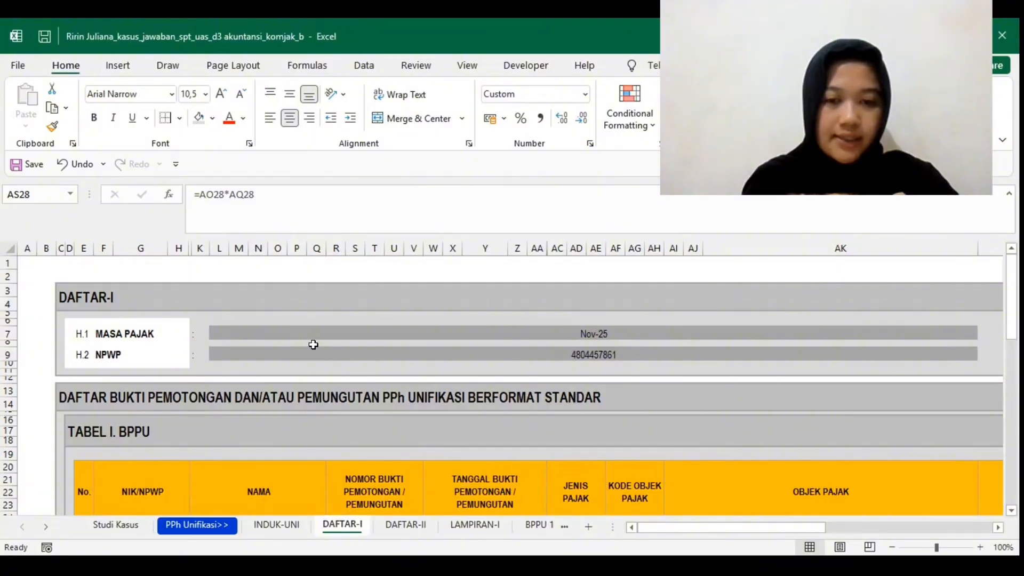
scroll(313, 344, right, 1)
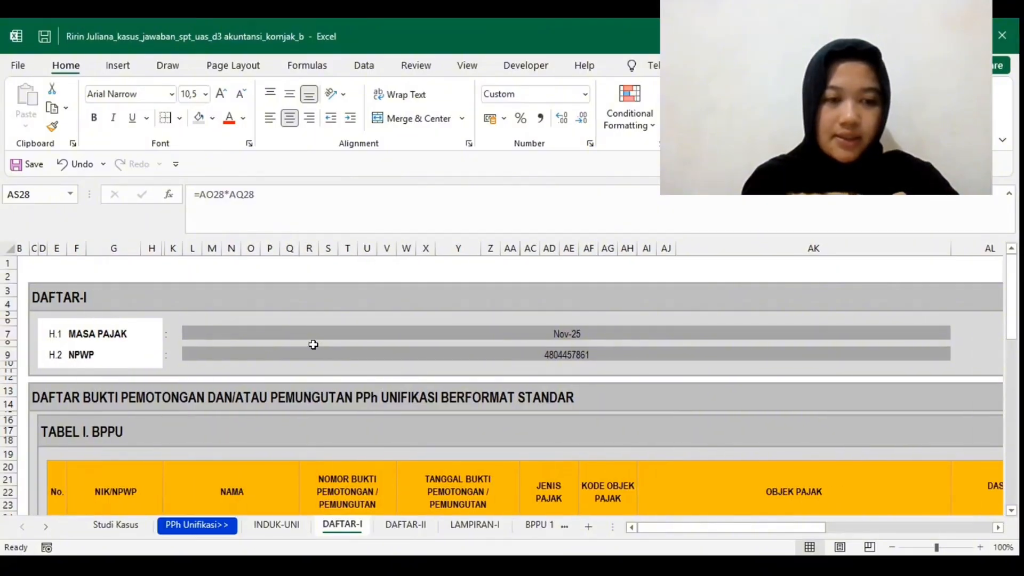
scroll(313, 344, left, 1)
click(411, 327)
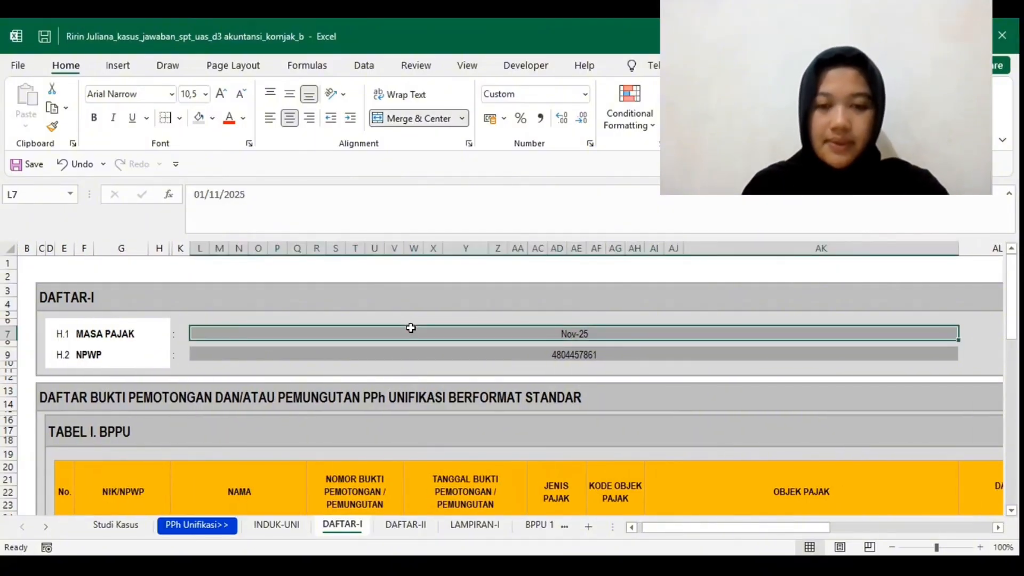
click(483, 347)
scroll(484, 348, down, 1)
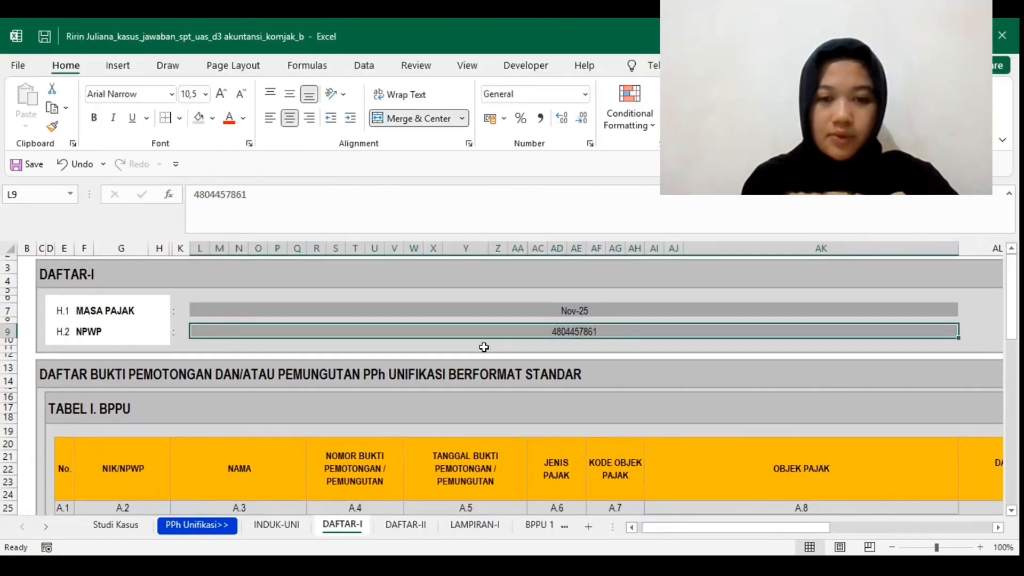
Step: Examine the first BPPU entry in Tabel I, from its taxpayer number to its tax base and the income tax formula
scroll(483, 347, down, 4)
click(63, 362)
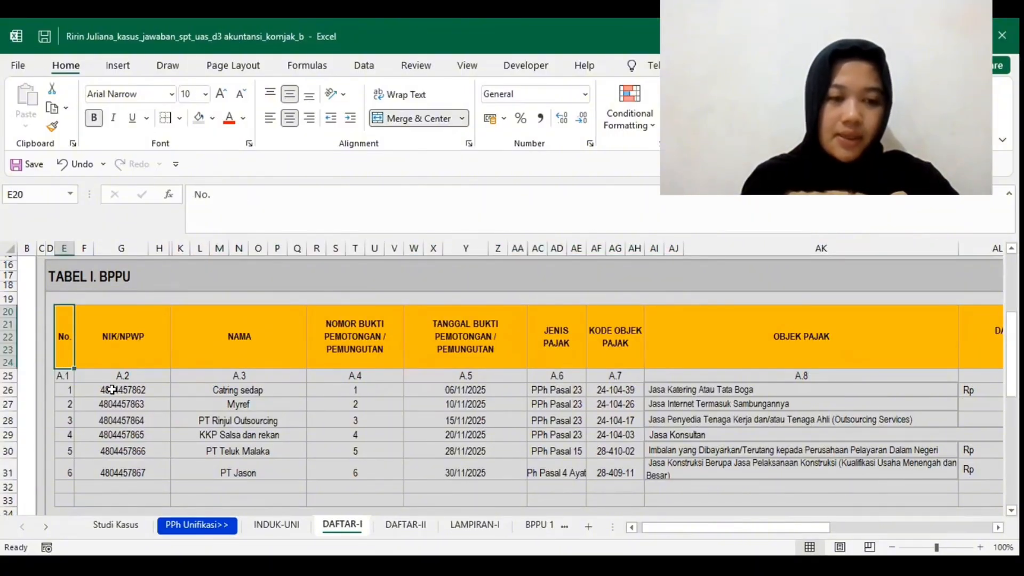
click(111, 390)
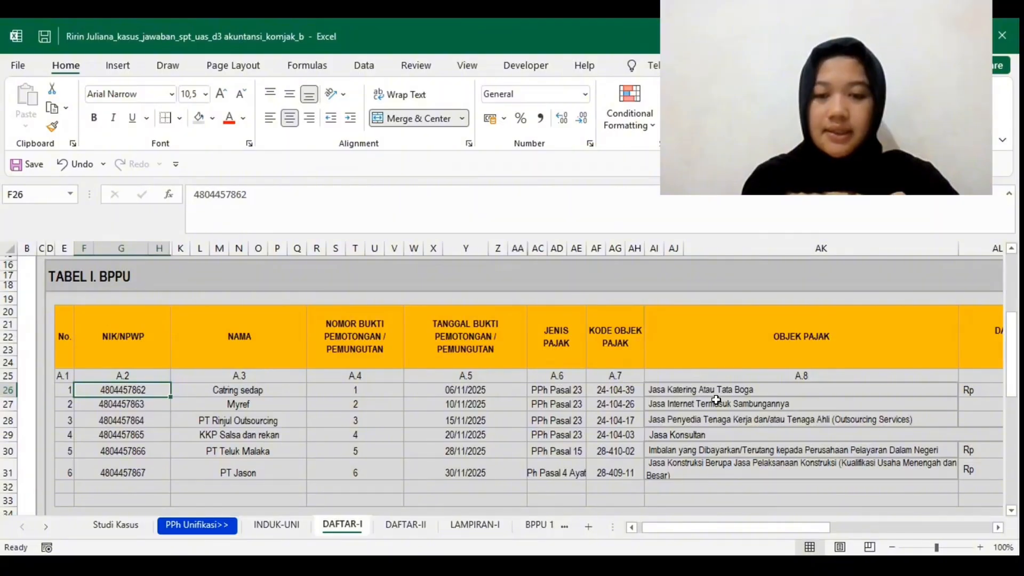
scroll(716, 399, right, 5)
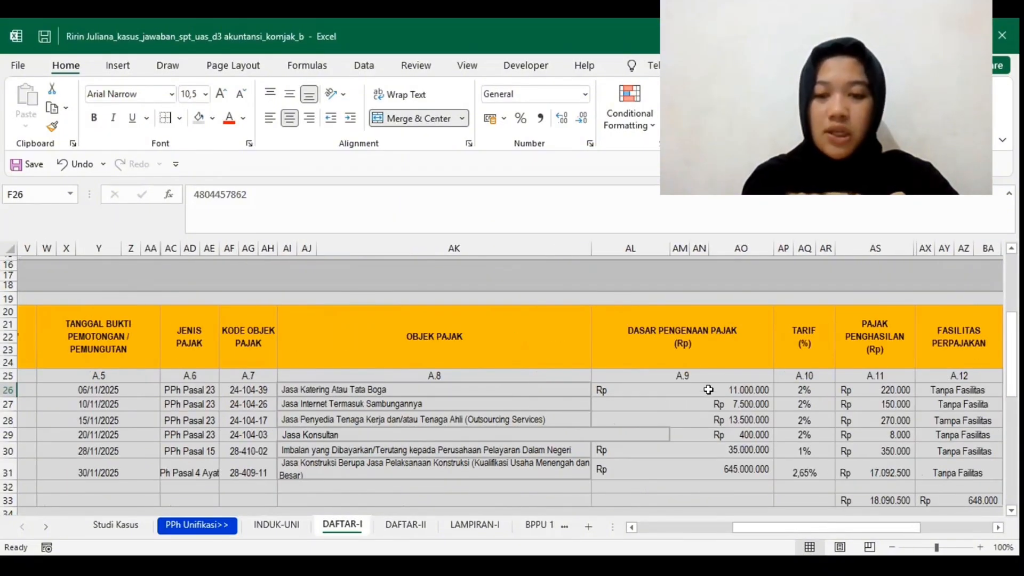
click(708, 390)
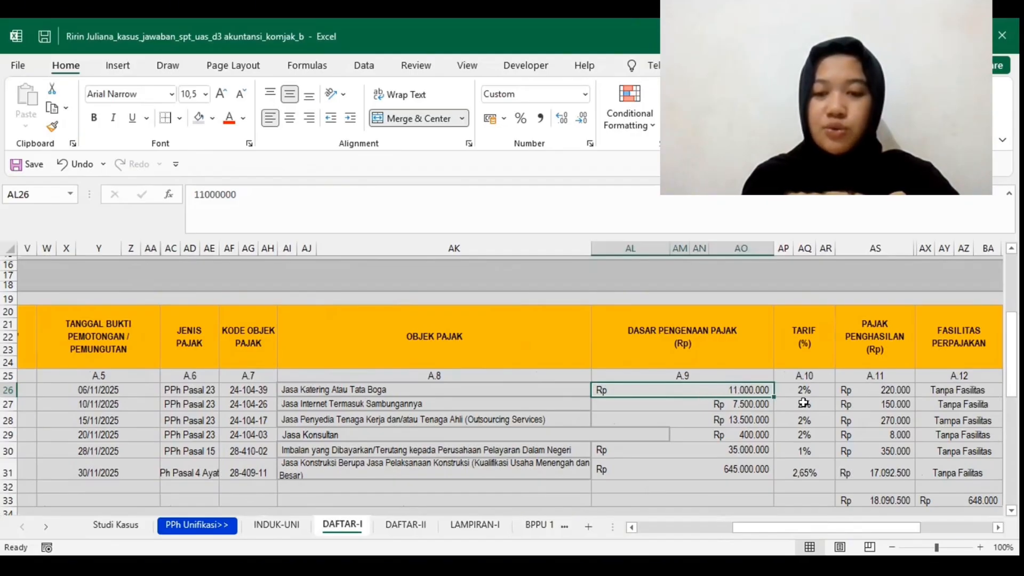
click(878, 395)
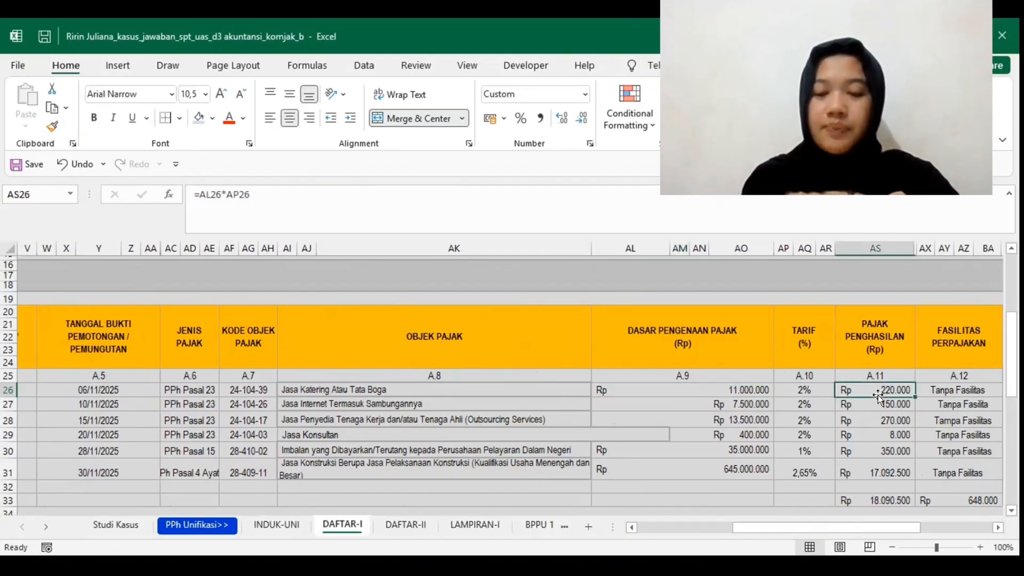
scroll(877, 395, right, 3)
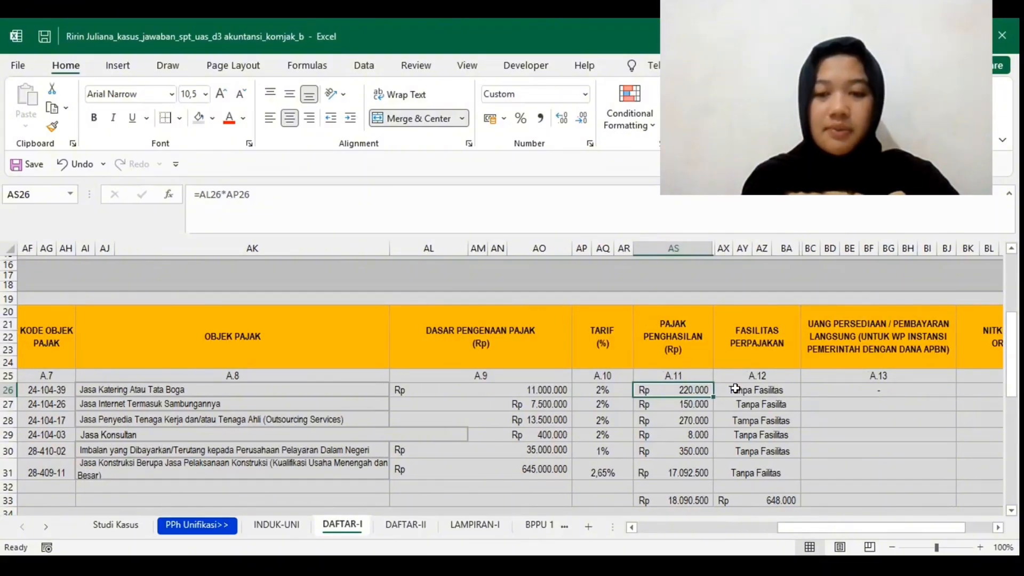
scroll(827, 360, right, 2)
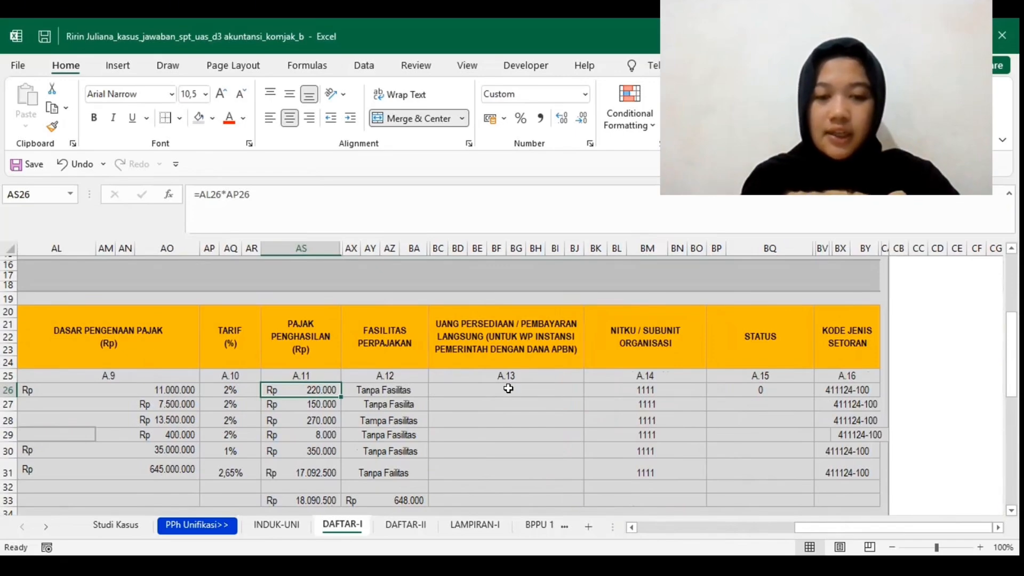
Step: Check the first BPPU entry's Uang Persediaan, NITKU/Subunit Organisasi and Status cells
click(508, 388)
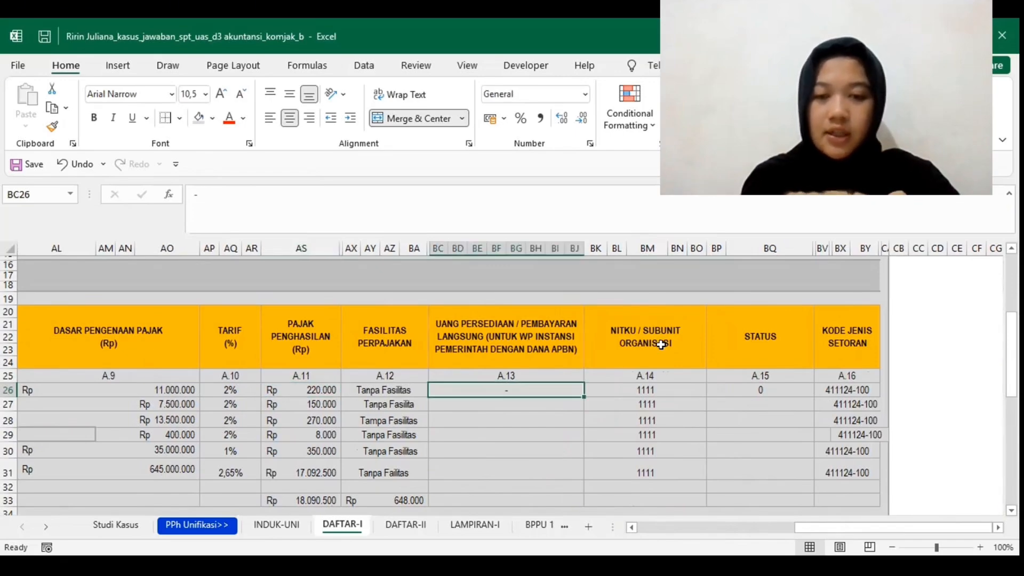
click(629, 388)
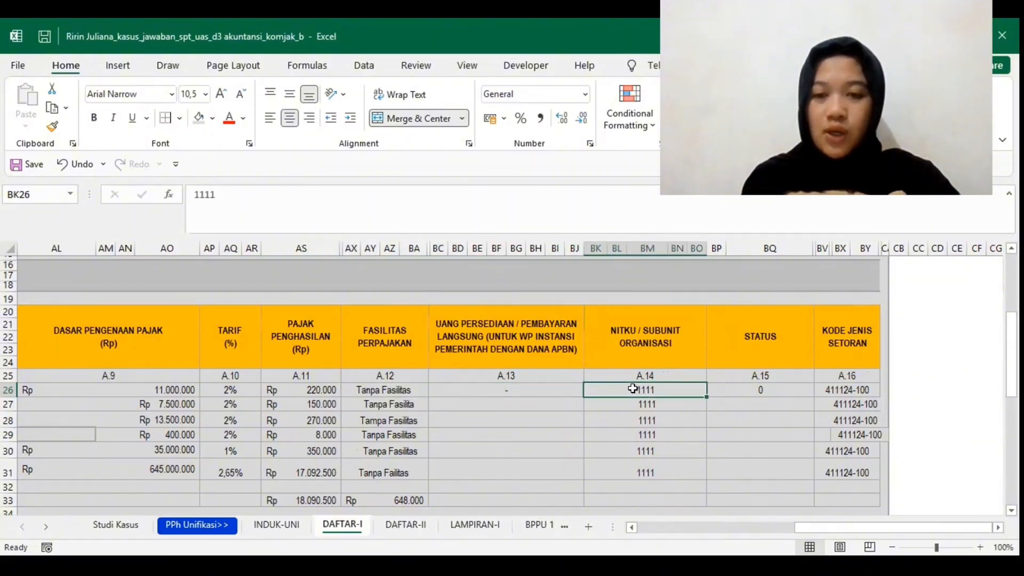
click(757, 387)
text(0)
key(ctrl+Return)
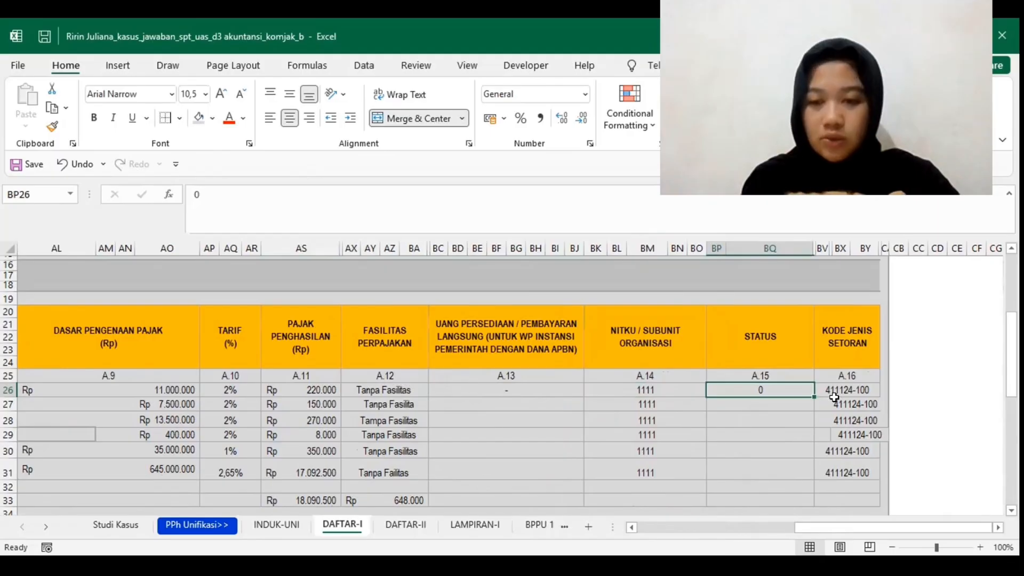
Step: Examine the second BPPU entry, for internet services, from its row number through its tax base and tax facility columns
scroll(456, 409, left, 10)
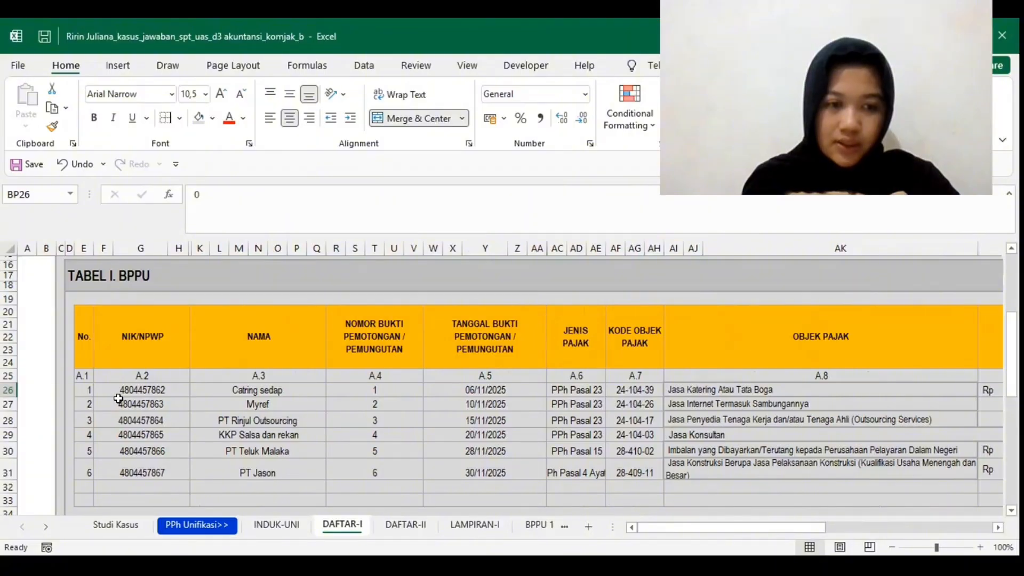
click(86, 404)
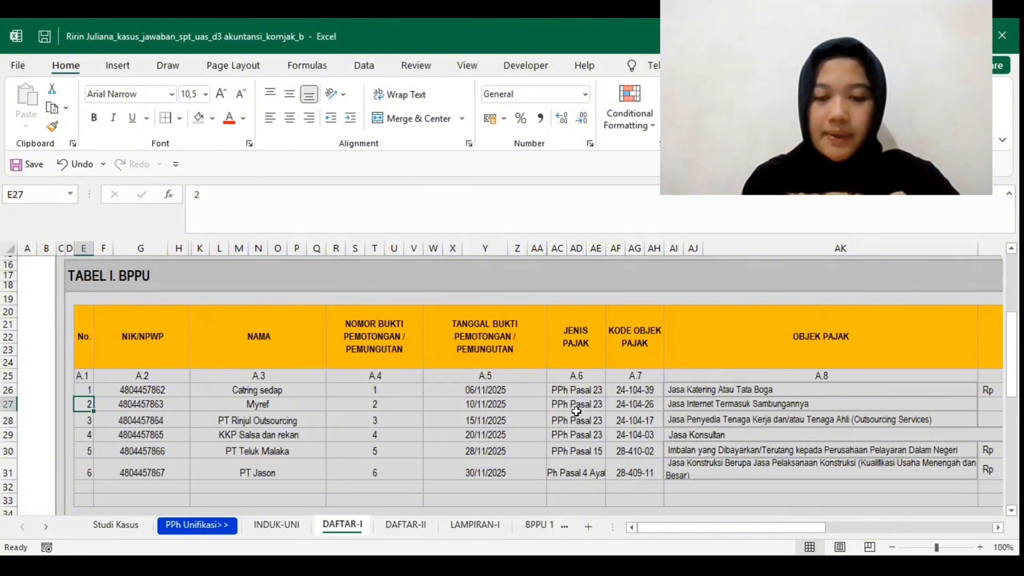
scroll(576, 411, right, 3)
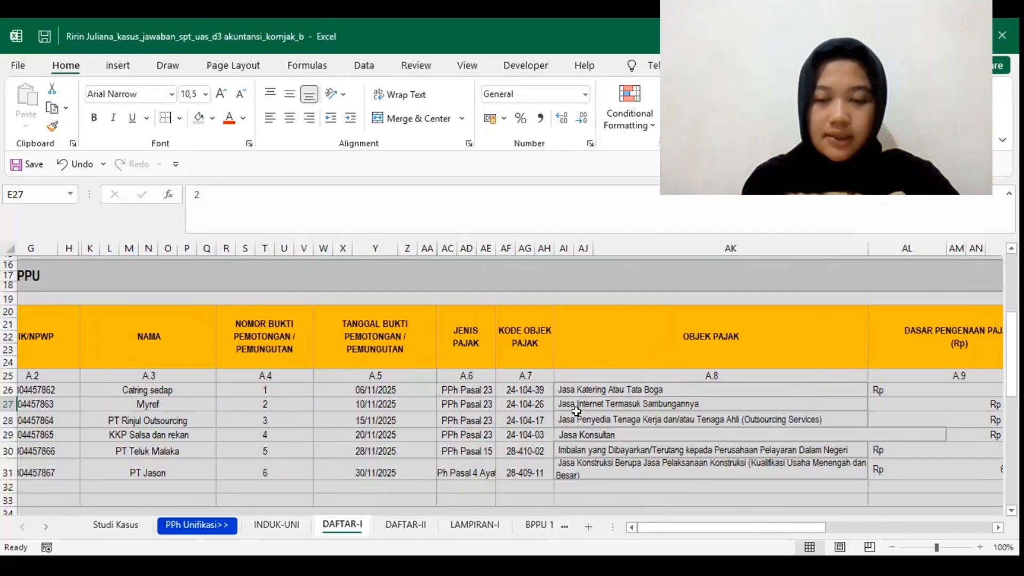
scroll(576, 411, left, 2)
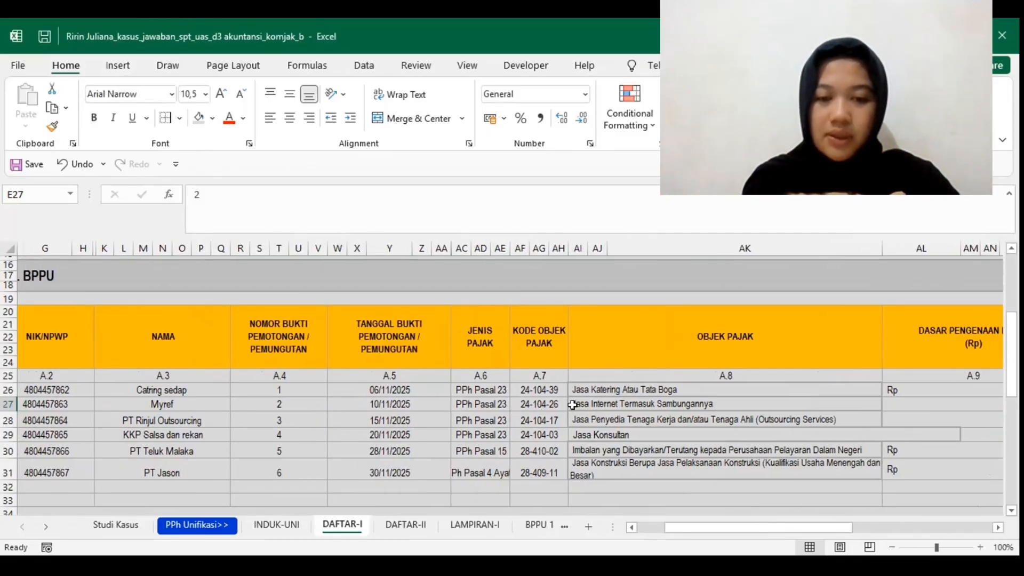
scroll(612, 408, right, 2)
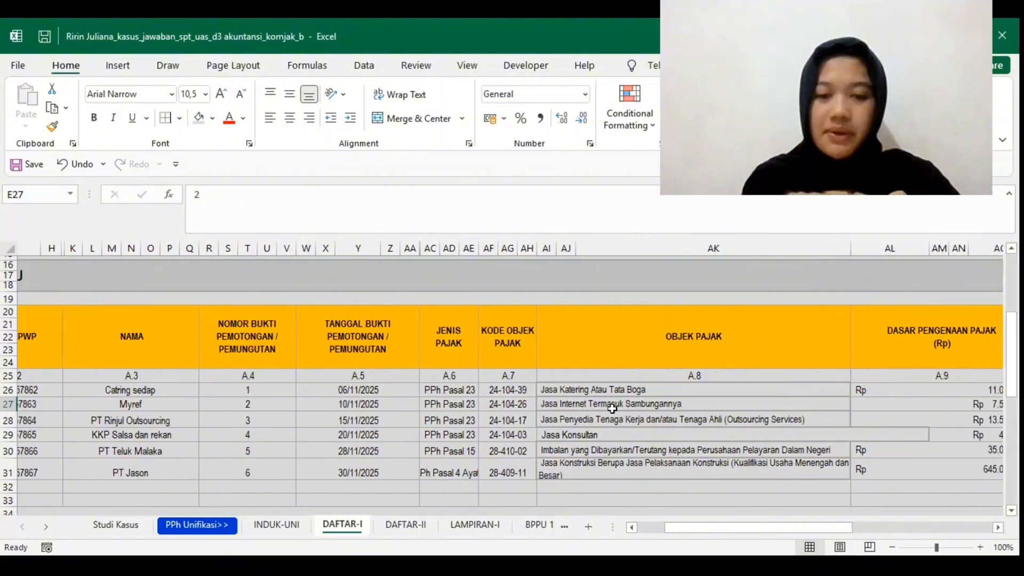
scroll(612, 408, right, 6)
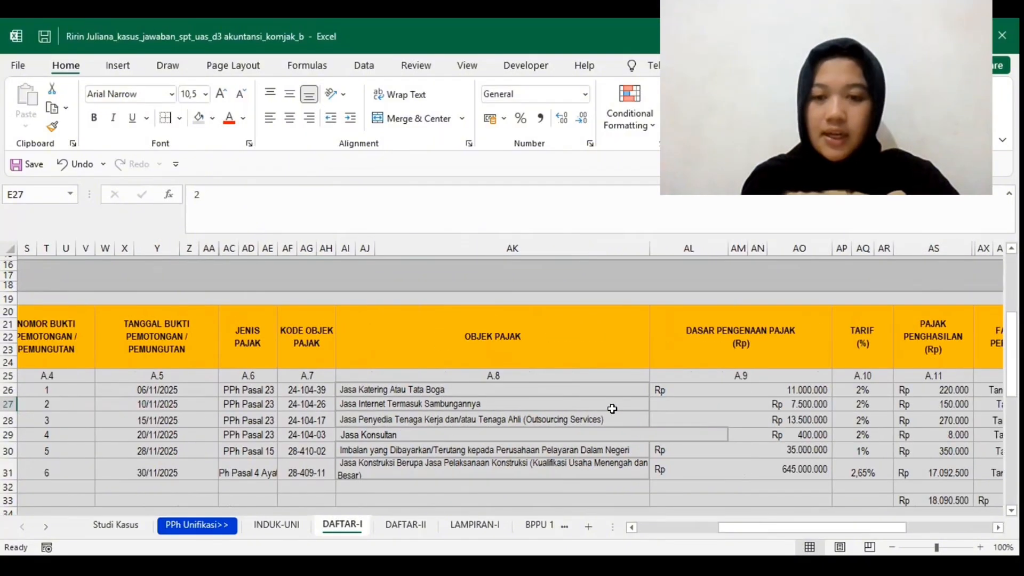
click(788, 405)
scroll(788, 405, right, 4)
scroll(788, 405, left, 1)
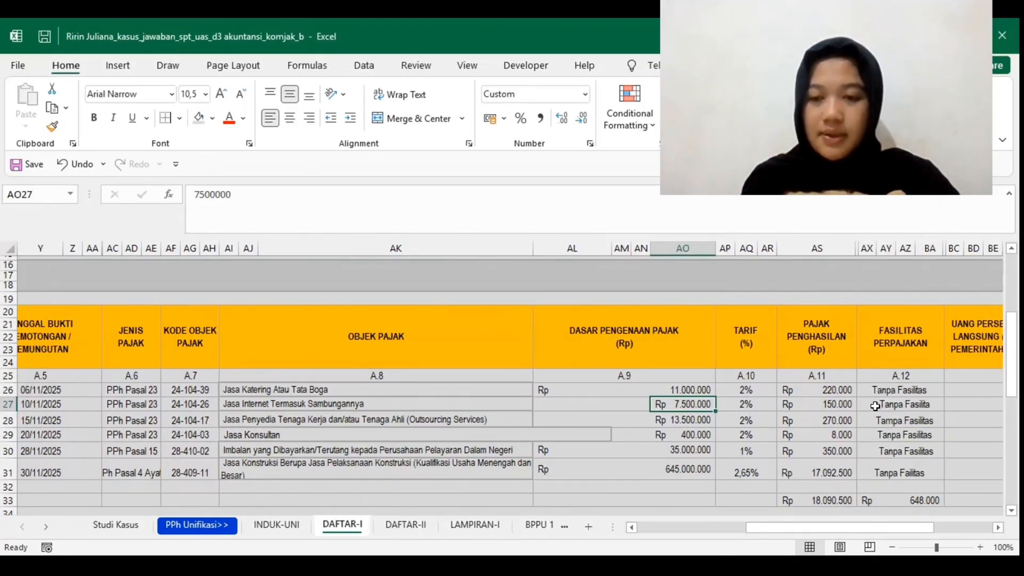
Step: Check the second BPPU entry's remaining columns, from Uang Persediaan through Kode Jenis Setoran
scroll(876, 406, right, 3)
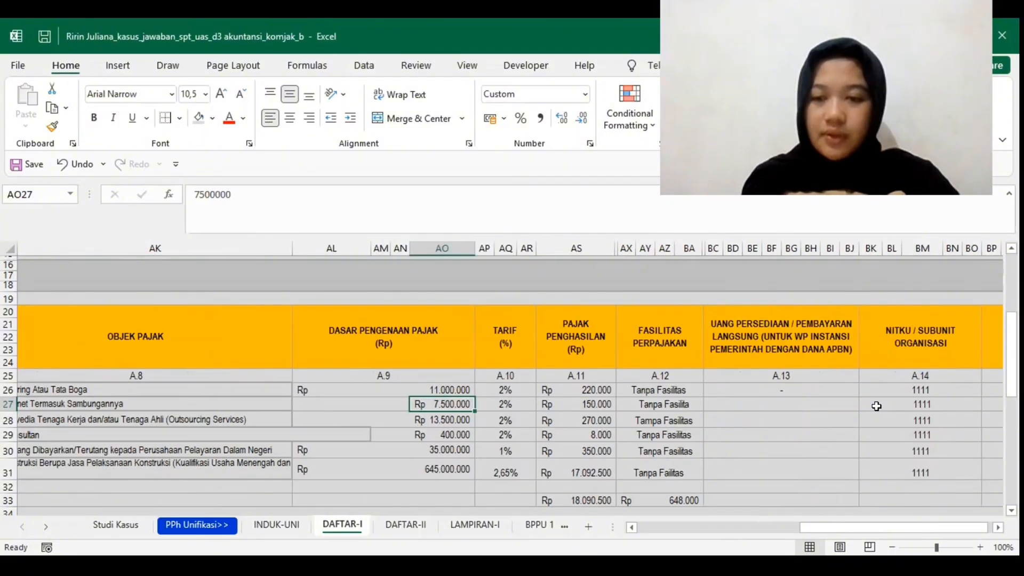
scroll(876, 406, right, 3)
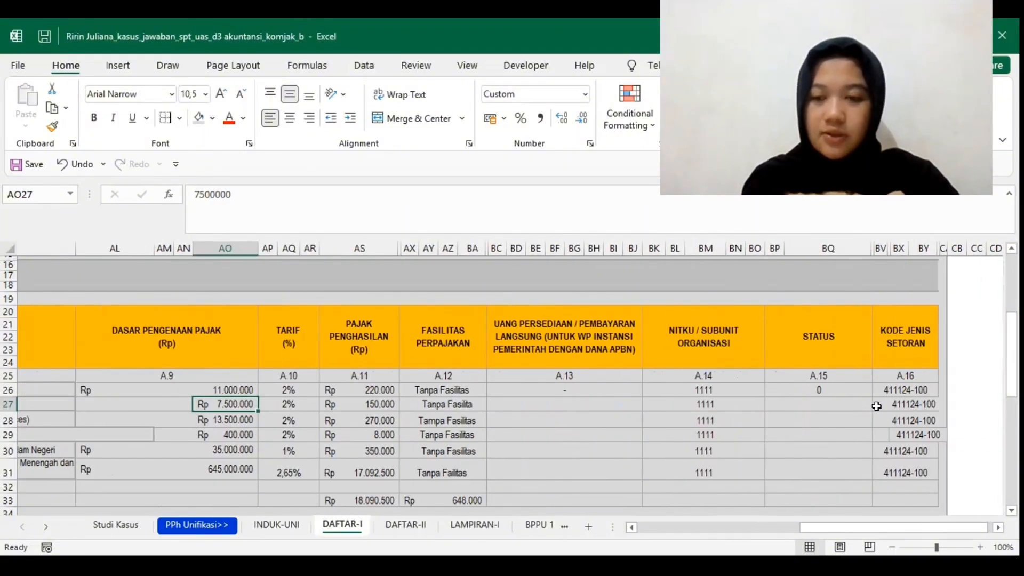
Step: Examine the third BPPU entry, for outsourcing services, from its taxpayer number through its tax base, rate and income tax
scroll(876, 406, left, 1)
scroll(876, 406, left, 15)
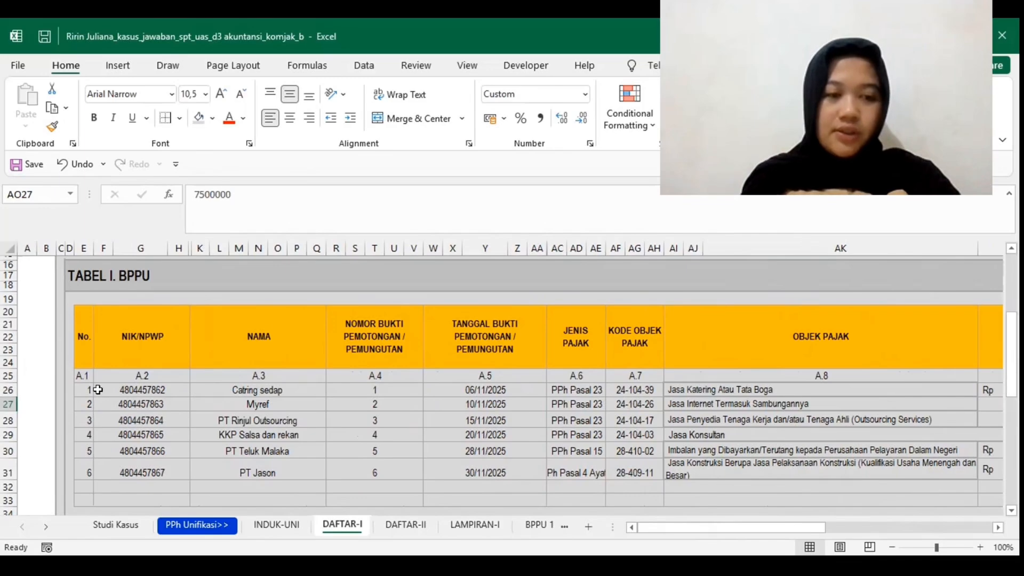
click(137, 421)
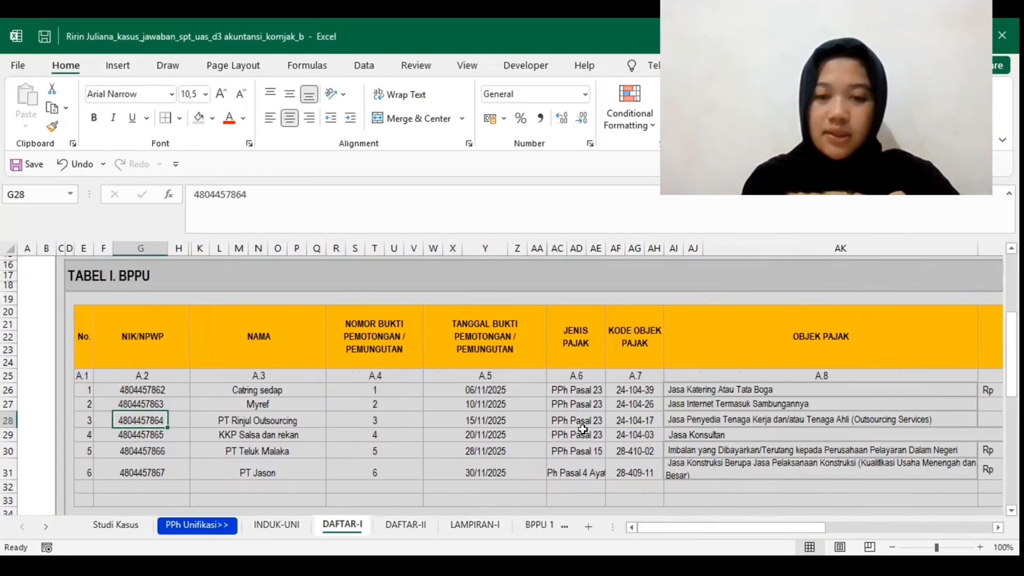
scroll(582, 429, right, 5)
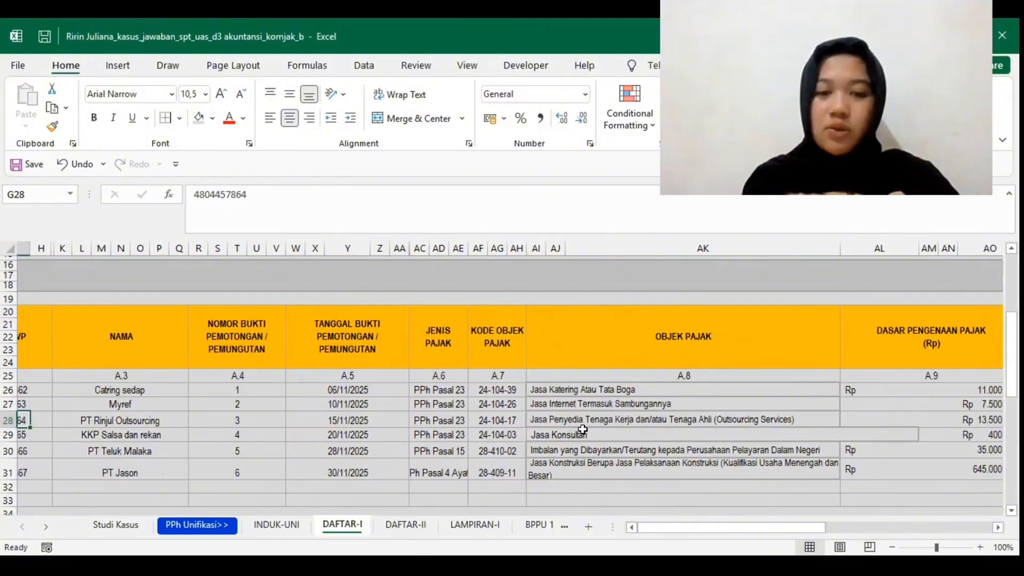
scroll(582, 429, right, 1)
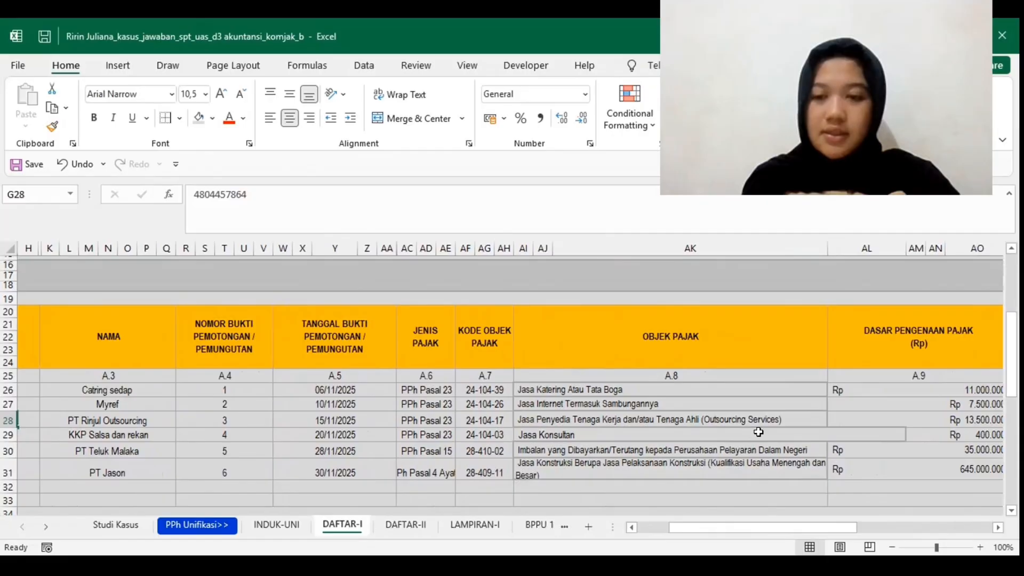
scroll(758, 432, right, 4)
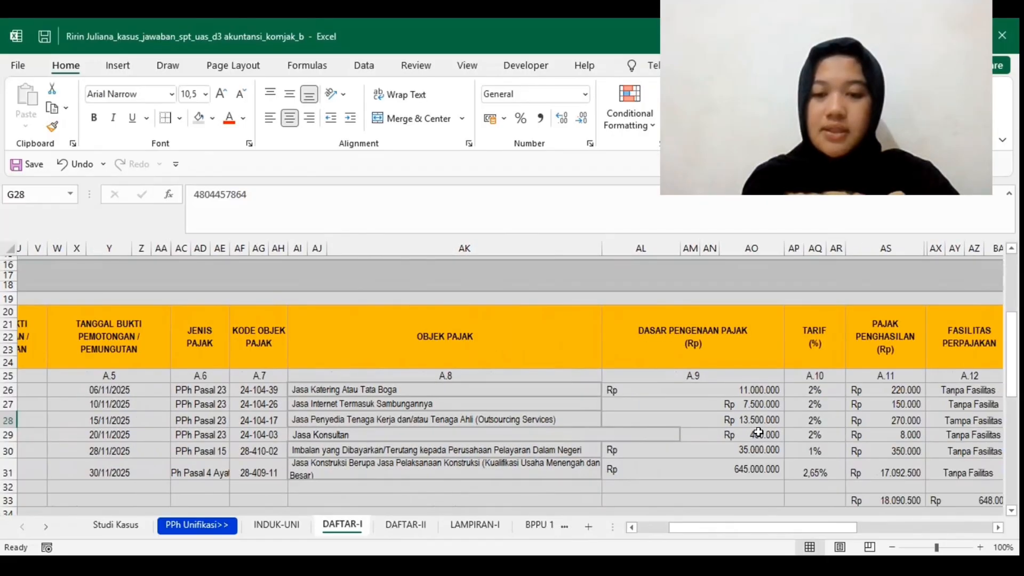
scroll(758, 431, right, 1)
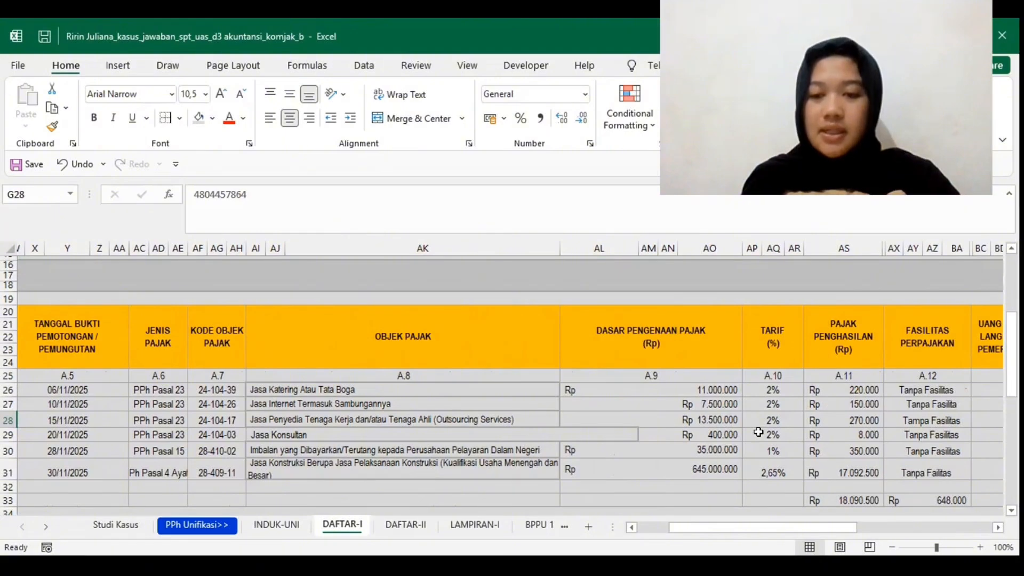
scroll(758, 432, right, 1)
scroll(758, 432, right, 1)
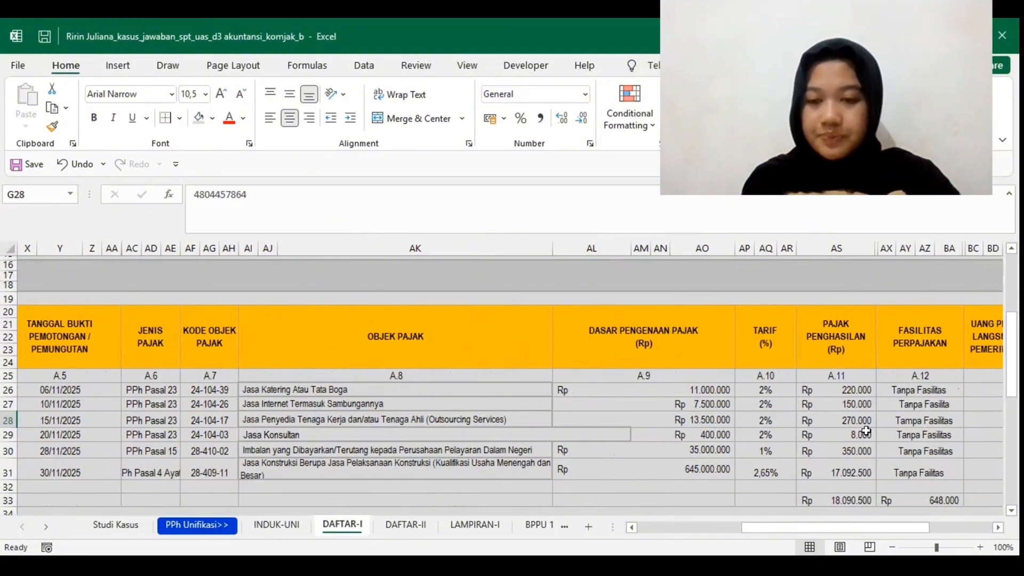
Step: Check the third BPPU entry's Fasilitas Perpajakan cell and its remaining columns, including NITKU/Subunit Organisasi
click(883, 424)
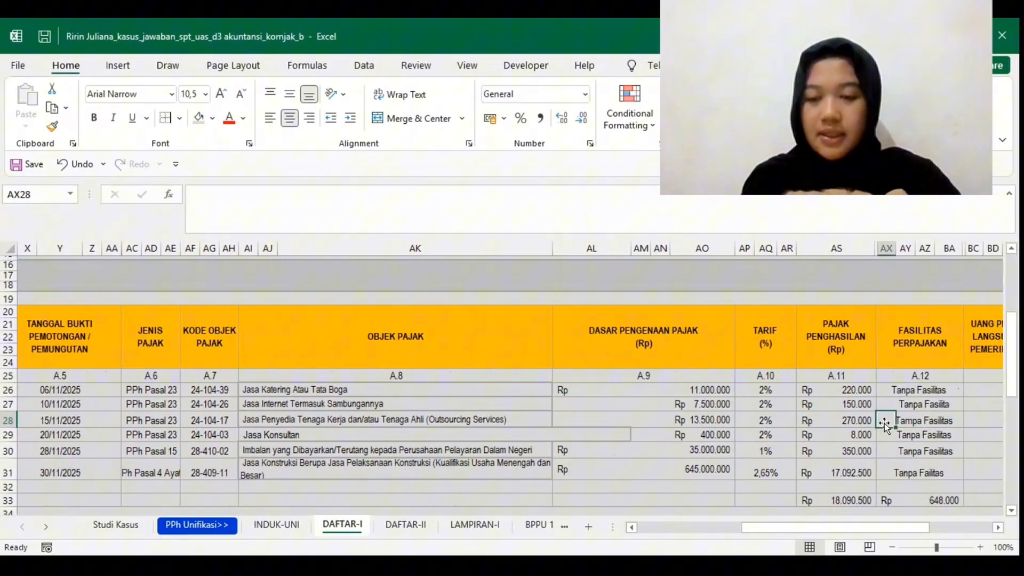
click(917, 421)
scroll(916, 421, right, 3)
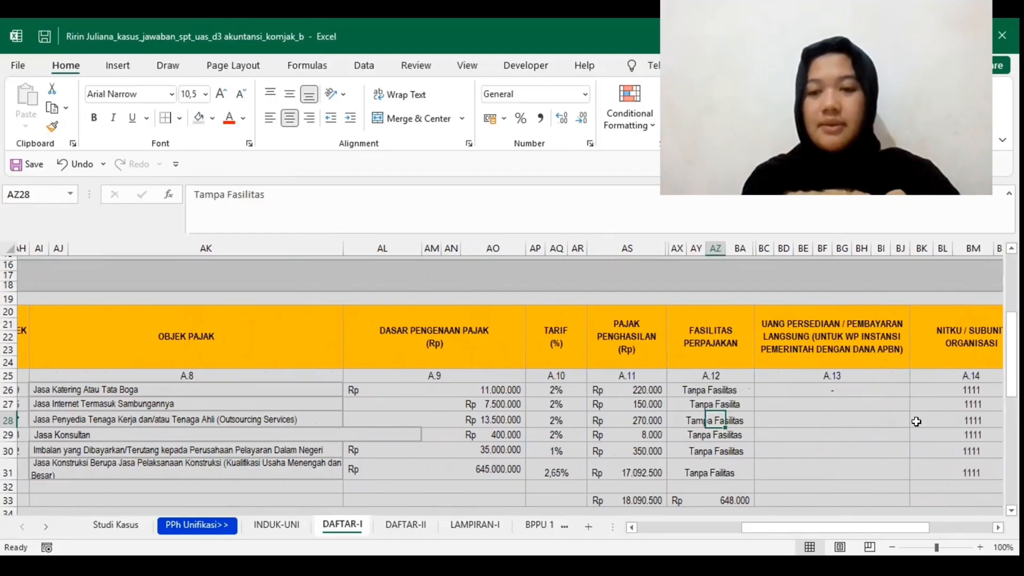
scroll(916, 422, right, 1)
Step: Examine the fourth BPPU entry, for consulting services, from its slip number and date through its tax type, object code and tax object
scroll(916, 422, left, 2)
scroll(916, 421, left, 8)
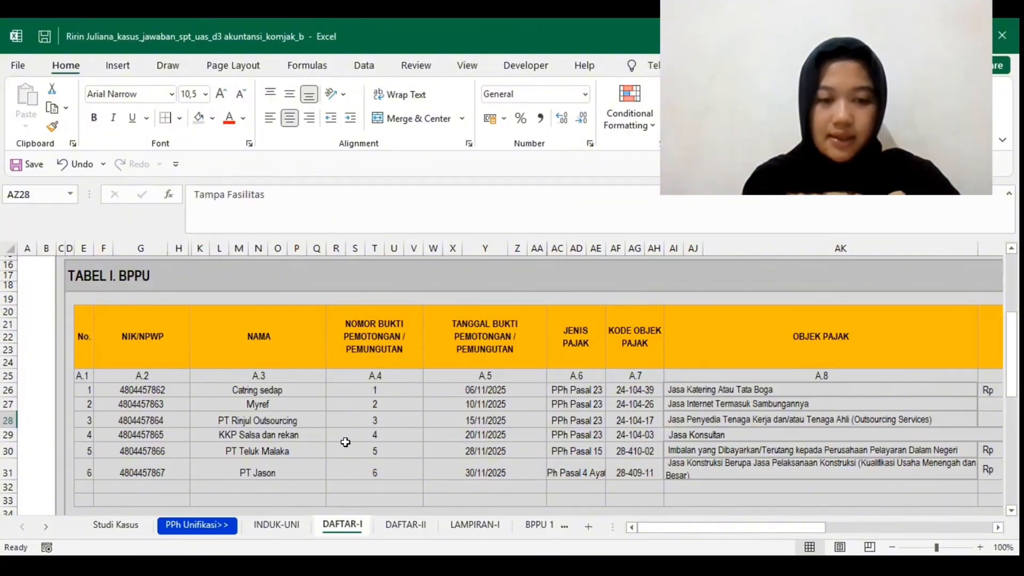
click(382, 434)
scroll(381, 434, right, 3)
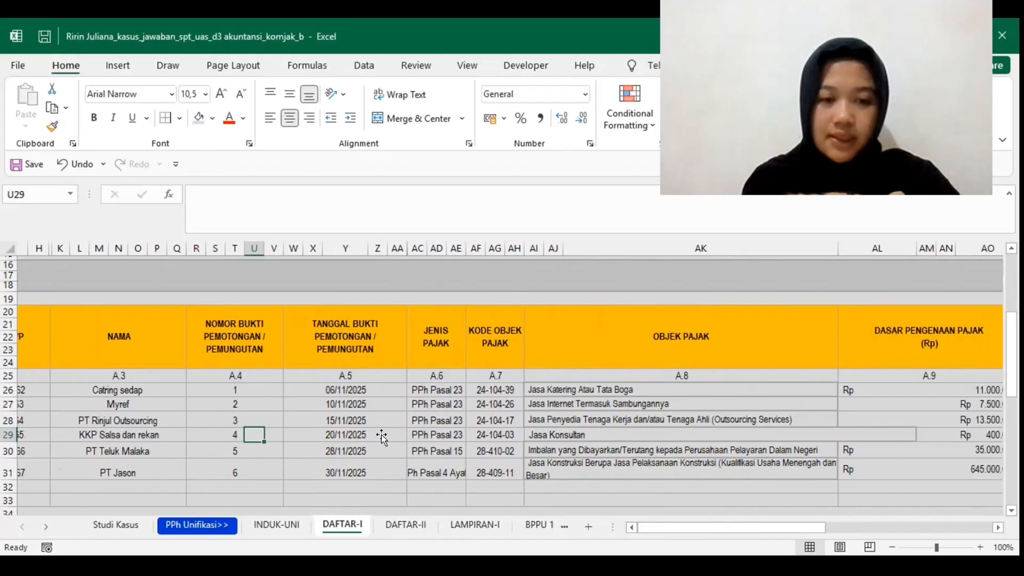
scroll(382, 434, right, 1)
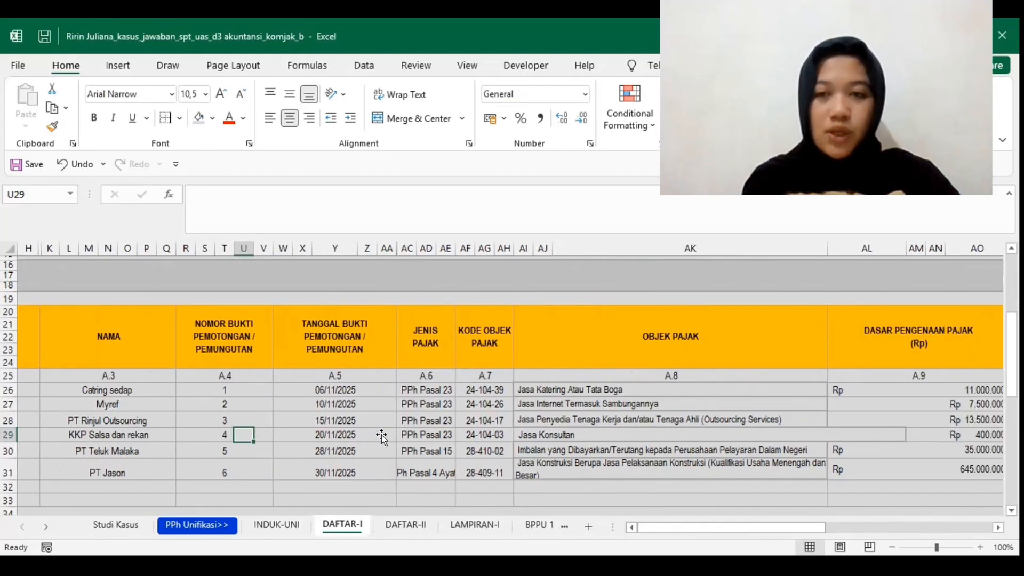
scroll(381, 435, right, 2)
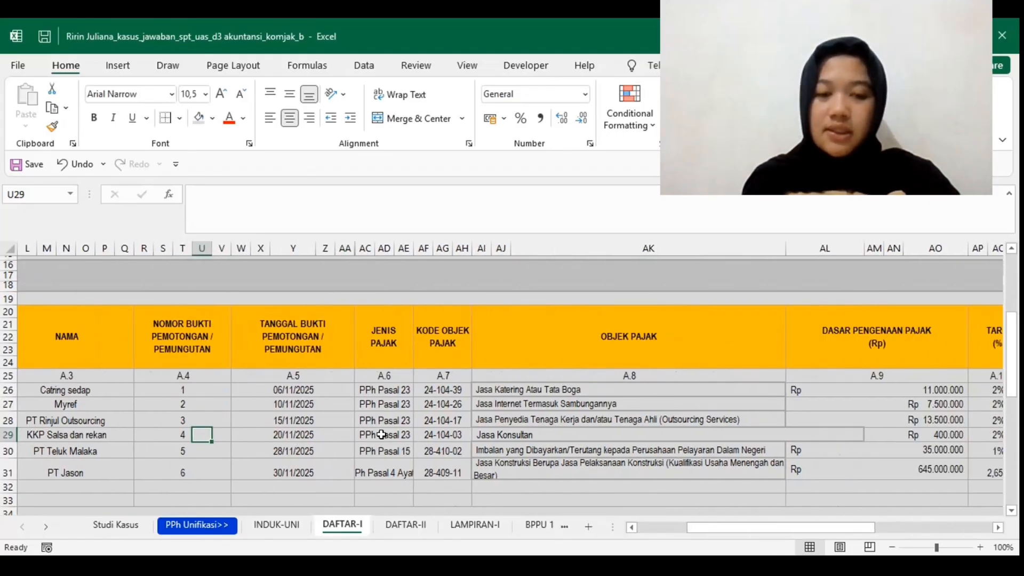
scroll(381, 435, right, 2)
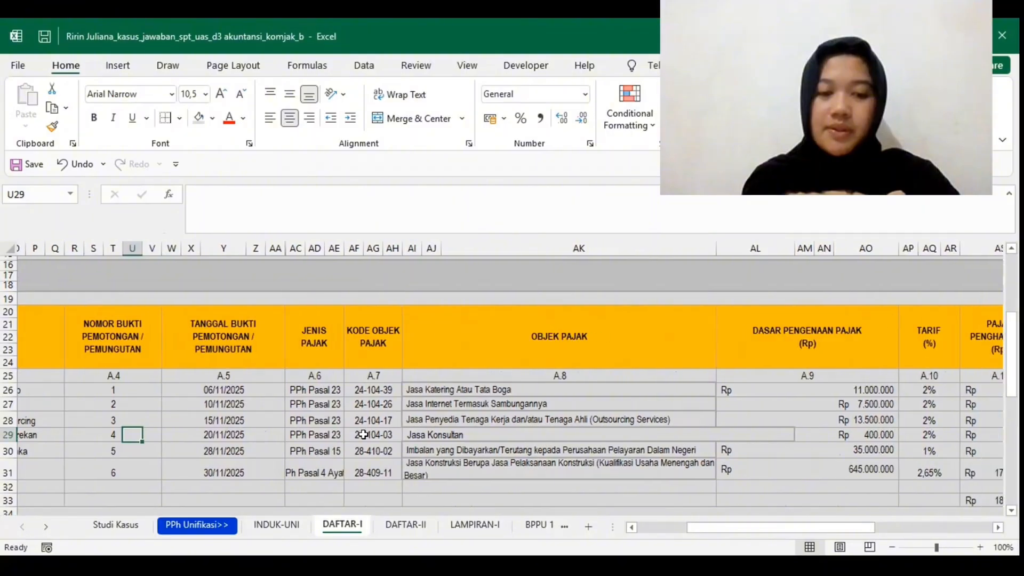
scroll(368, 434, right, 2)
scroll(363, 435, right, 1)
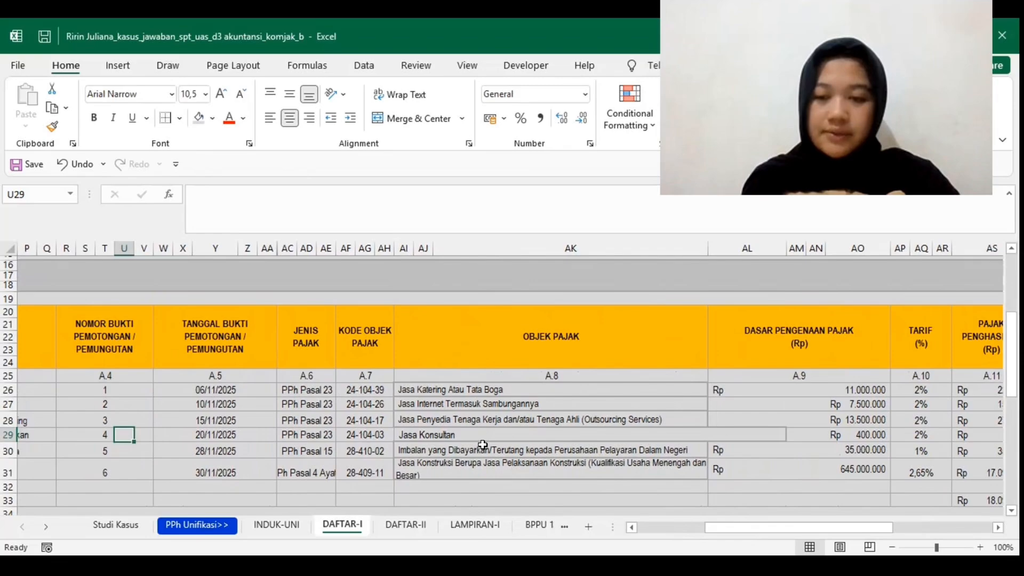
Step: Check the fourth BPPU entry's tax base, rate, income tax and tax facility, through to its Kode Jenis Setoran
scroll(482, 444, right, 5)
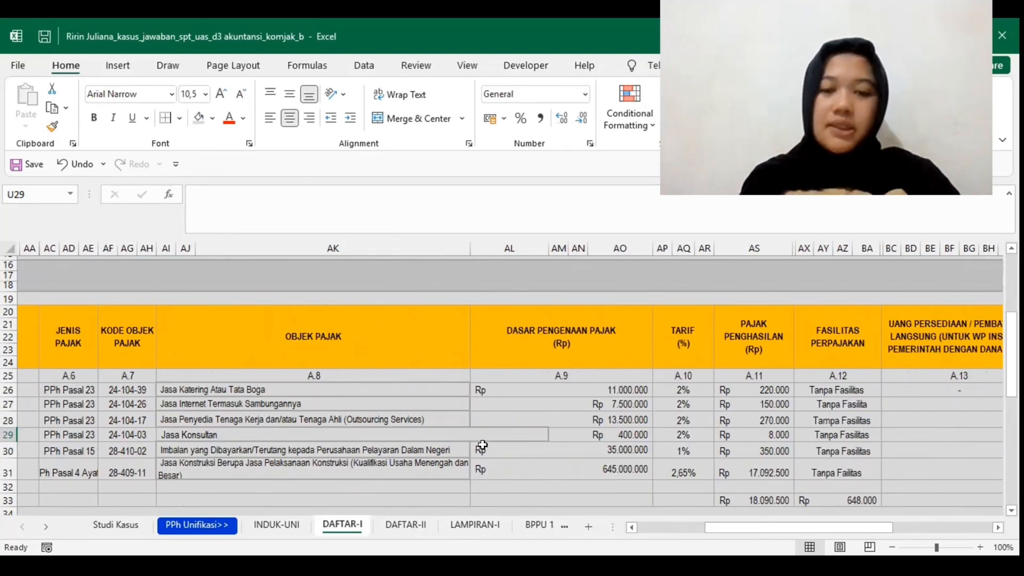
scroll(482, 445, right, 1)
scroll(482, 445, right, 1)
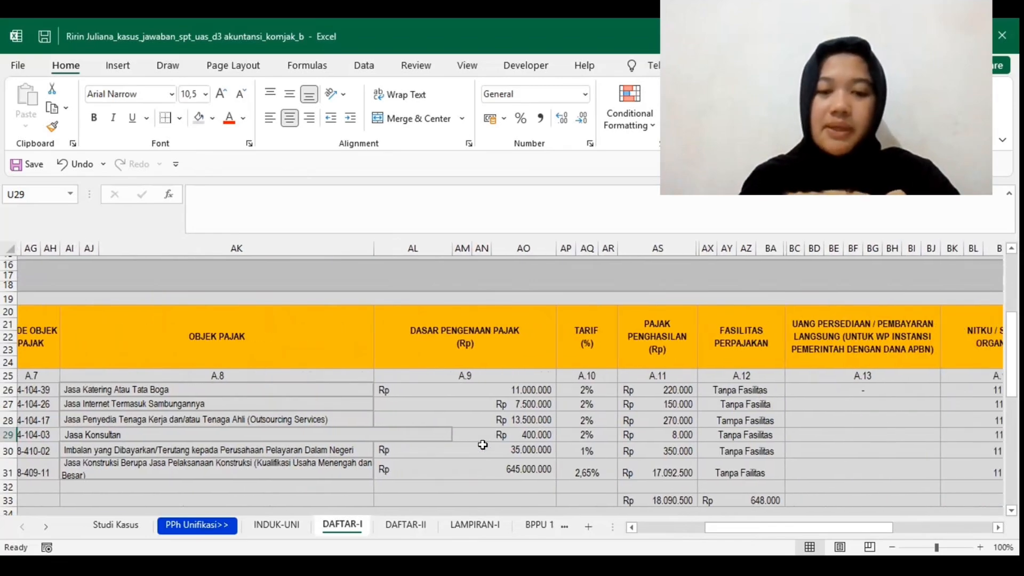
scroll(482, 444, right, 1)
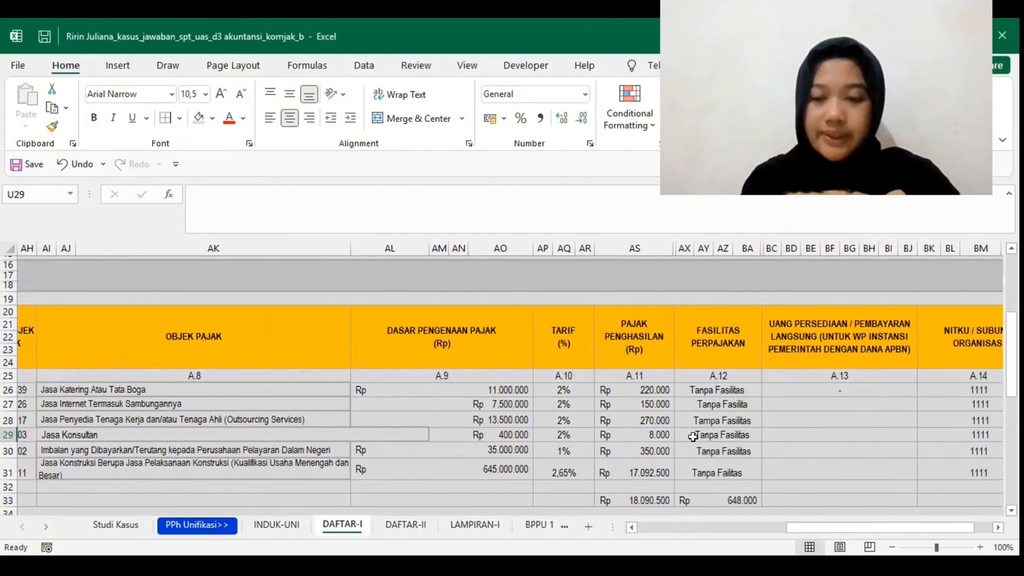
scroll(692, 437, right, 5)
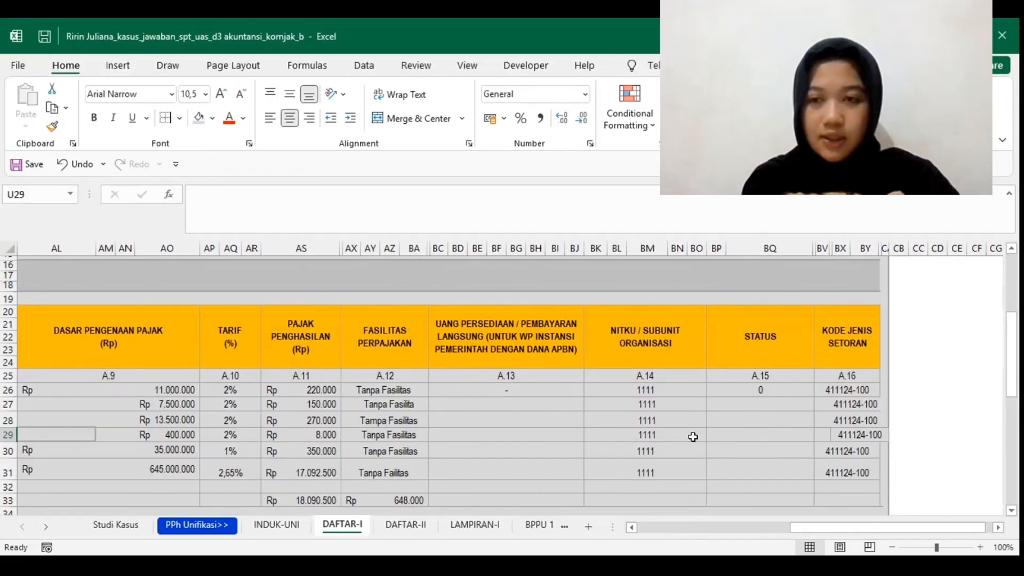
Step: Examine the fifth BPPU entry, for domestic shipping, from its taxpayer details through its tax base, rate and income tax
scroll(692, 437, left, 13)
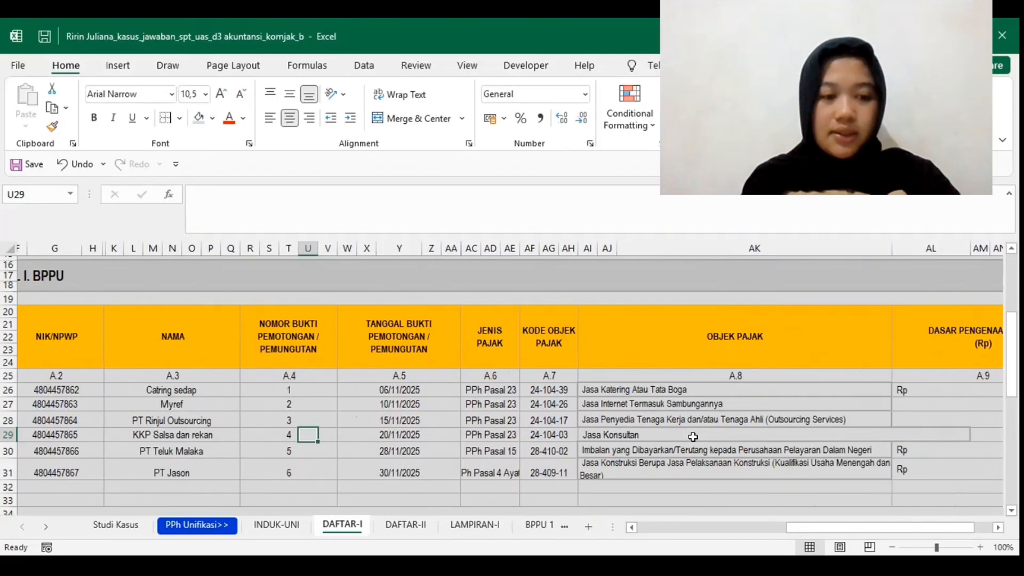
scroll(692, 437, left, 1)
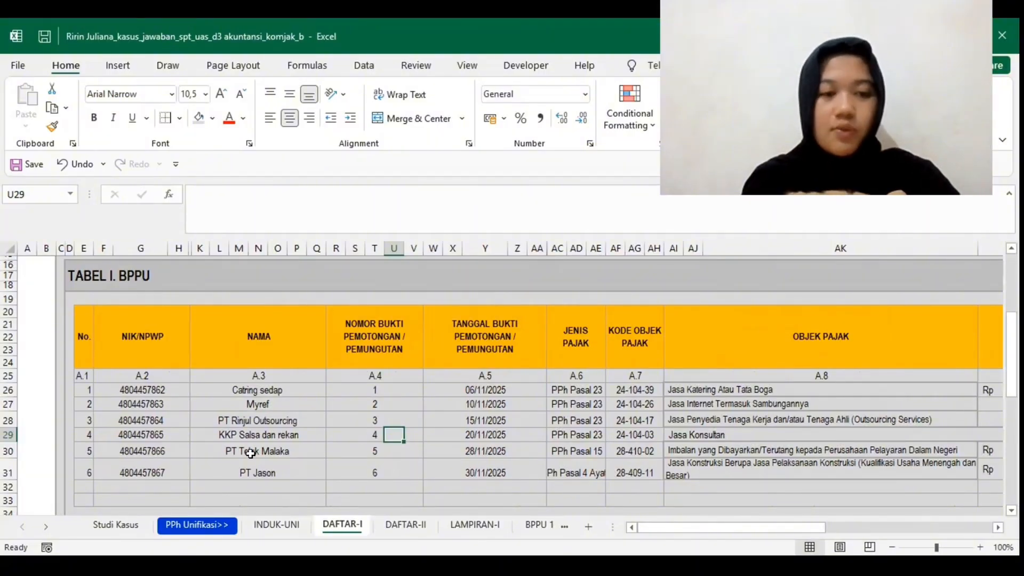
scroll(250, 453, right, 3)
scroll(277, 451, right, 1)
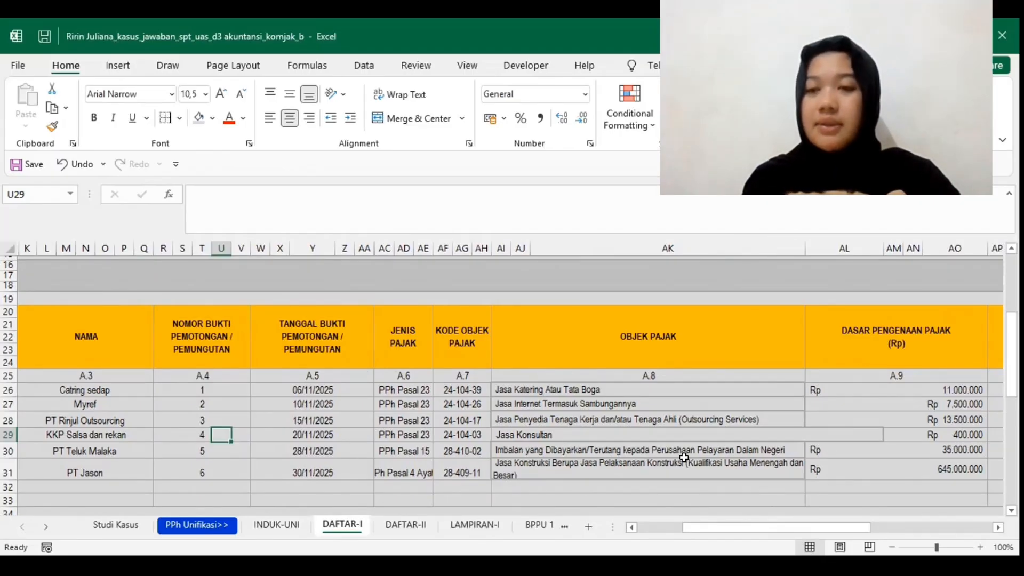
scroll(684, 457, right, 3)
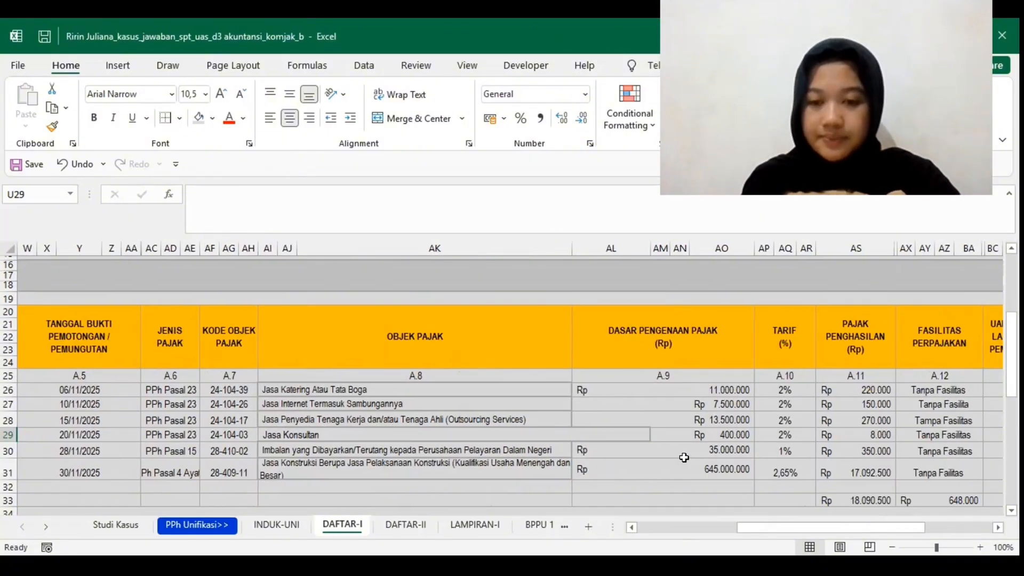
scroll(684, 457, right, 2)
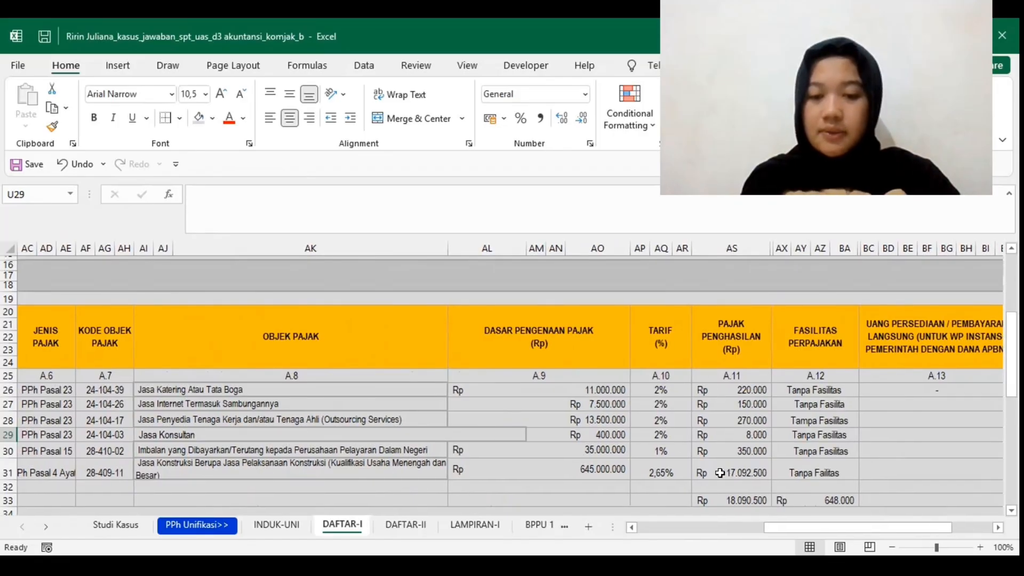
Step: Inspect the income tax formula in AS31, and check the fifth BPPU entry's remaining columns through Kode Jenis Setoran
click(719, 473)
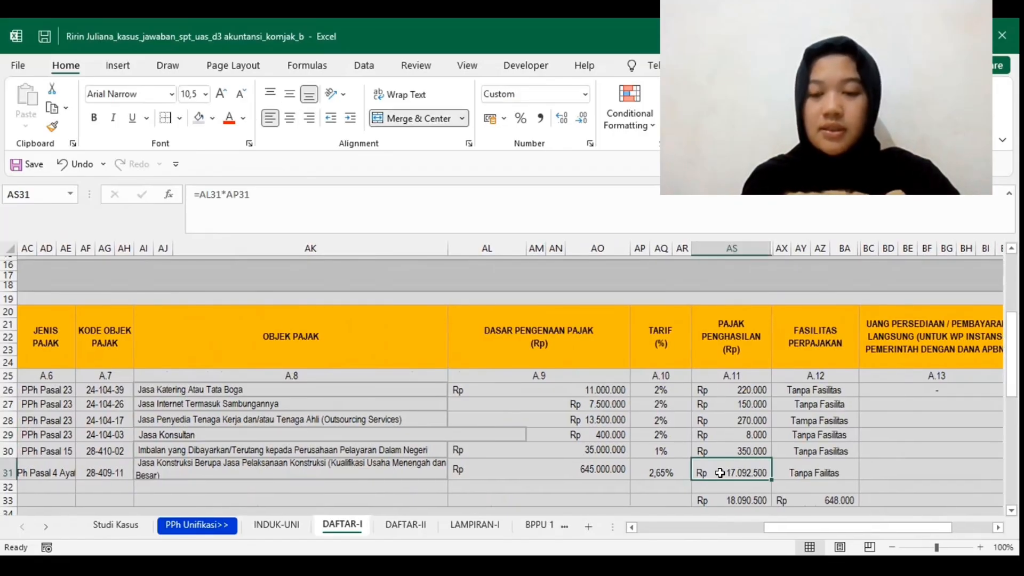
scroll(719, 473, right, 3)
scroll(720, 473, right, 3)
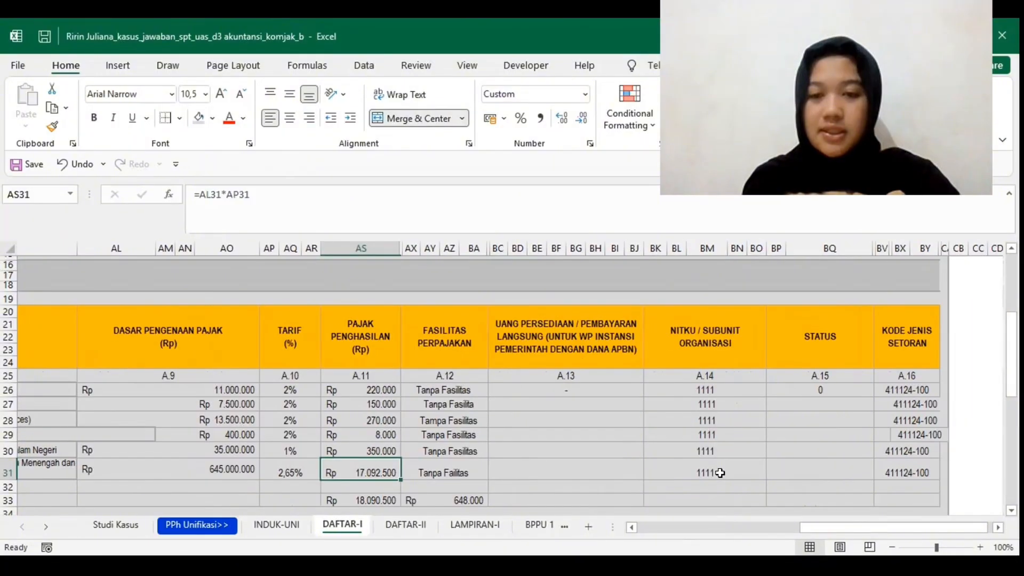
scroll(720, 473, right, 2)
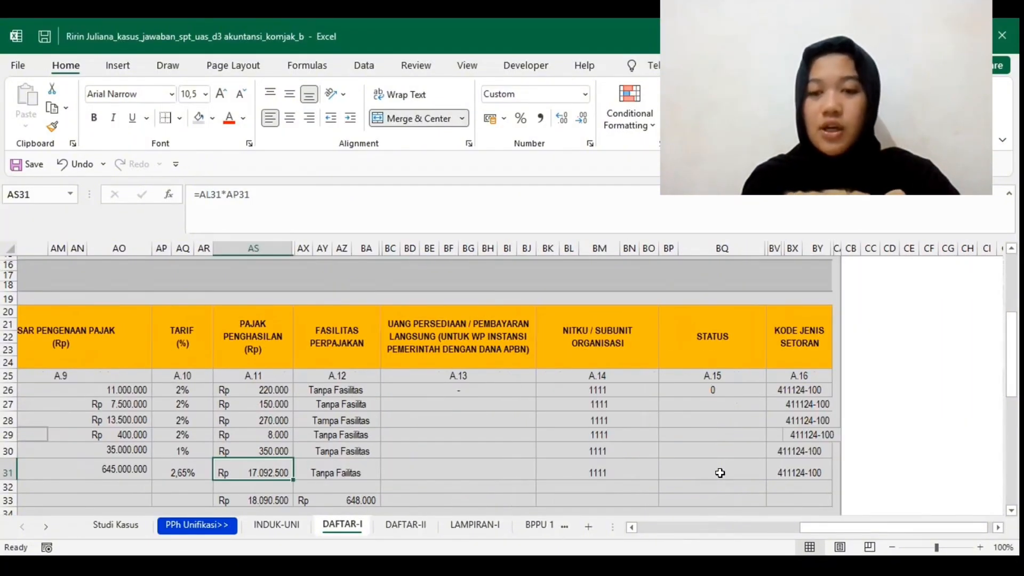
scroll(757, 464, right, 1)
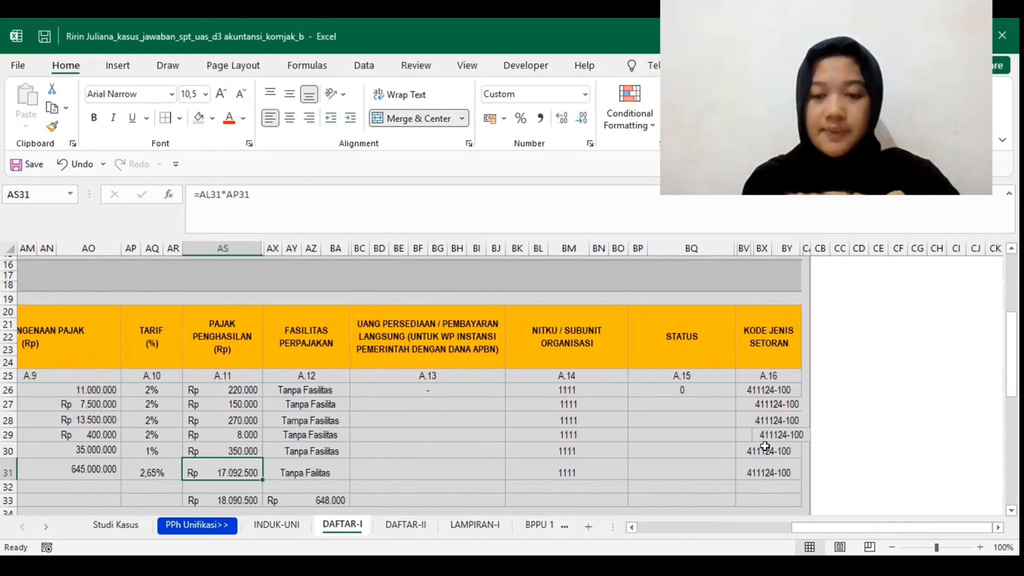
click(765, 446)
Step: Examine the sixth BPPU entry, for construction services, from its taxpayer name and slip number through its tax type and Kode Objek Pajak
scroll(765, 445, left, 10)
scroll(764, 446, left, 5)
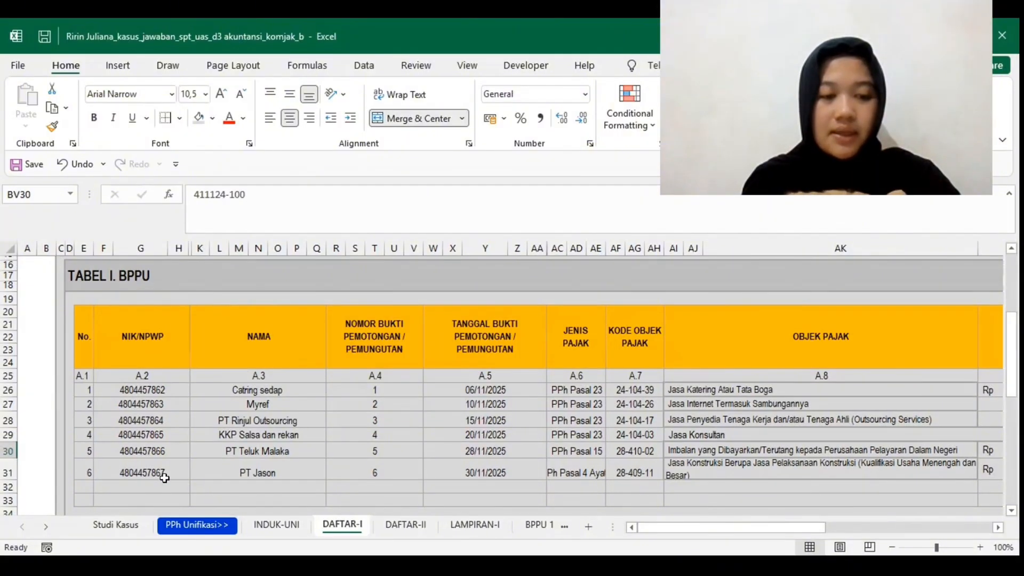
click(254, 476)
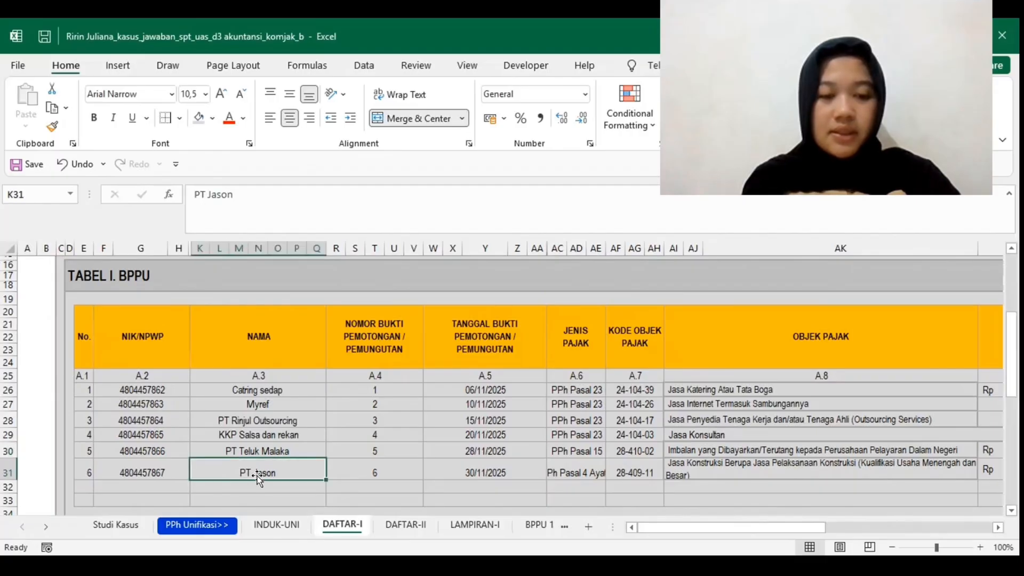
click(356, 475)
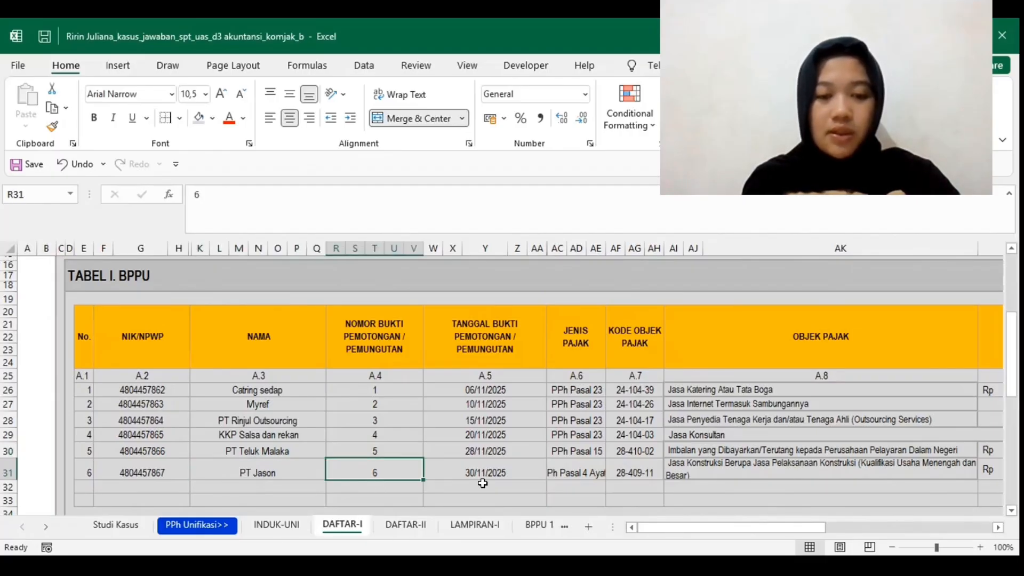
scroll(483, 483, right, 5)
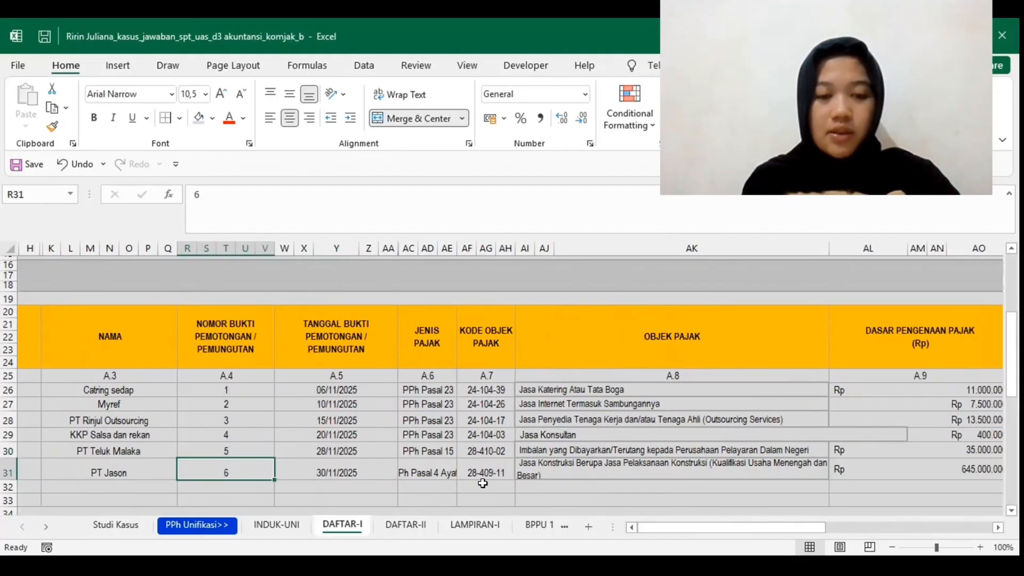
click(412, 479)
click(453, 472)
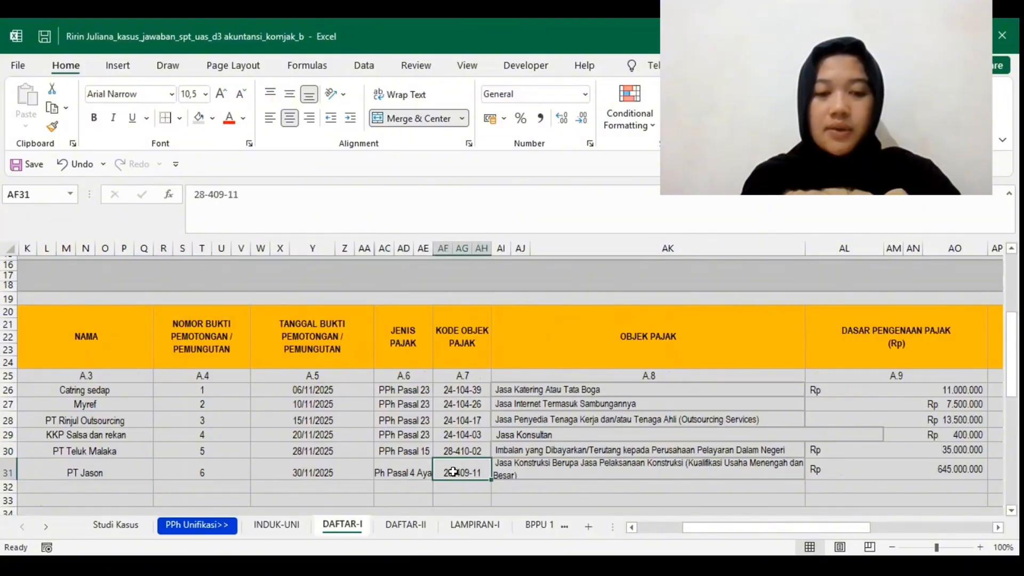
Step: Check the sixth BPPU entry's tax object, tax base and rate, and inspect its income tax formula in AS31 and its tax facility
click(518, 474)
scroll(518, 474, right, 3)
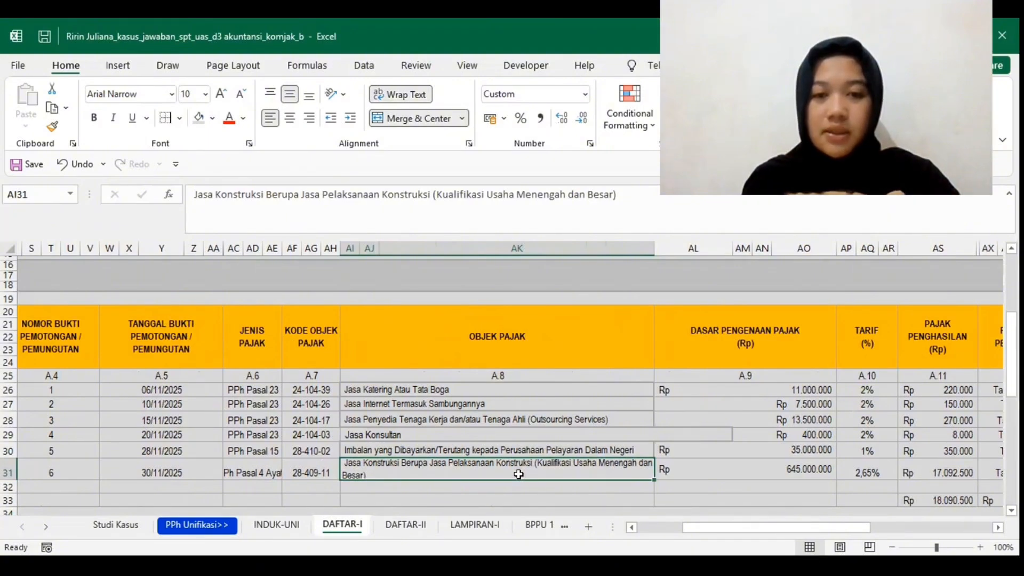
scroll(518, 474, right, 1)
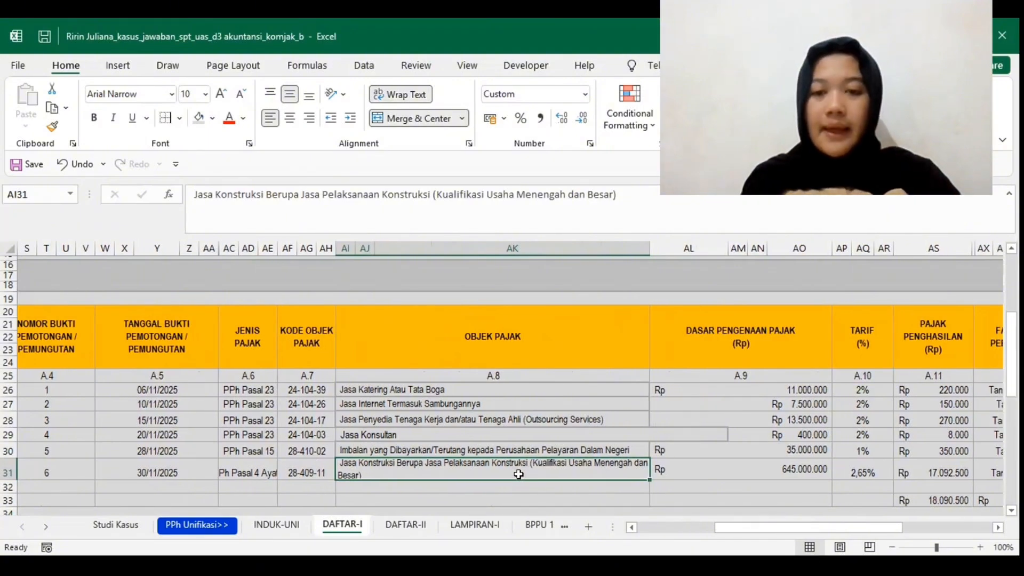
scroll(519, 474, right, 3)
scroll(518, 474, right, 4)
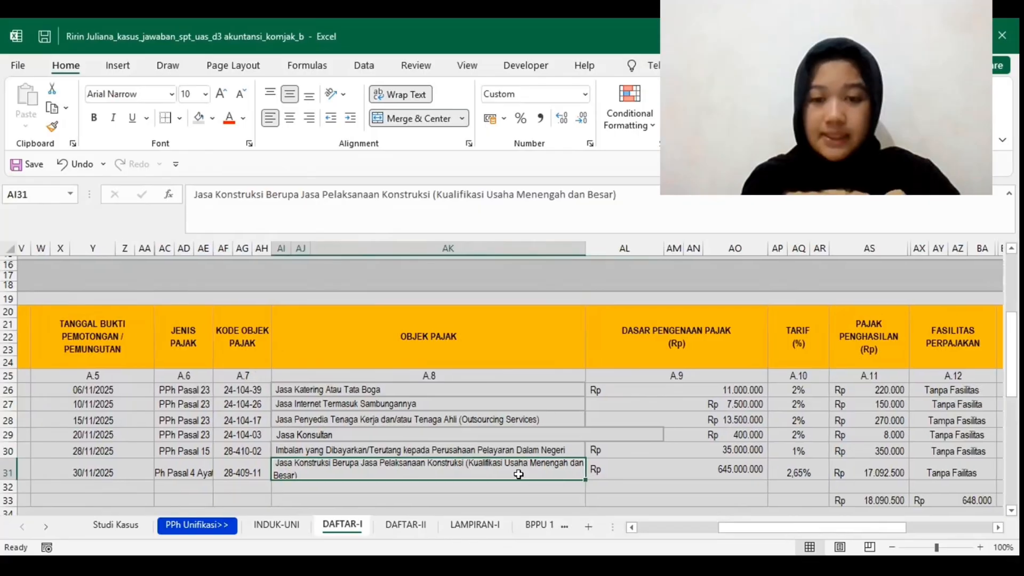
scroll(518, 474, right, 1)
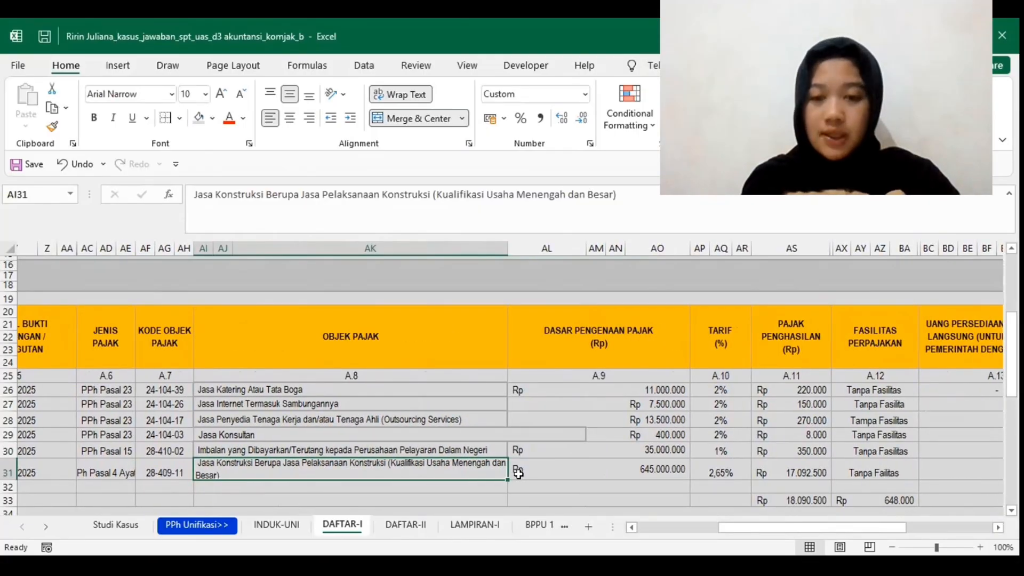
scroll(669, 461, right, 1)
click(688, 471)
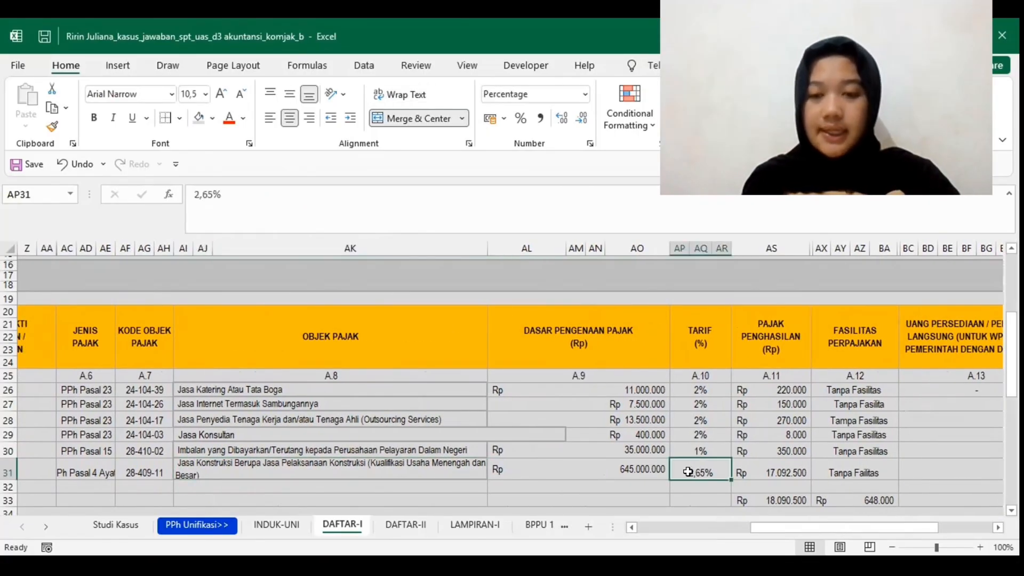
click(758, 465)
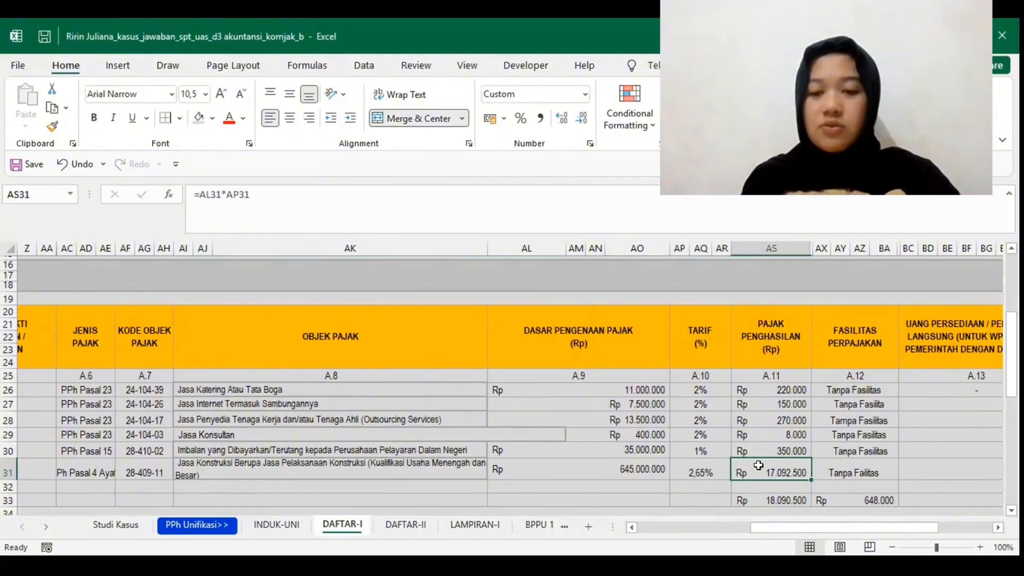
scroll(758, 465, right, 2)
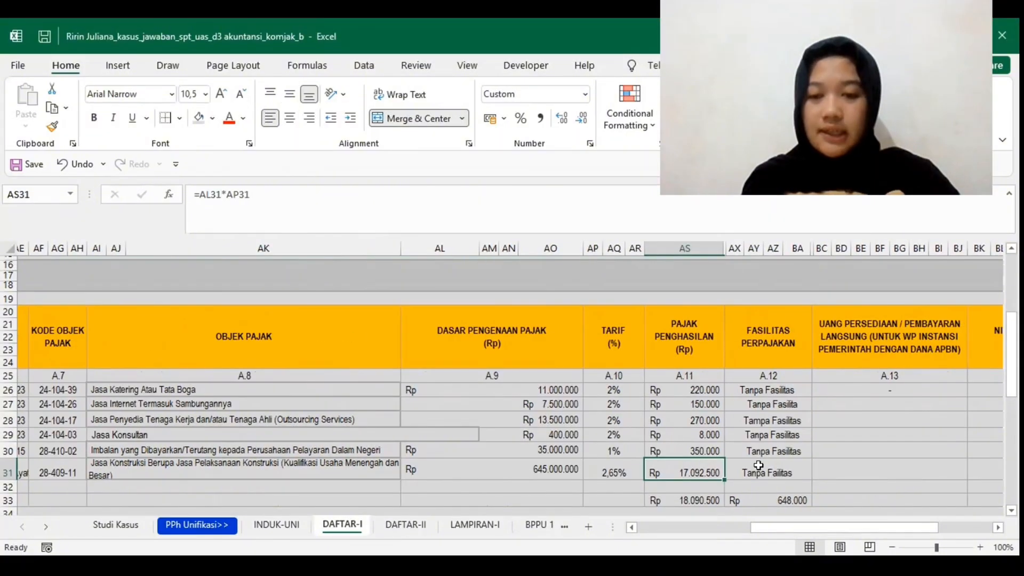
Step: Clear the stray amount below the Fasilitas Perpajakan column in row 33 and inspect the income tax total formula in AS33
scroll(758, 465, left, 1)
scroll(762, 453, down, 2)
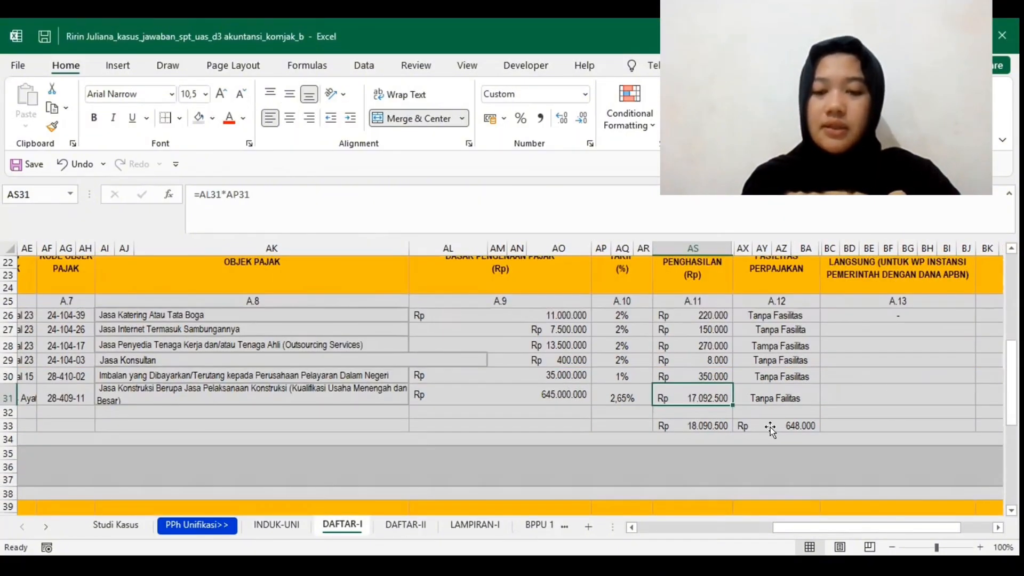
click(770, 427)
key(BackSpace)
click(697, 425)
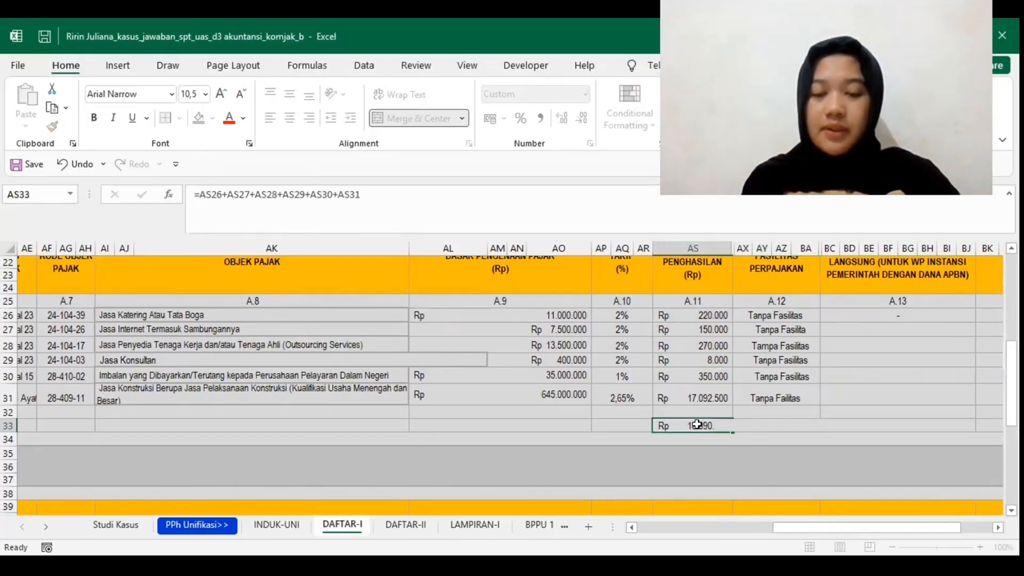
scroll(697, 425, up, 1)
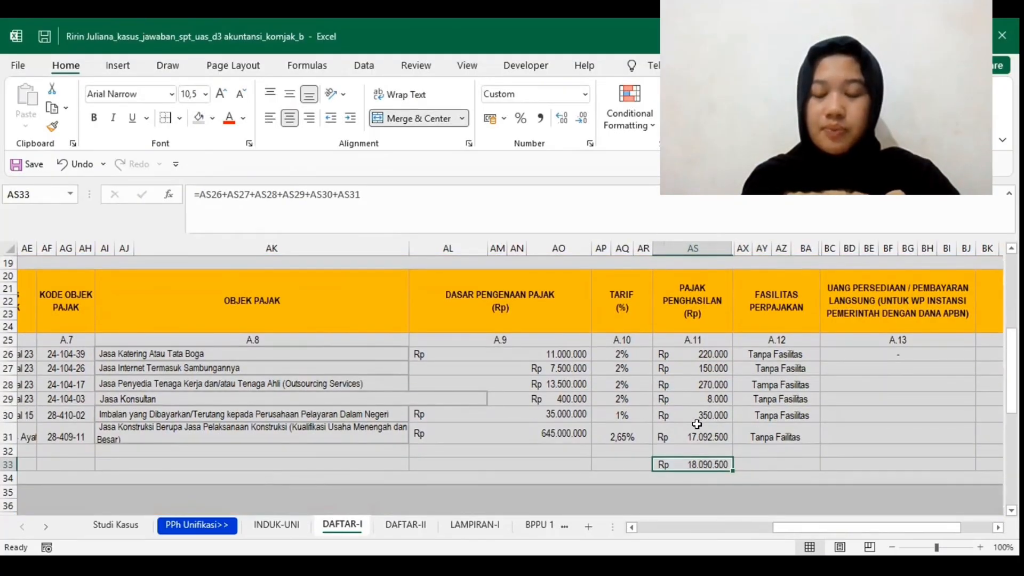
scroll(697, 425, down, 1)
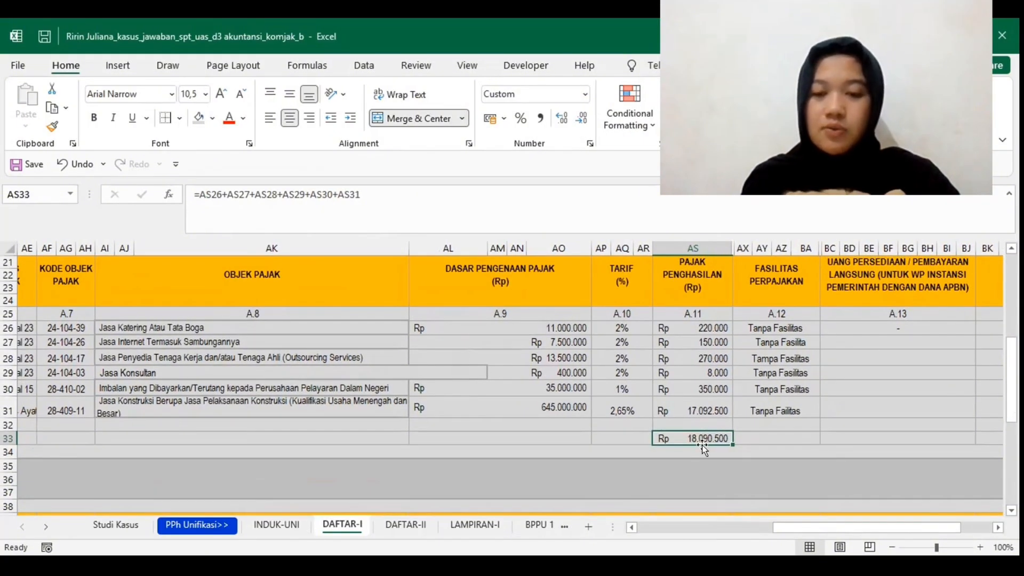
Step: Number rows 45 to 49 of Tabel II BPNR from 1 to 5 in the No. column
scroll(701, 445, down, 5)
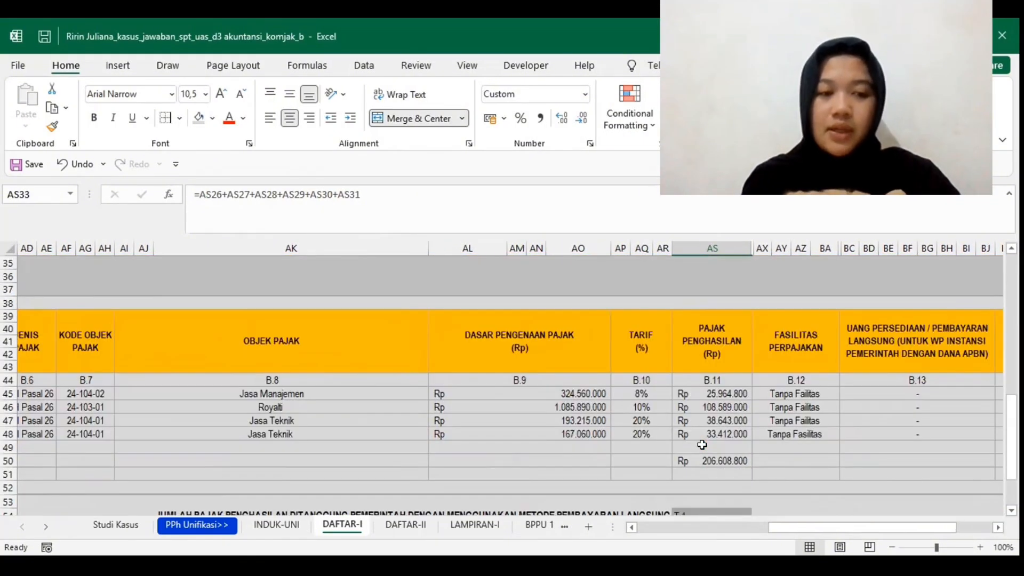
scroll(702, 445, left, 3)
scroll(702, 444, left, 3)
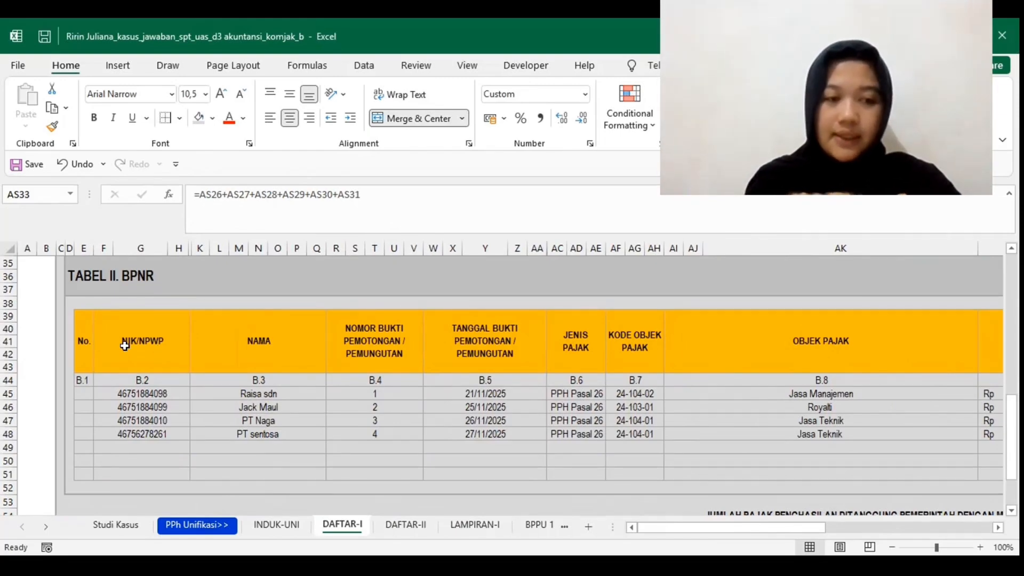
scroll(95, 348, down, 1)
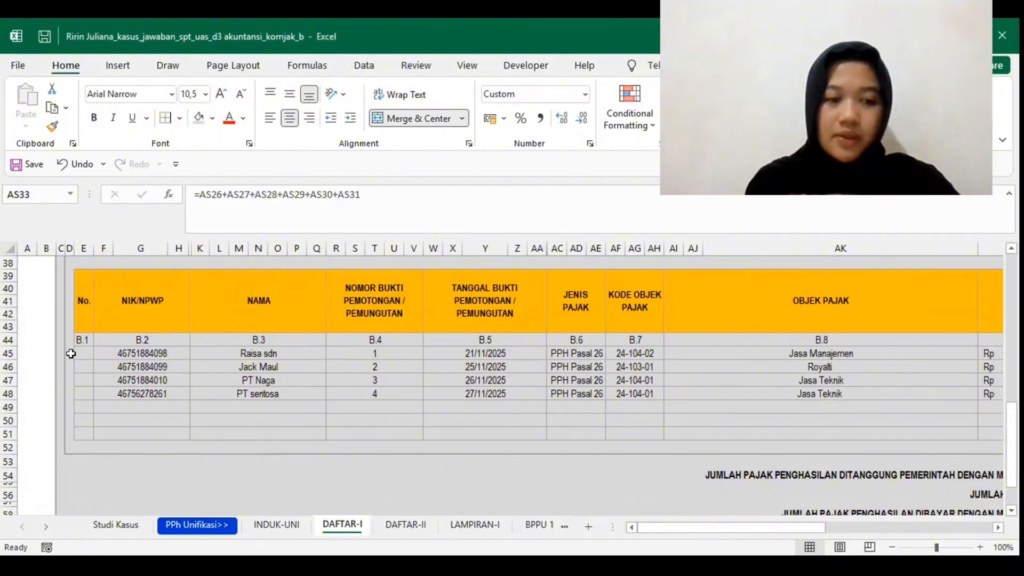
click(74, 353)
text(1)
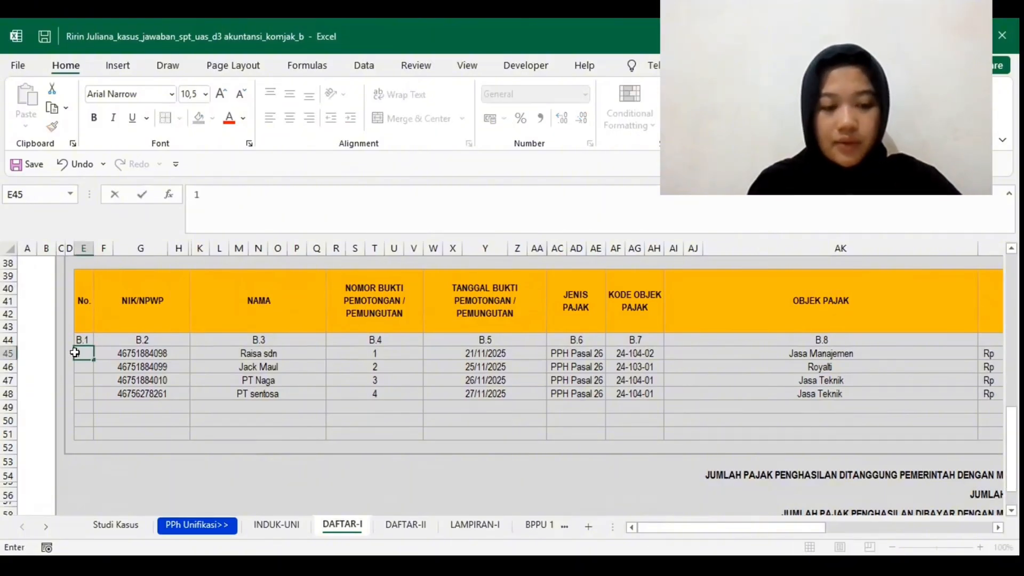
key(Return)
text(2)
key(Return)
text(3)
key(Return)
text(4)
key(Return)
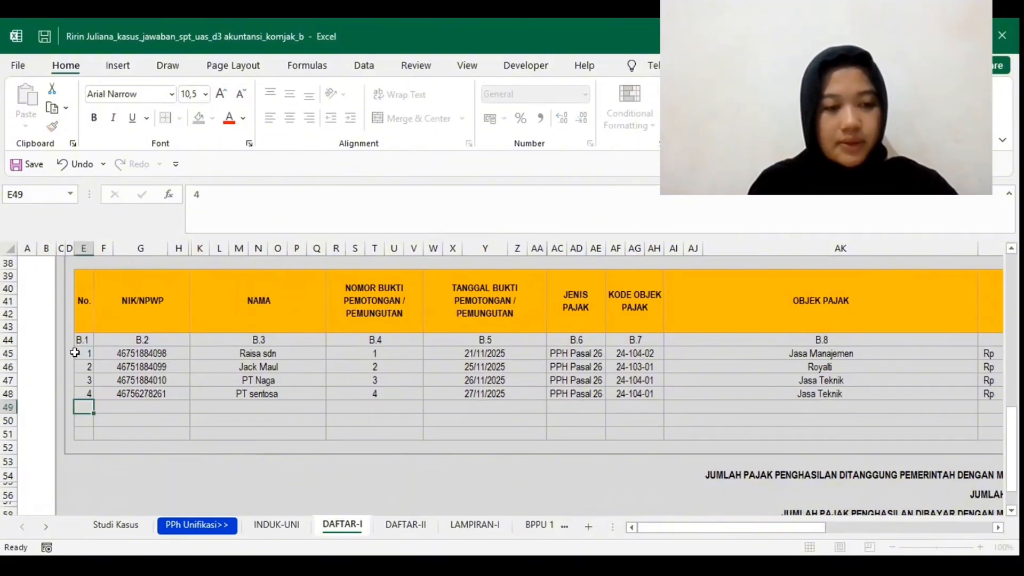
text(5)
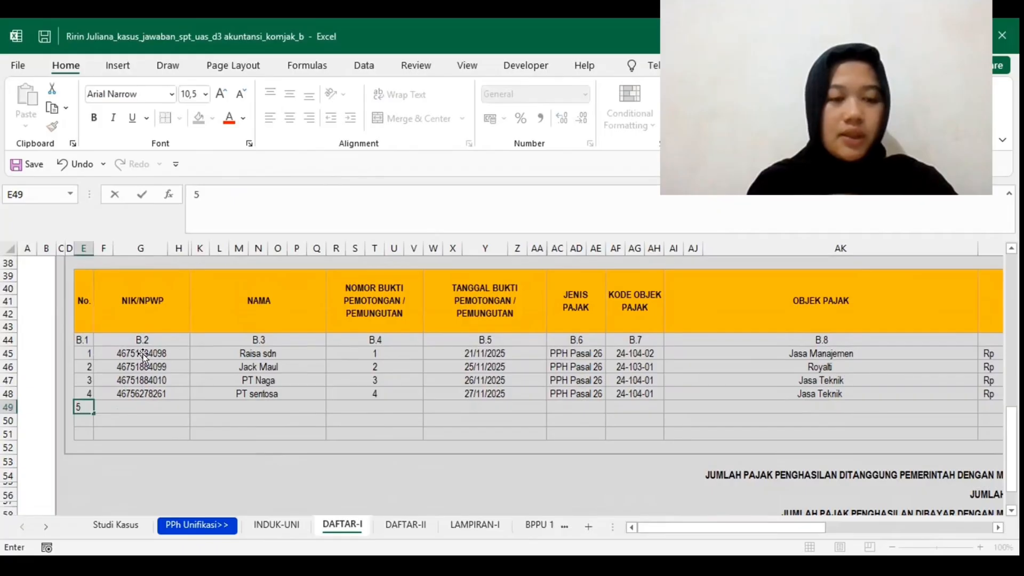
Step: Examine the first BPNR entry, for management services, from its NIK/NPWP and slip number through its tax base, income tax and Kode Jenis Setoran
click(142, 355)
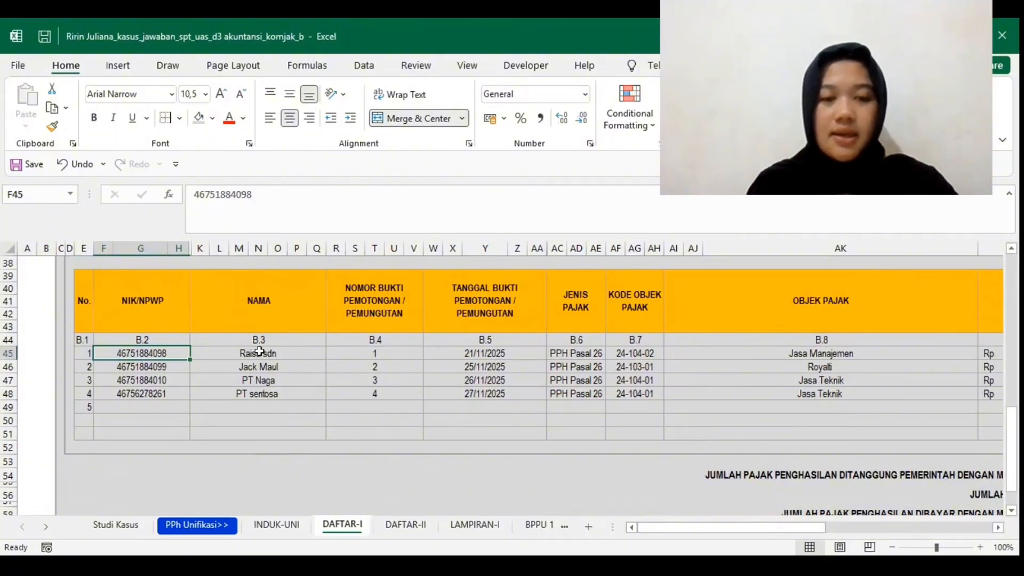
click(340, 350)
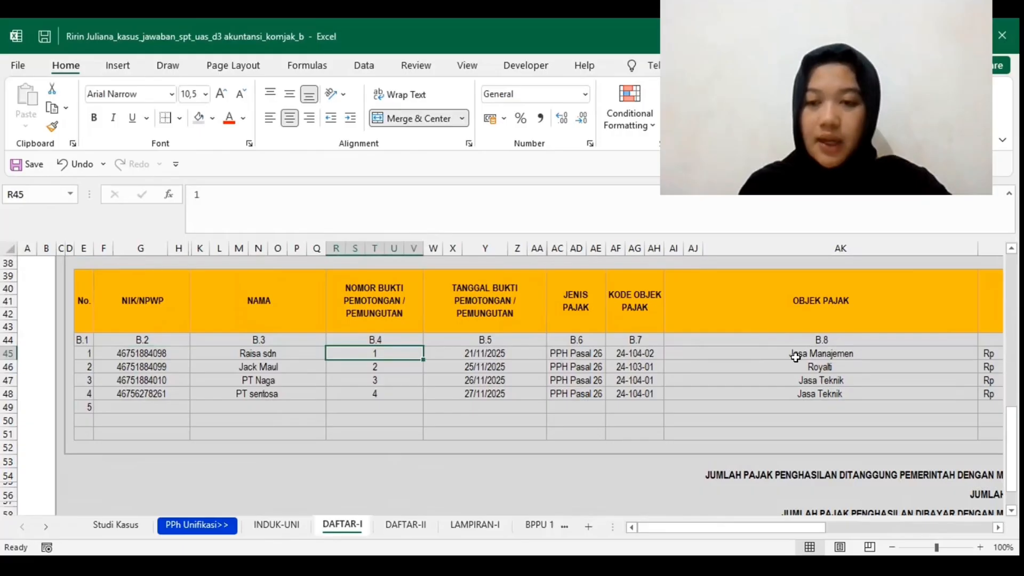
scroll(795, 357, right, 6)
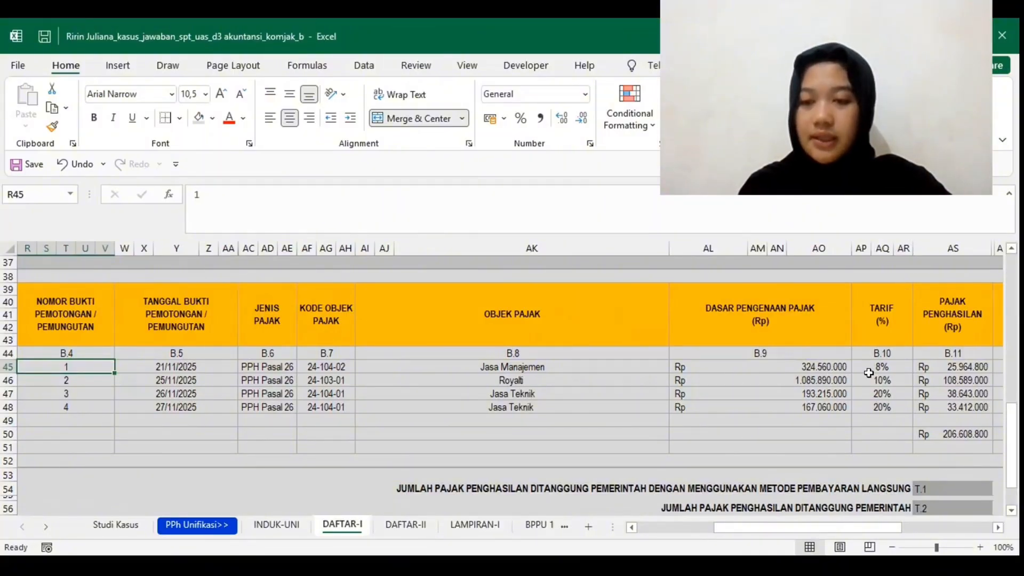
scroll(868, 372, right, 1)
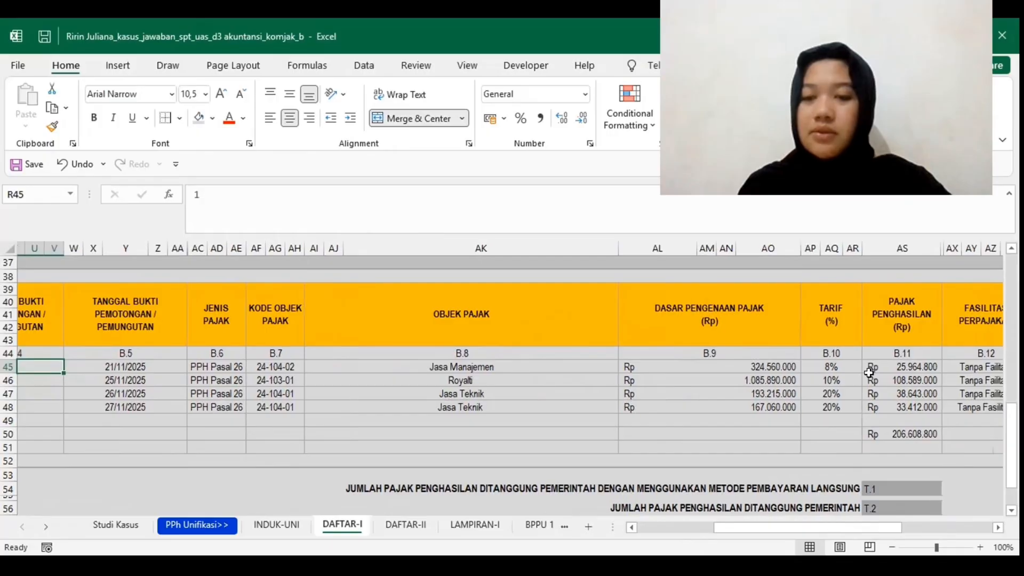
scroll(868, 372, right, 3)
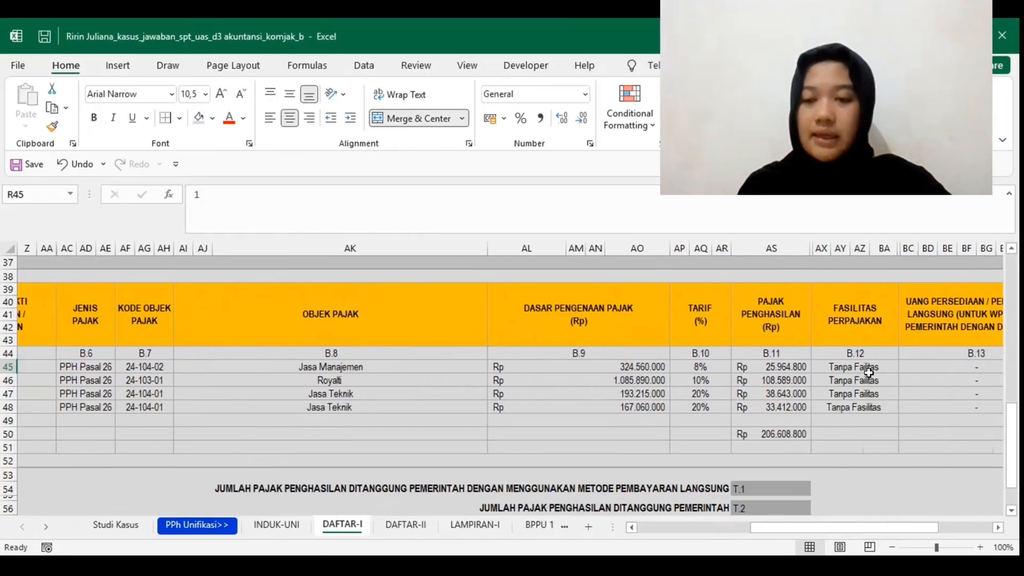
scroll(868, 372, right, 3)
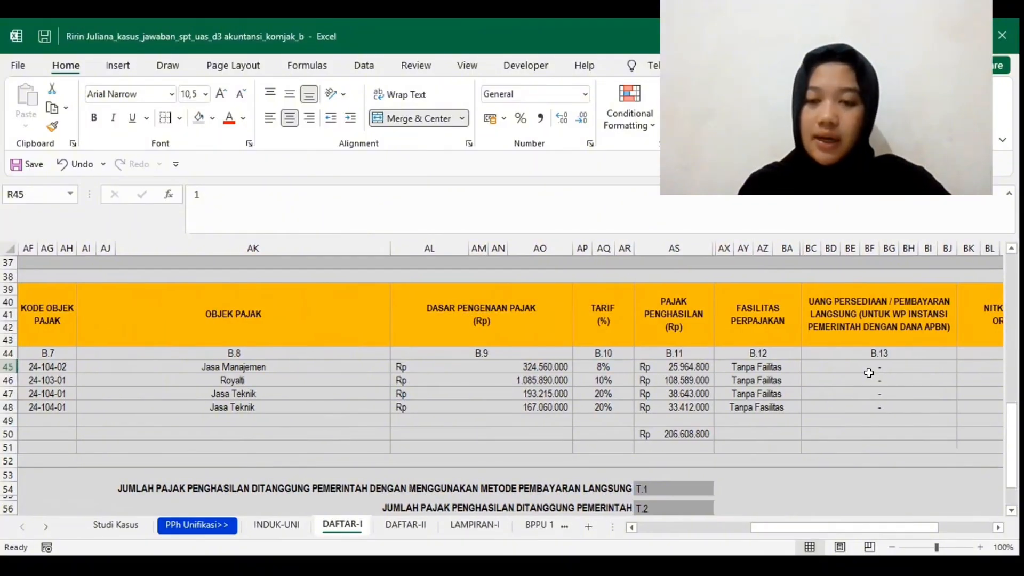
scroll(868, 373, right, 3)
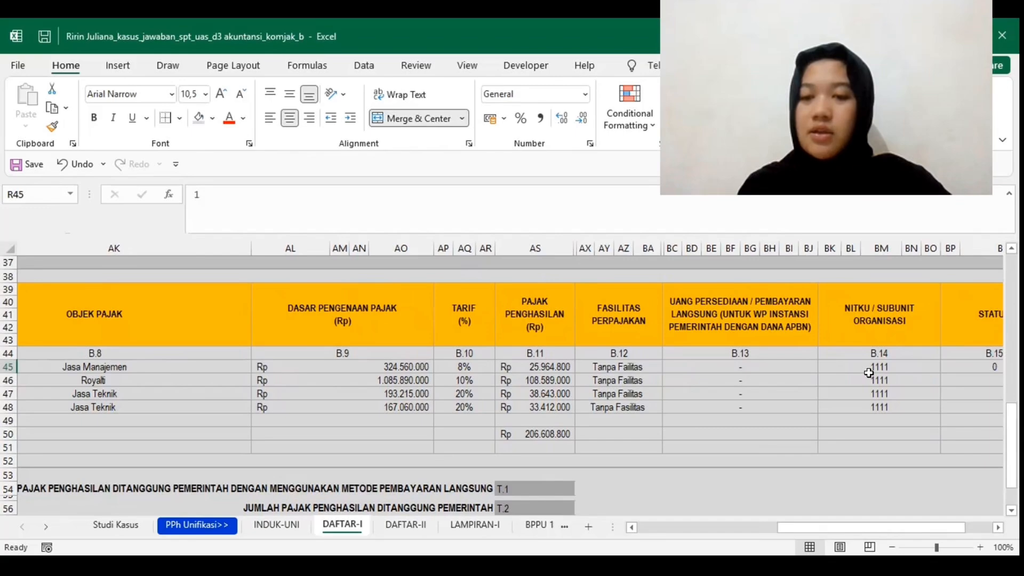
scroll(868, 373, left, 1)
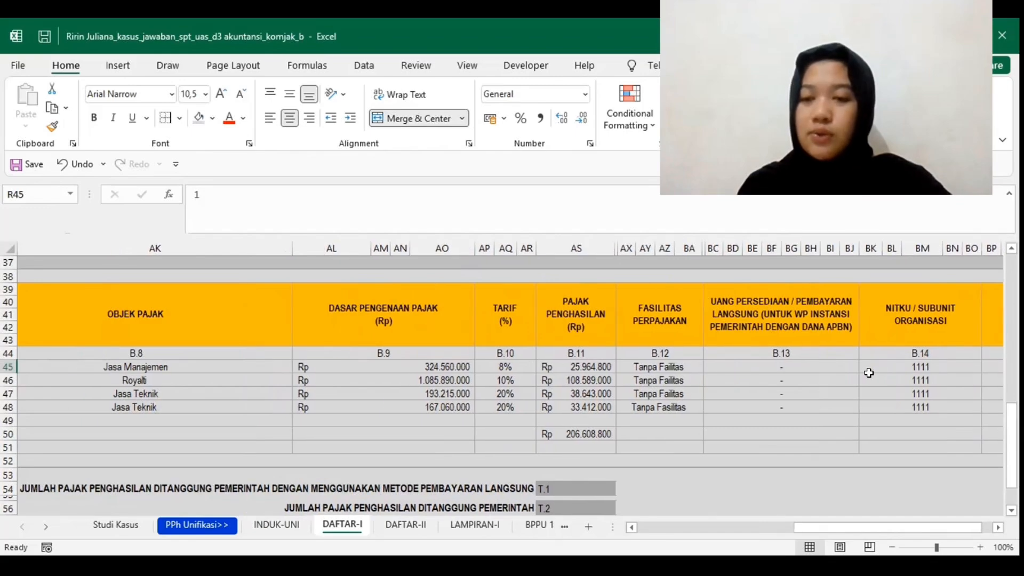
scroll(868, 373, right, 5)
scroll(869, 373, right, 1)
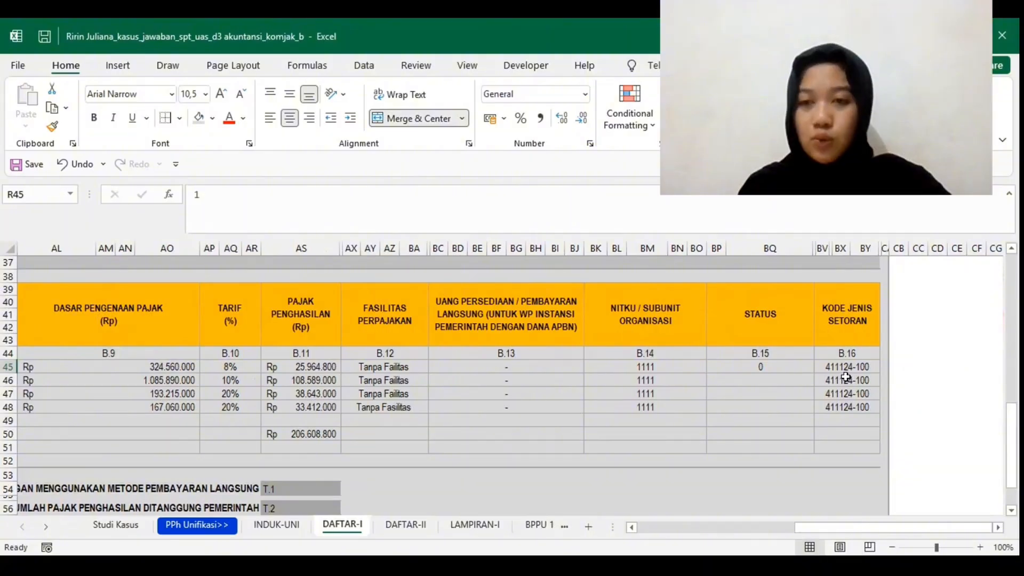
Step: Examine the second BPNR entry, for royalties, from its slip number through its tax type and Kode Objek Pajak
scroll(845, 377, left, 5)
scroll(315, 413, left, 5)
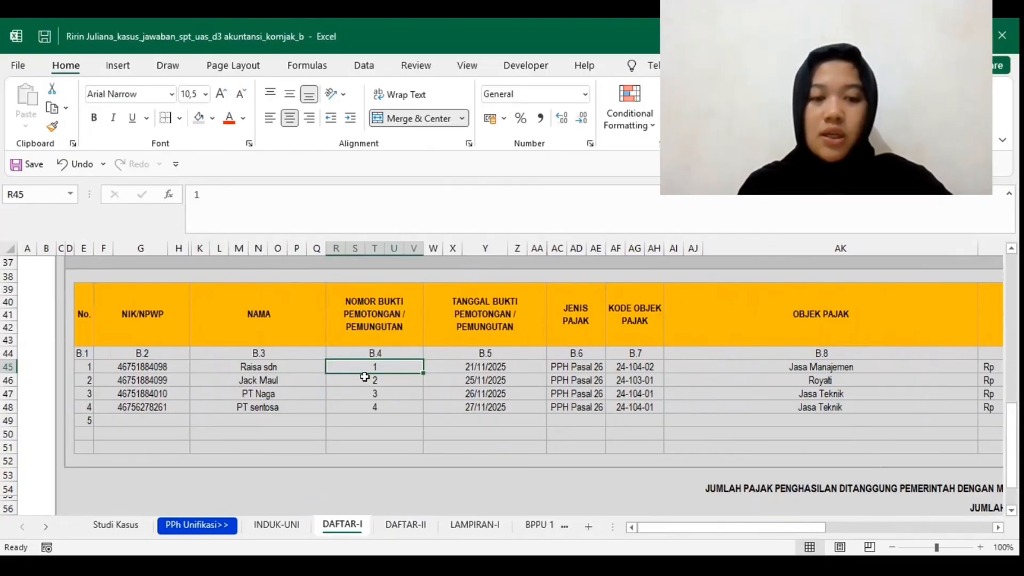
click(401, 378)
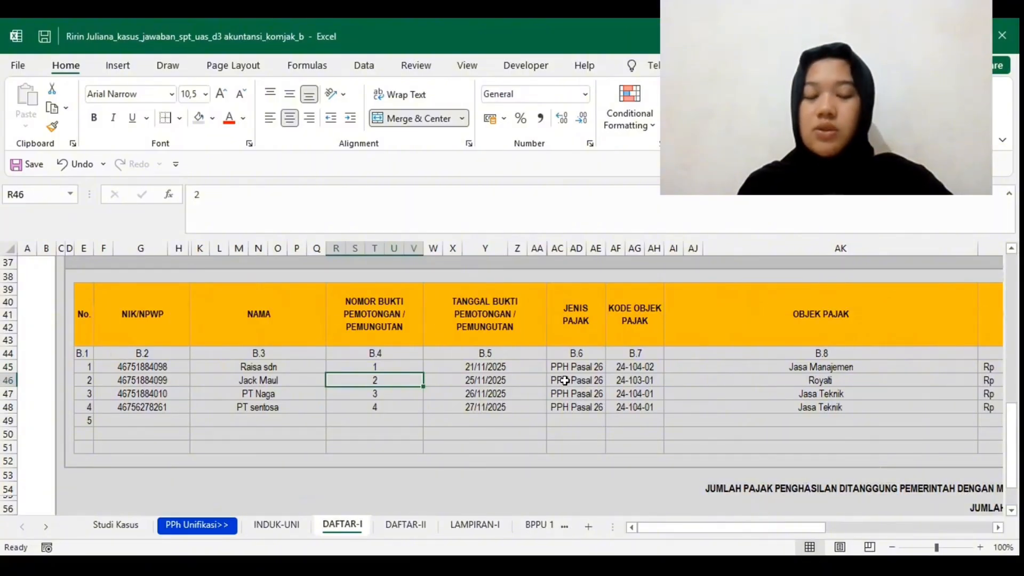
click(616, 383)
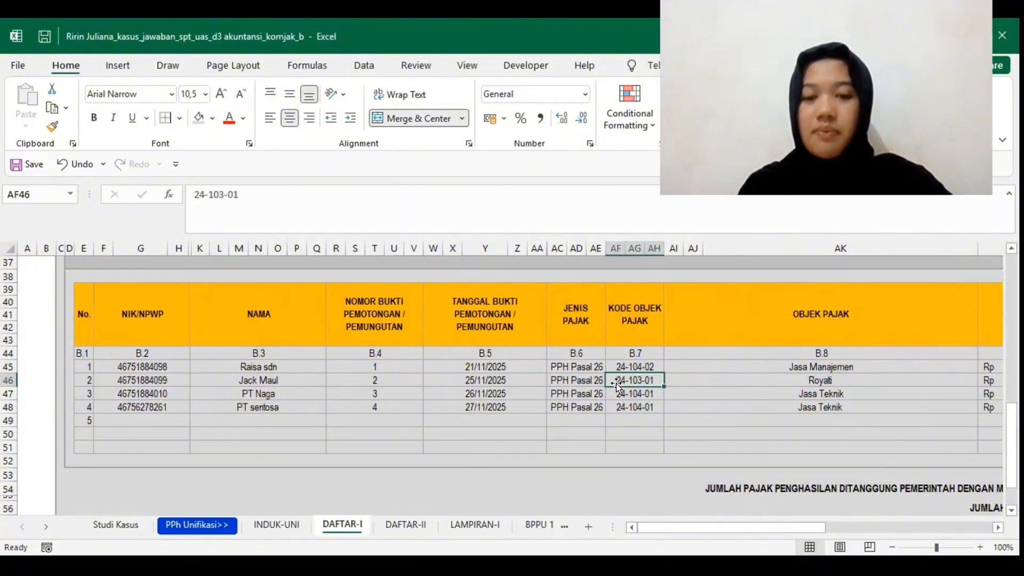
click(648, 387)
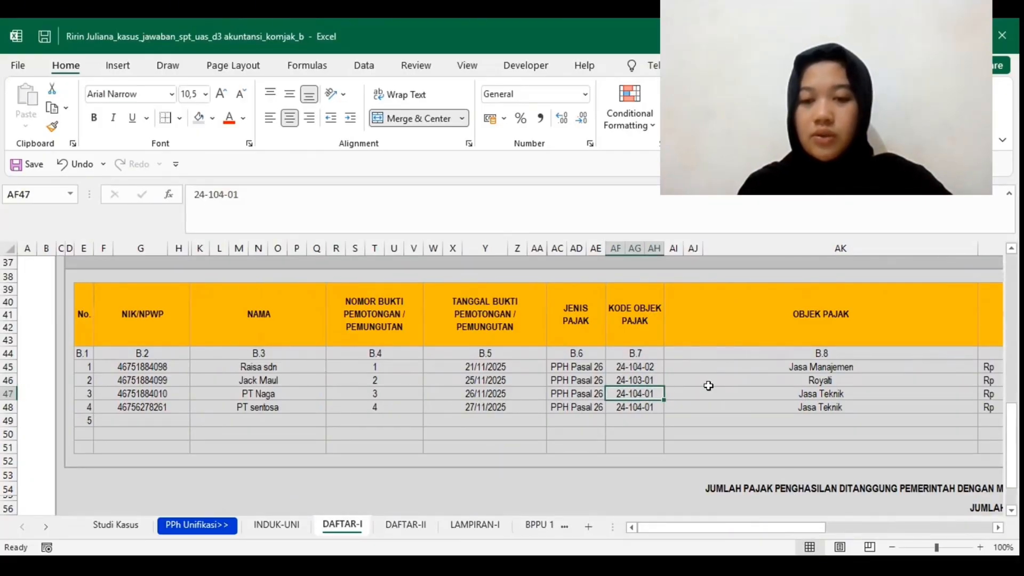
Step: Check the second BPNR entry's tax object, tax base, rate and income tax
scroll(720, 382, right, 3)
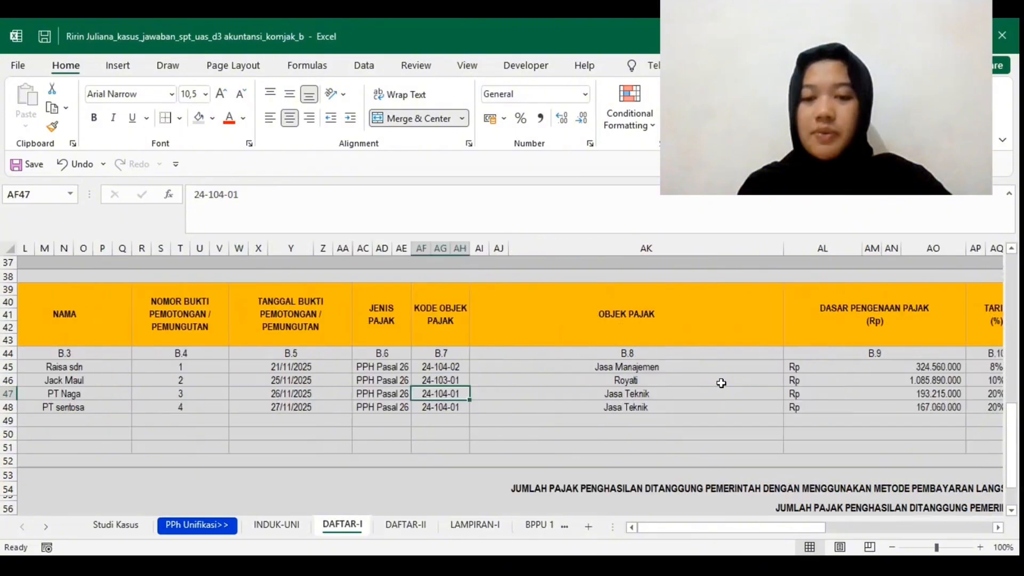
scroll(721, 383, right, 2)
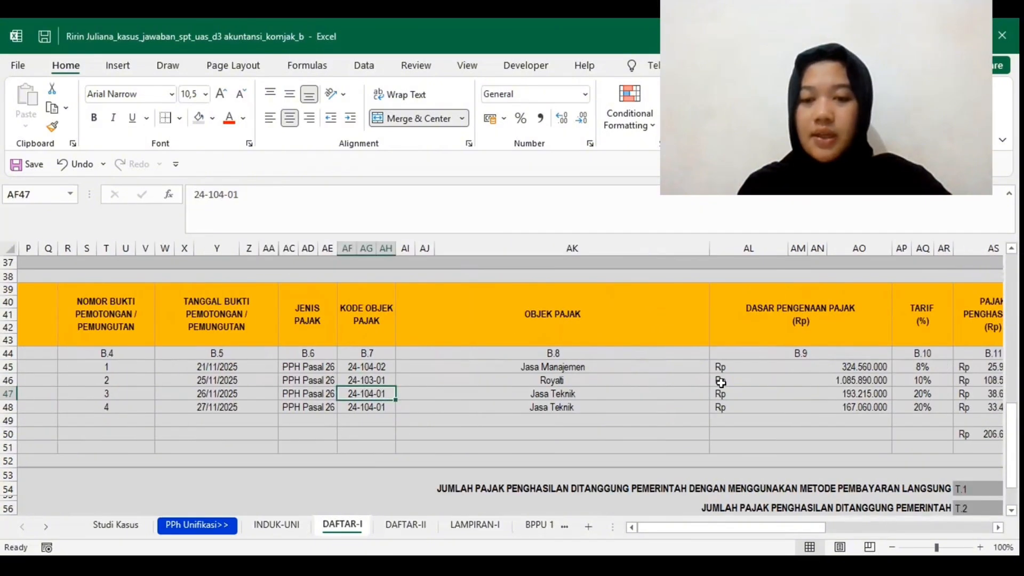
click(770, 389)
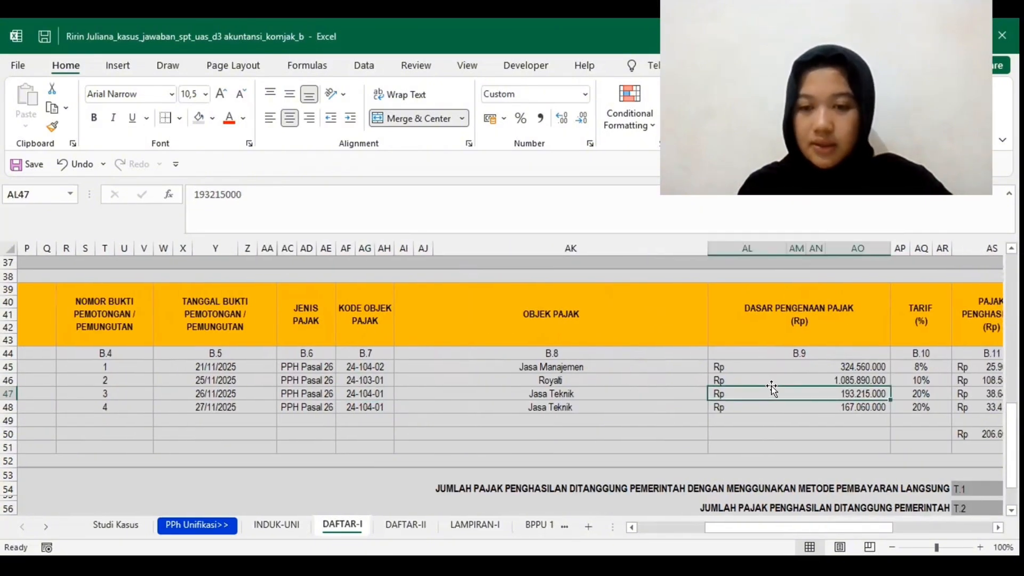
click(783, 378)
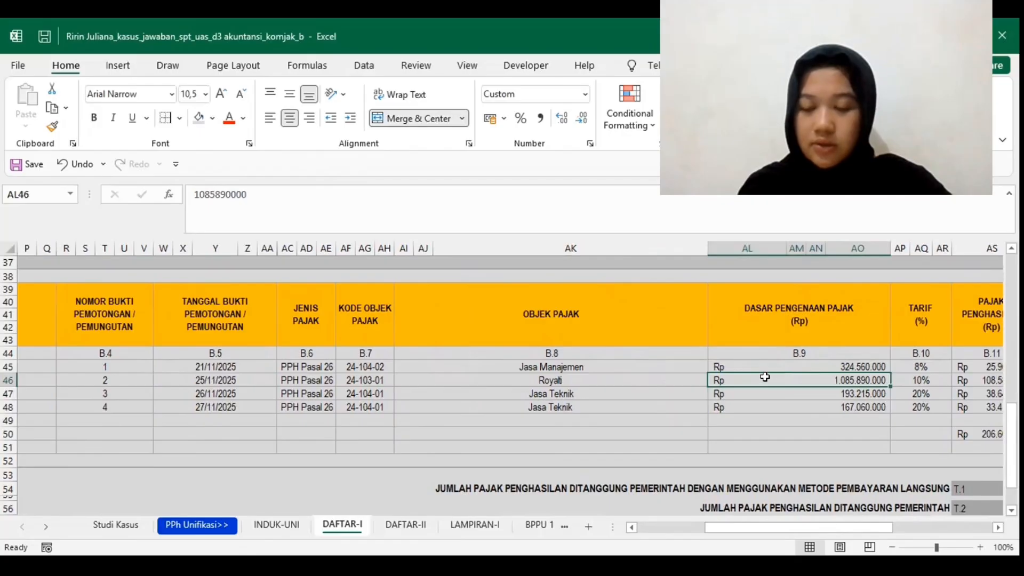
scroll(783, 380, right, 4)
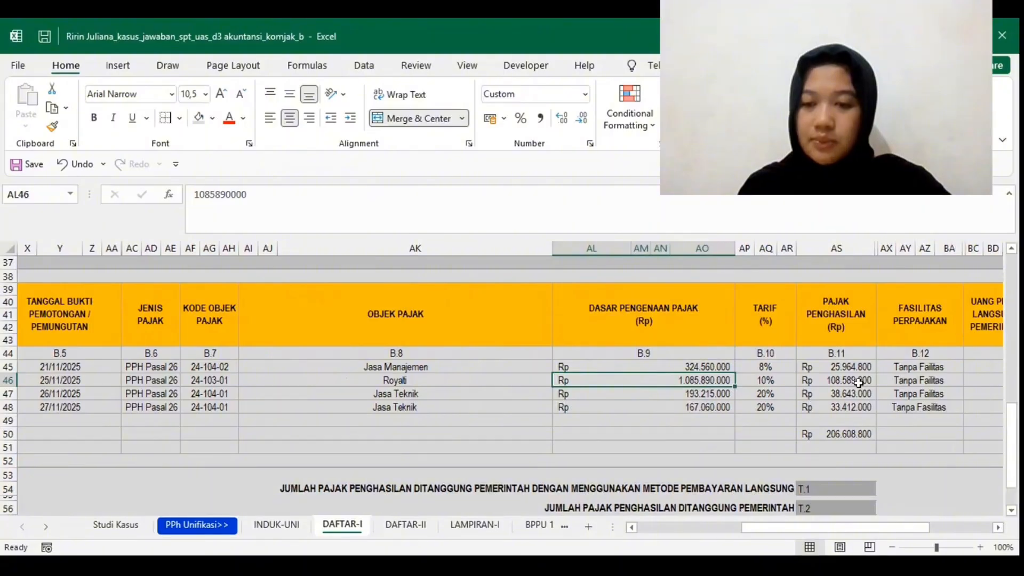
Step: Check the second BPNR entry's tax facility, Uang Persediaan field, NITKU, status and Kode Jenis Setoran
scroll(857, 381, right, 2)
scroll(836, 383, right, 1)
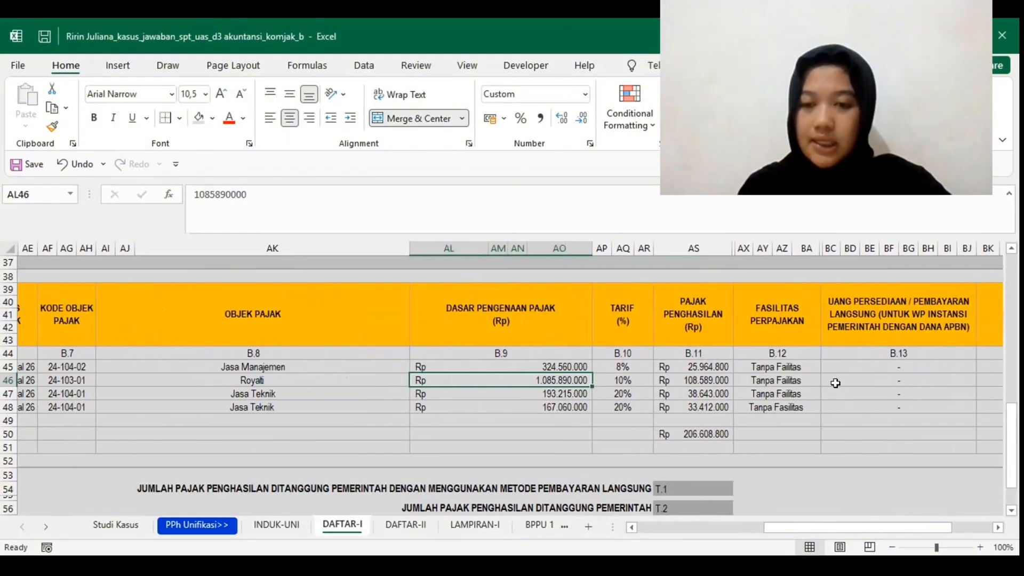
scroll(836, 383, right, 1)
click(839, 377)
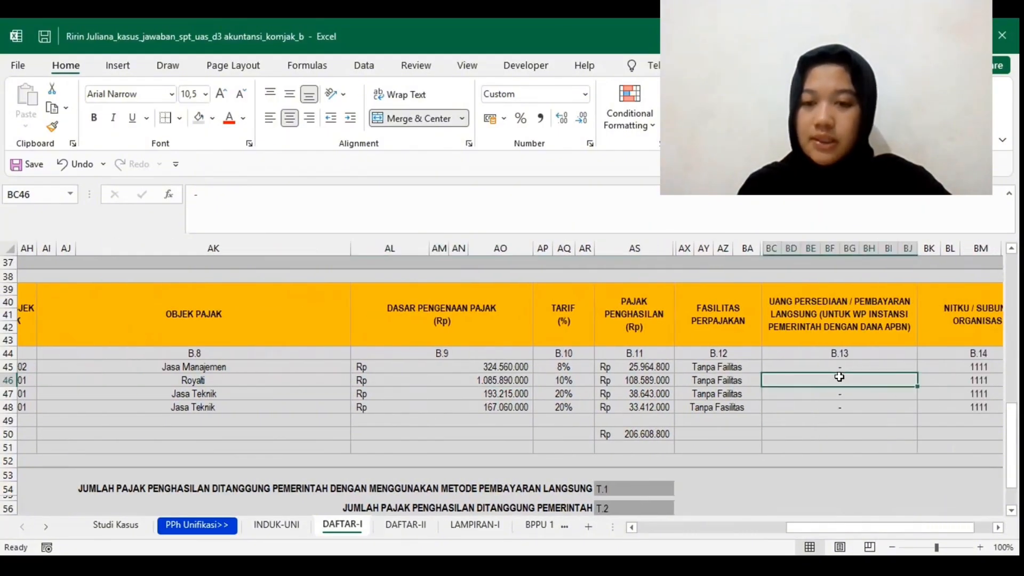
scroll(839, 377, right, 1)
scroll(839, 377, left, 1)
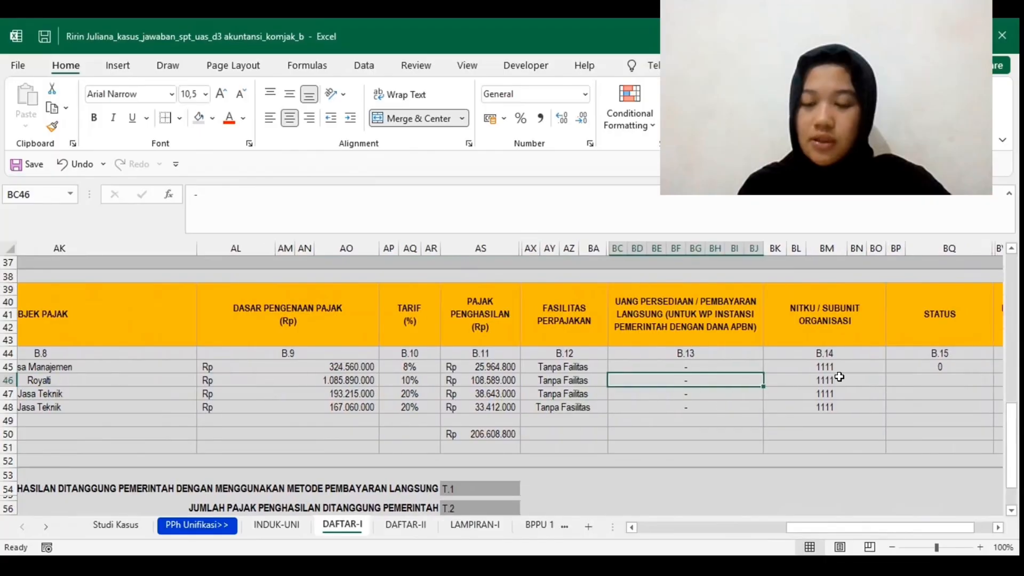
scroll(840, 377, right, 1)
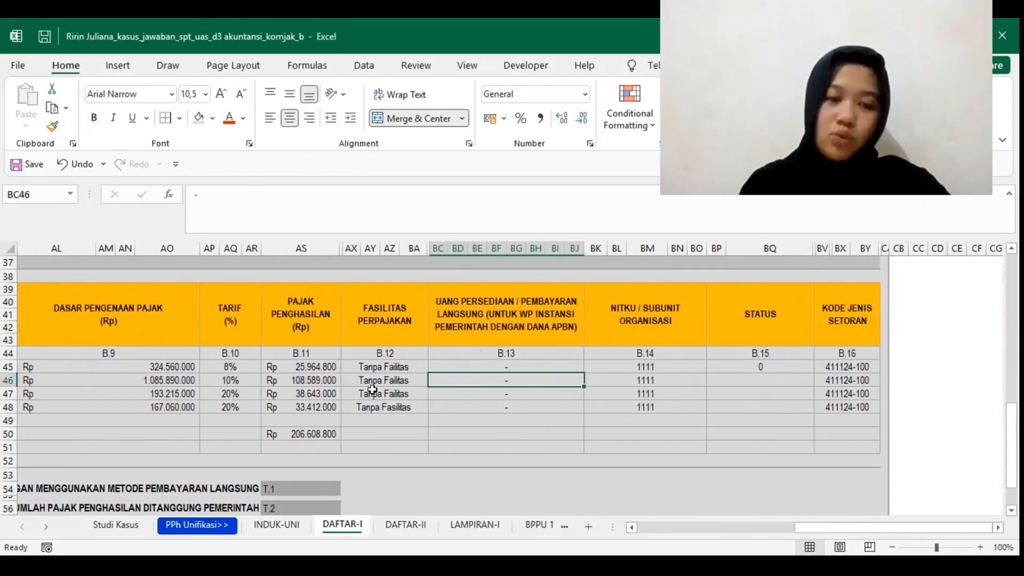
Step: Examine the third BPNR entry in row 47, from its NIK/NPWP and slip number through its slip date and tax type
scroll(371, 389, left, 5)
scroll(167, 381, left, 3)
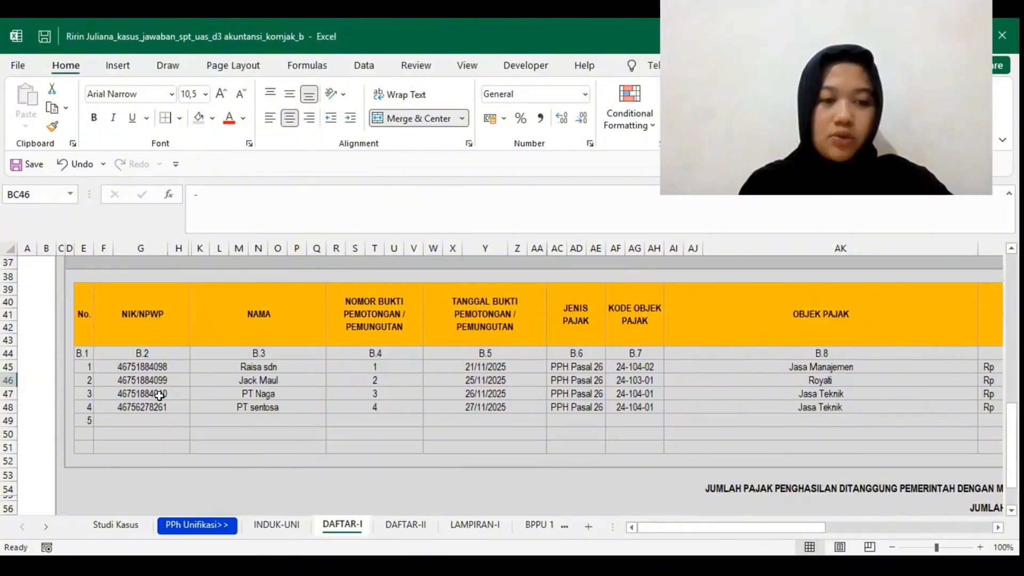
click(159, 395)
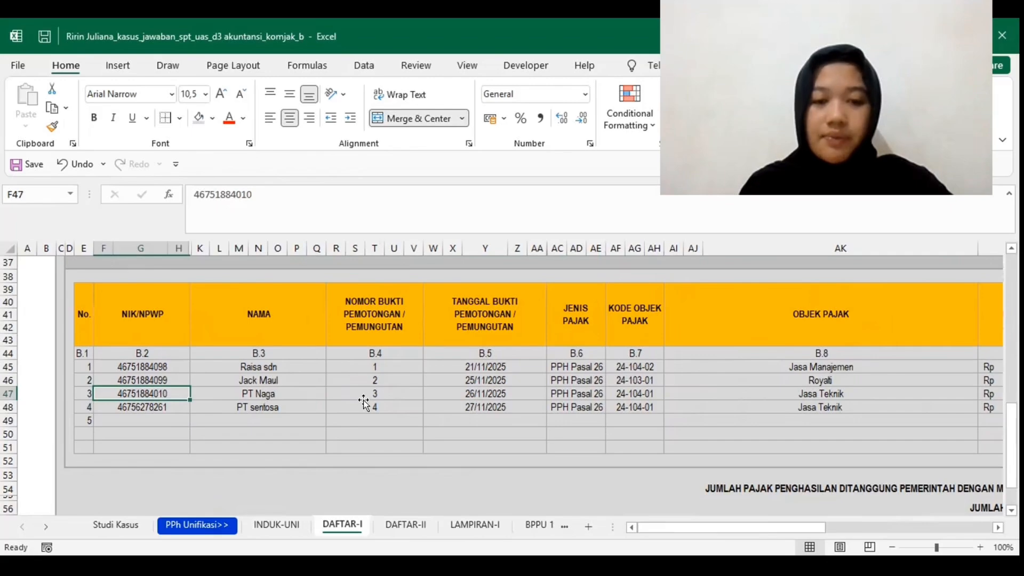
click(413, 405)
click(443, 394)
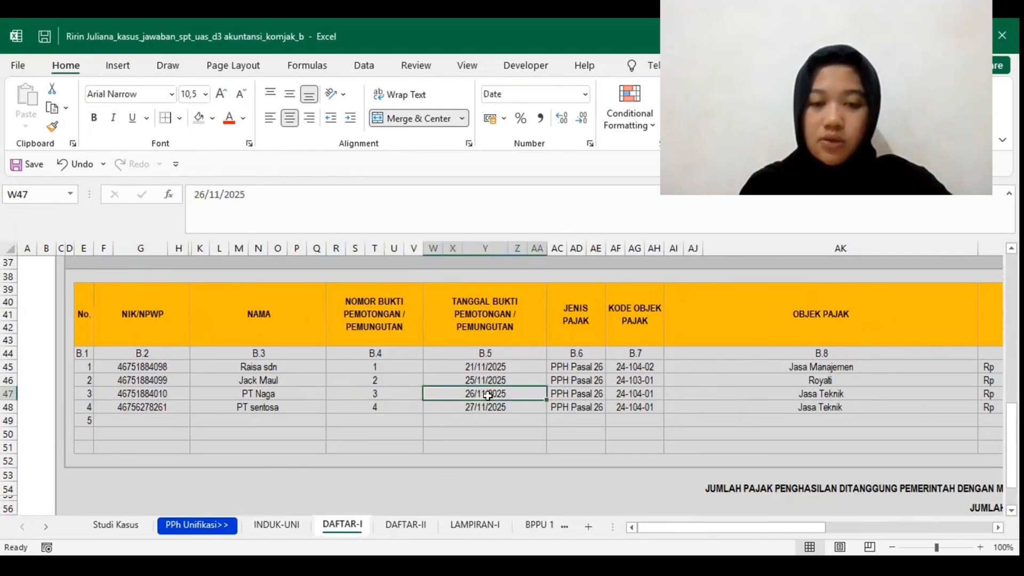
click(576, 397)
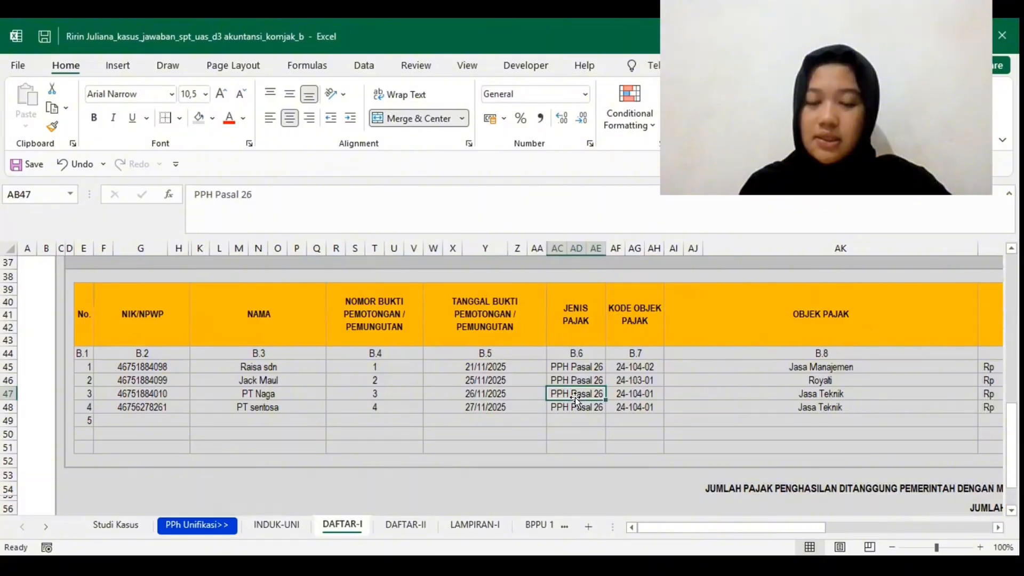
Step: Check the third BPNR entry's tax object, tax base, rate and income tax, continuing through its facility, NITKU and Kode Jenis Setoran
scroll(575, 398, right, 2)
scroll(574, 398, right, 1)
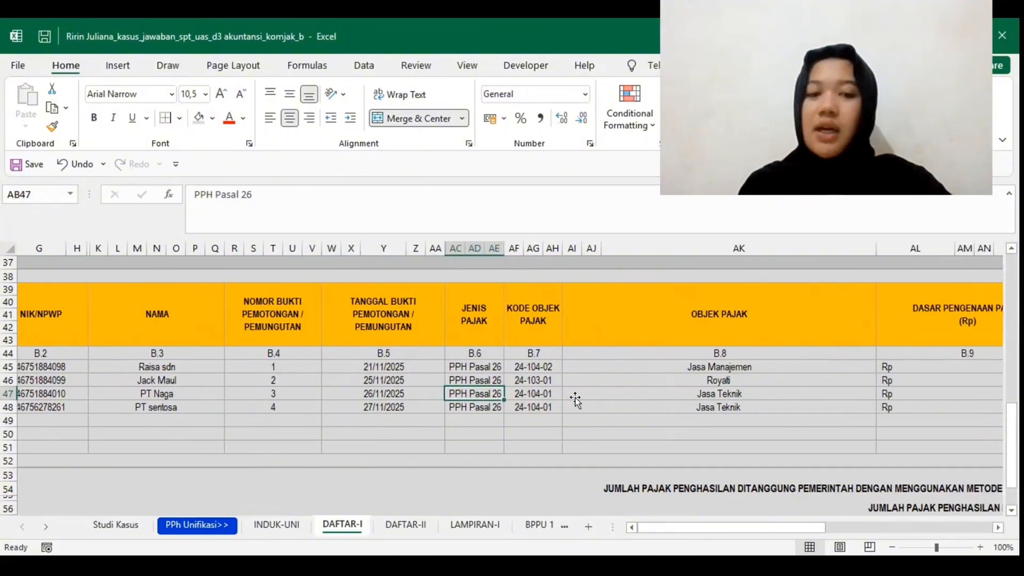
scroll(576, 397, right, 2)
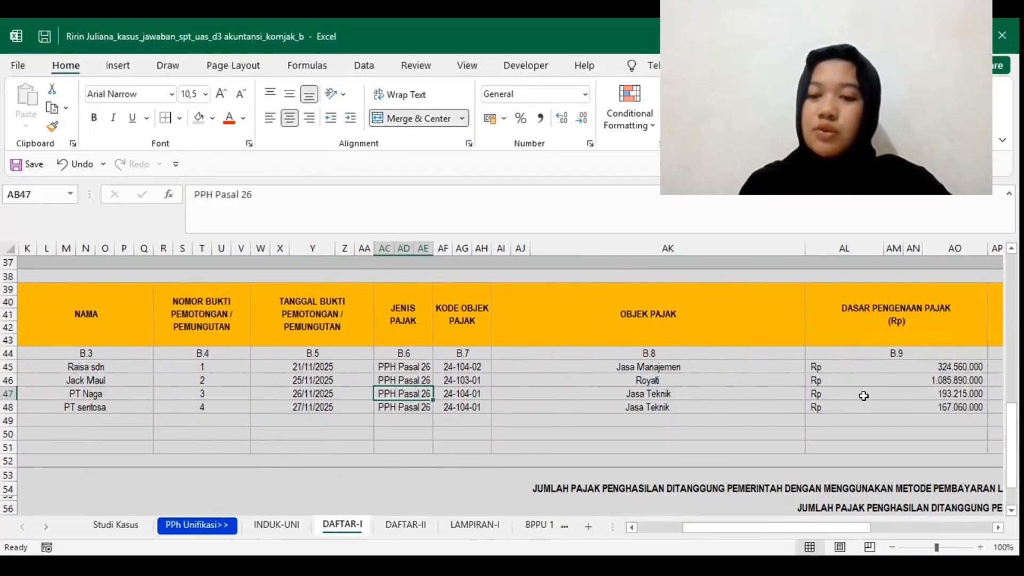
scroll(863, 396, right, 6)
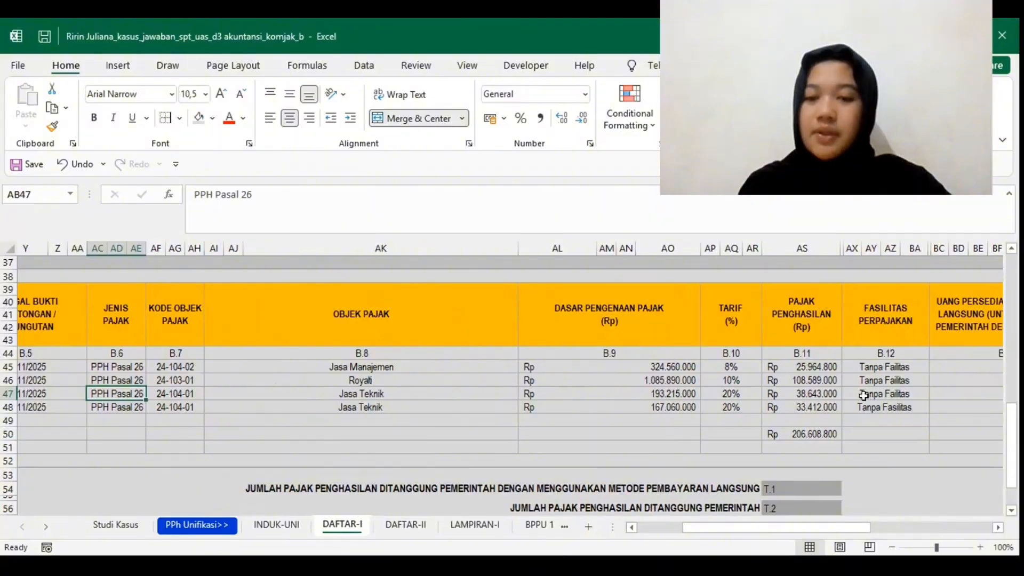
scroll(863, 395, left, 1)
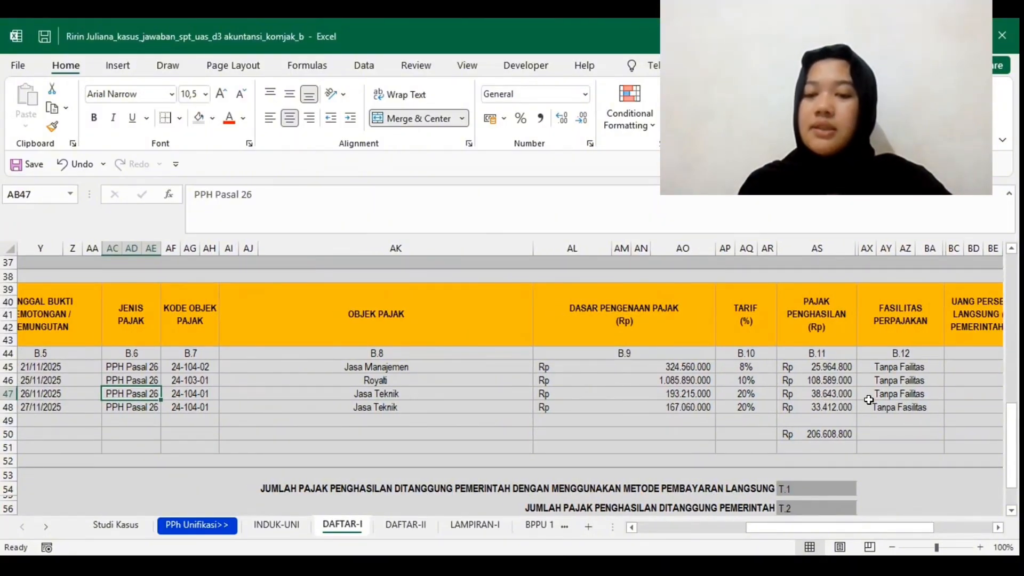
scroll(880, 397, right, 4)
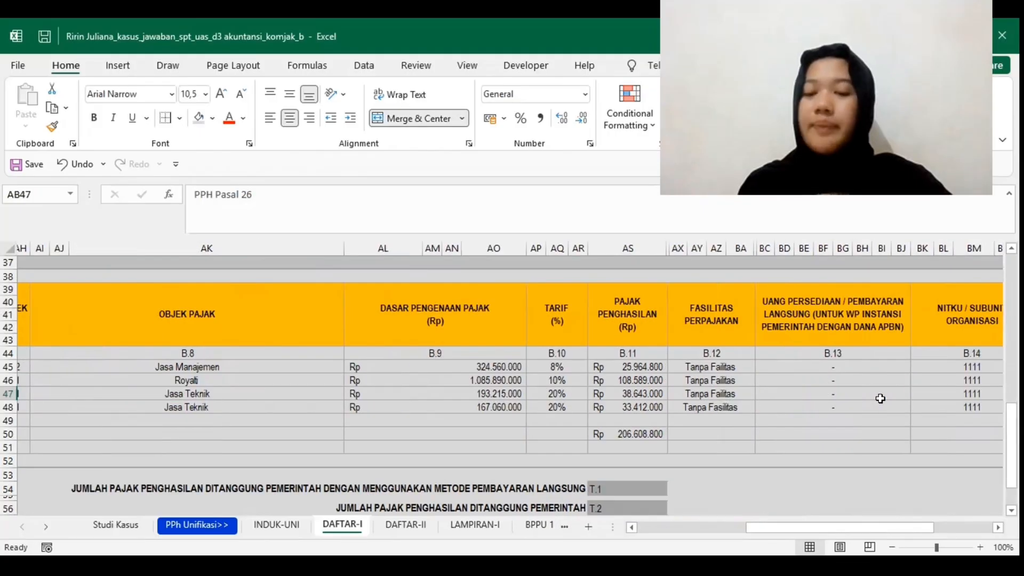
scroll(866, 395, left, 1)
click(866, 395)
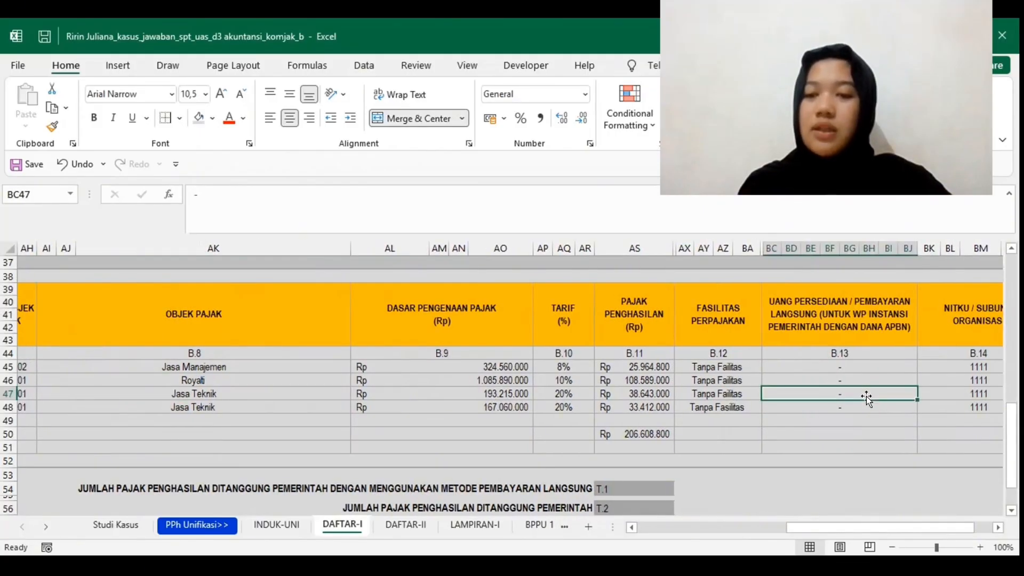
scroll(865, 396, right, 4)
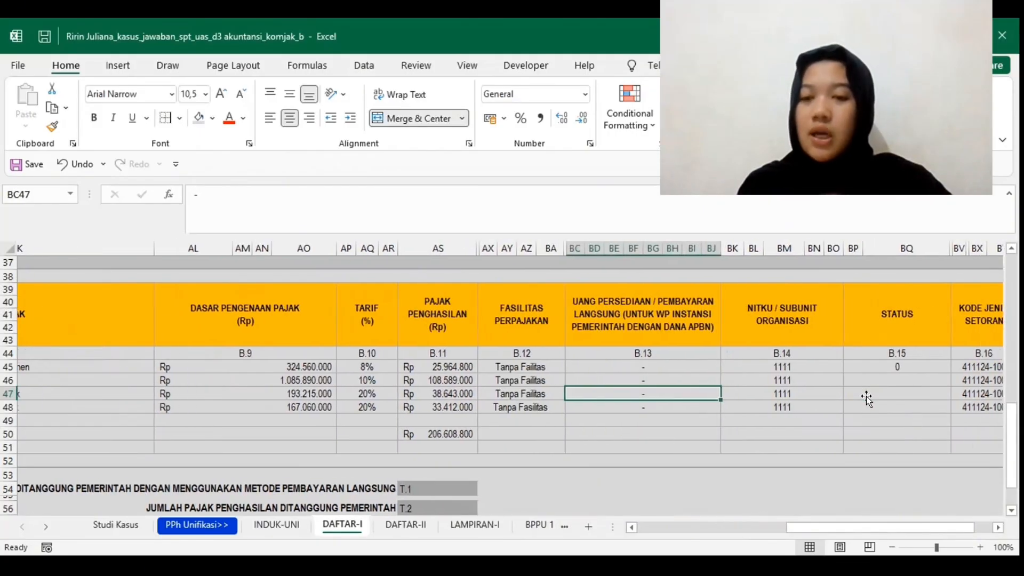
scroll(866, 397, right, 3)
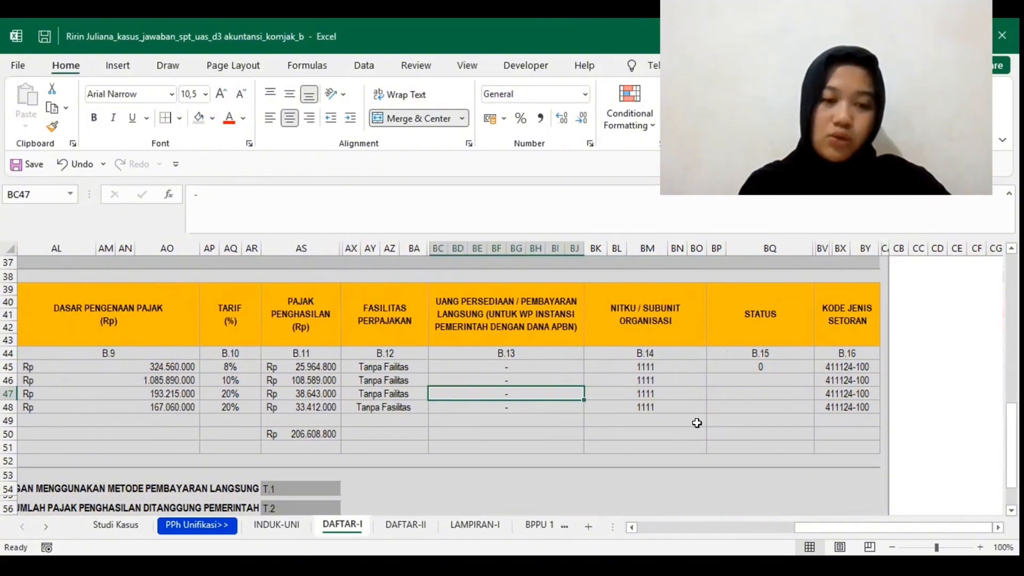
Step: Clear the surplus number 5 from the No. column in the empty row 49 of Tabel II BPNR
scroll(696, 422, left, 15)
scroll(91, 400, left, 5)
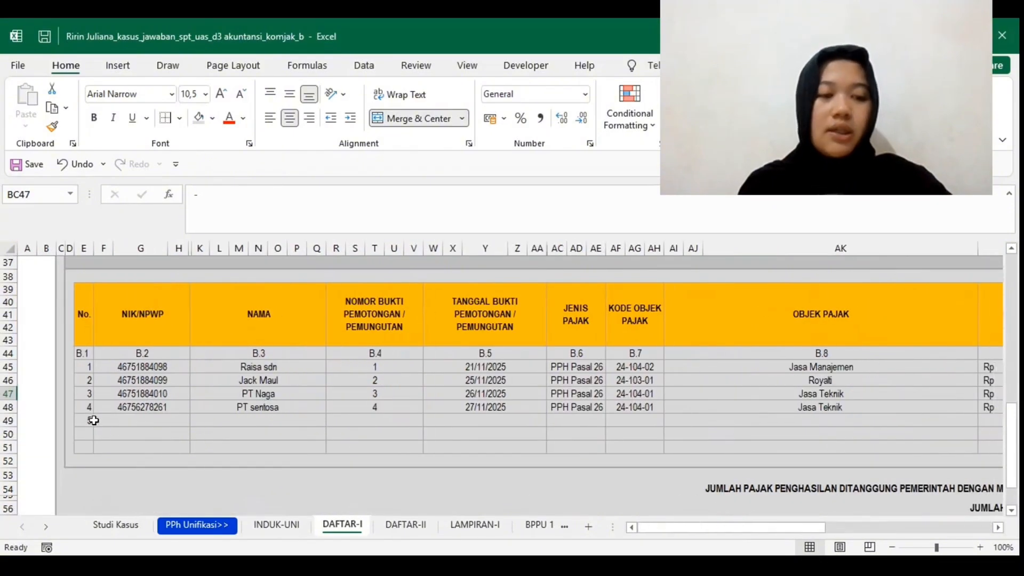
click(83, 419)
key(BackSpace)
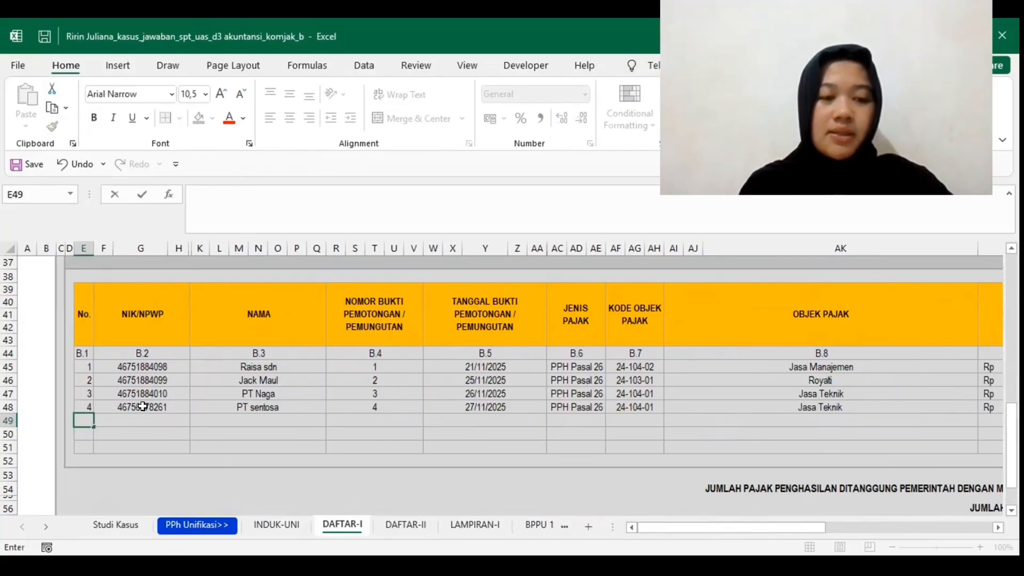
Step: Examine the fourth BPNR entry in row 48, from its slip number and date through its tax base, rate and income tax
click(373, 403)
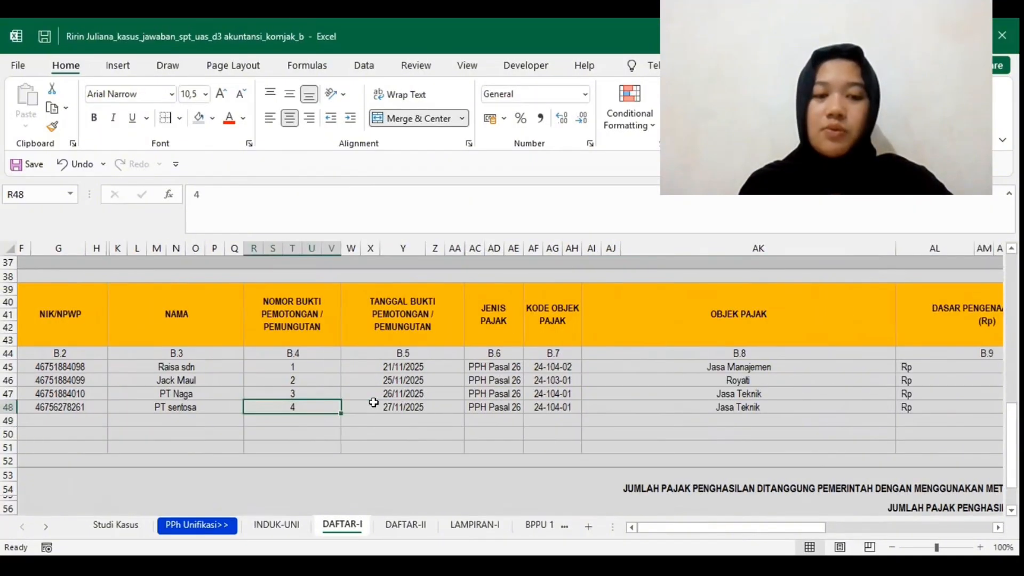
scroll(373, 402, right, 2)
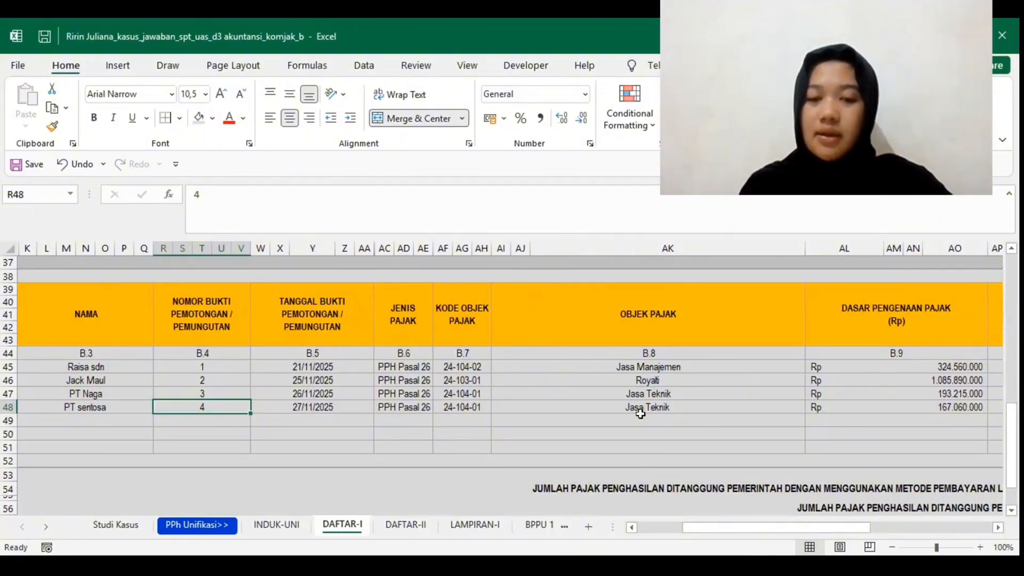
scroll(640, 414, right, 5)
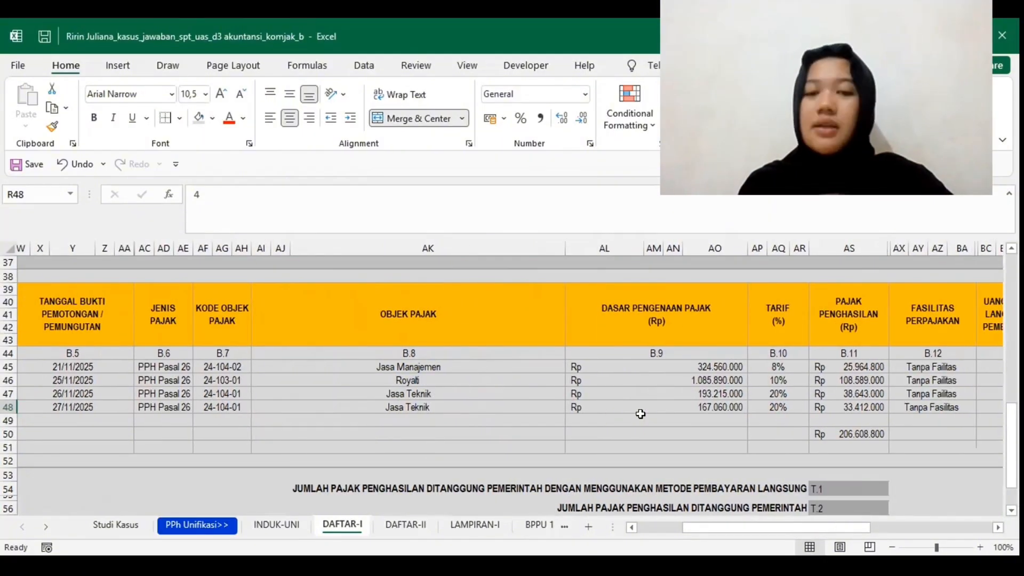
scroll(641, 414, right, 3)
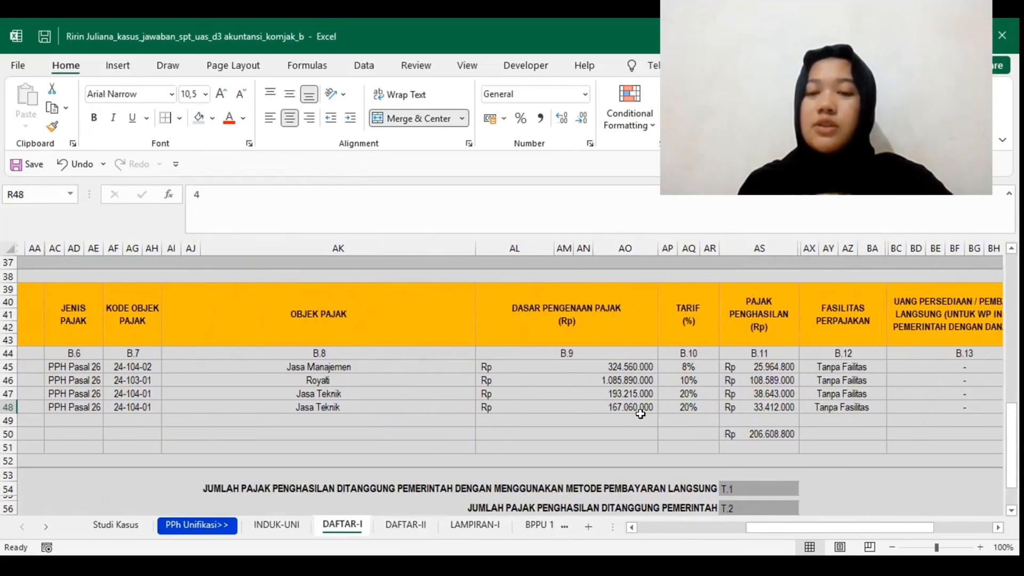
scroll(640, 414, right, 1)
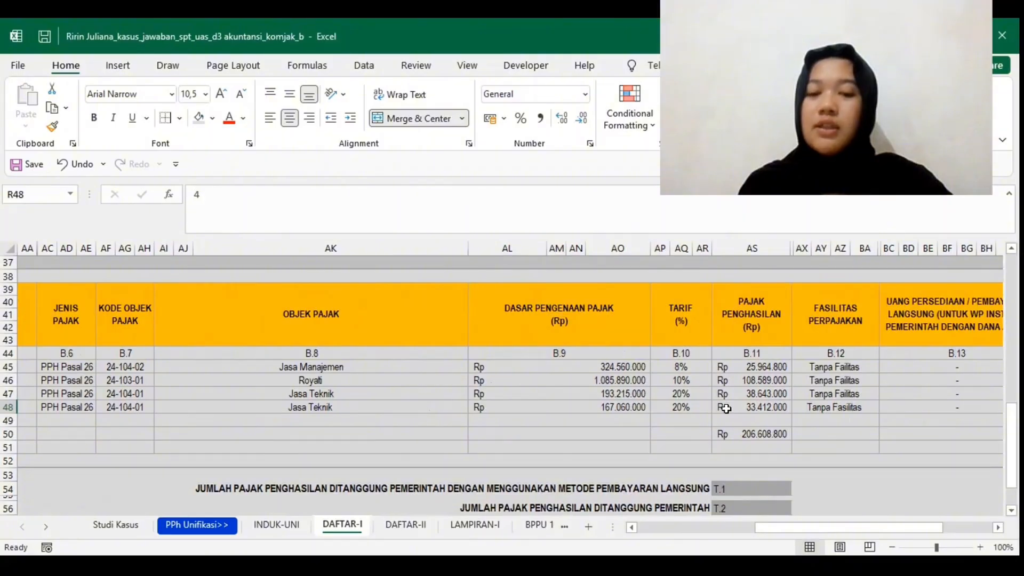
click(727, 408)
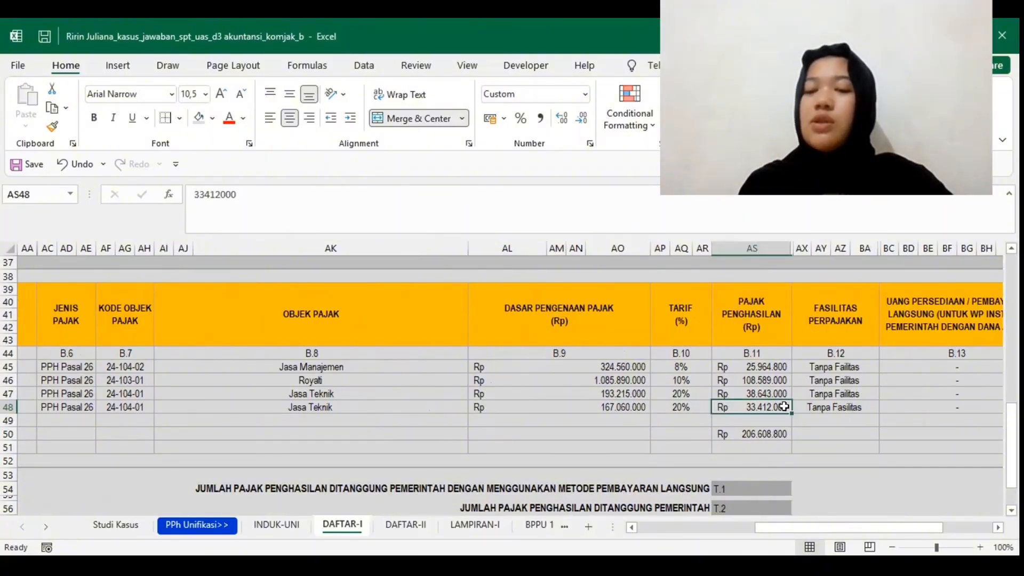
Step: Check the fourth BPNR entry's tax facility, NITKU, status and Kode Jenis Setoran
scroll(838, 418, right, 3)
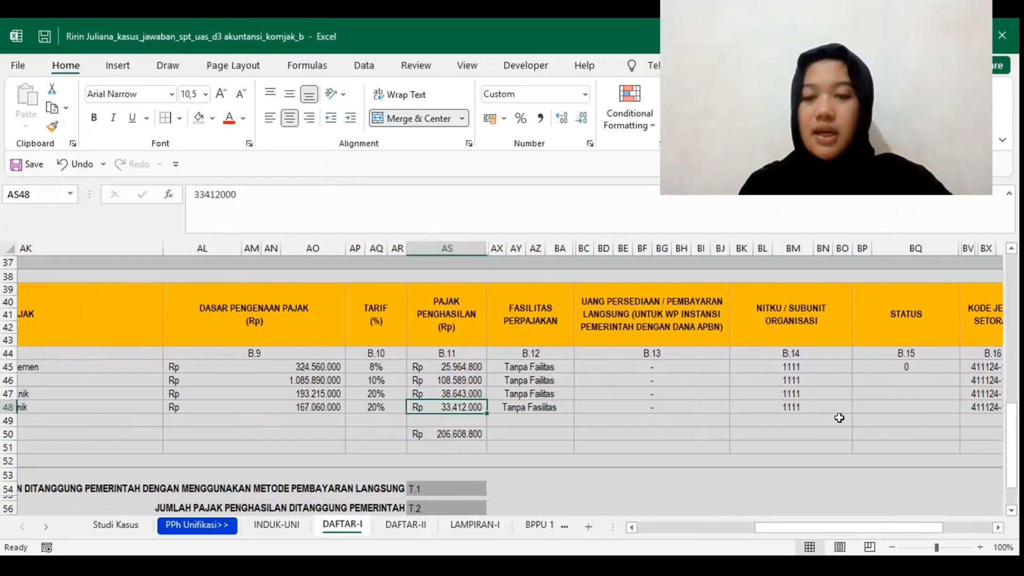
scroll(838, 418, left, 2)
scroll(839, 418, right, 3)
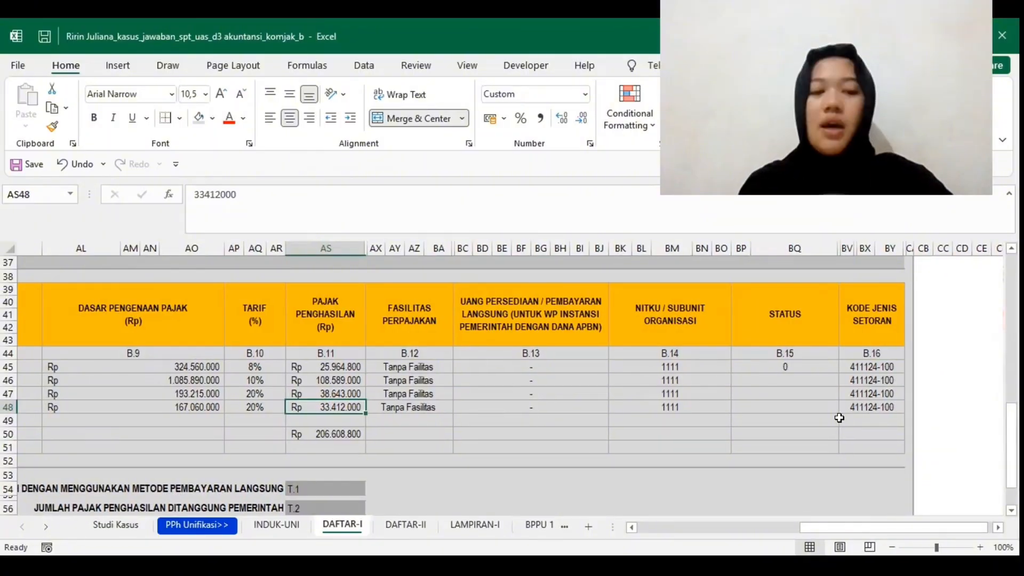
Step: Inspect the BPNR income tax total in AS50 and the summary amounts below it, comparing them with the BPPU table
scroll(838, 418, left, 5)
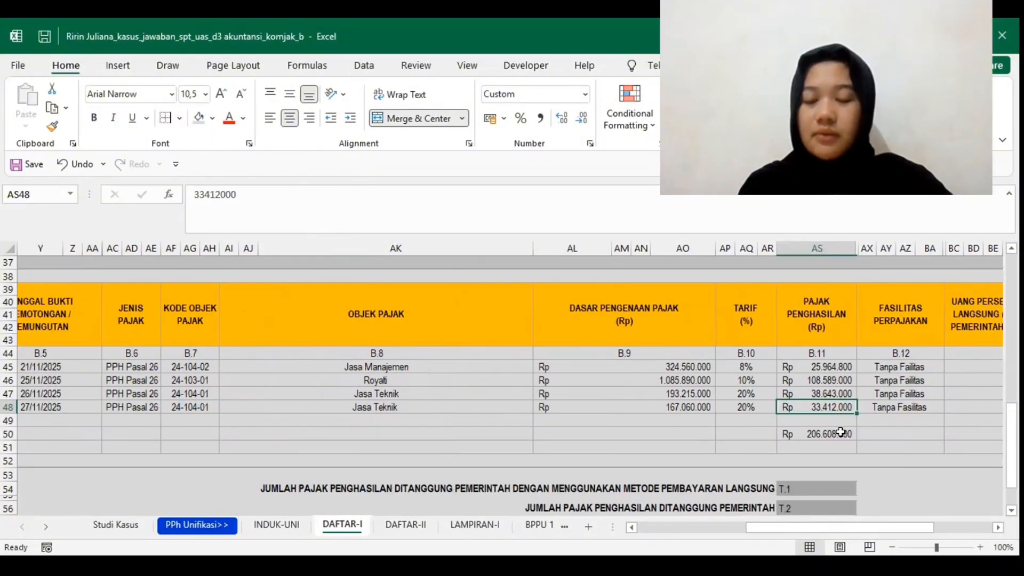
click(840, 432)
scroll(841, 432, down, 1)
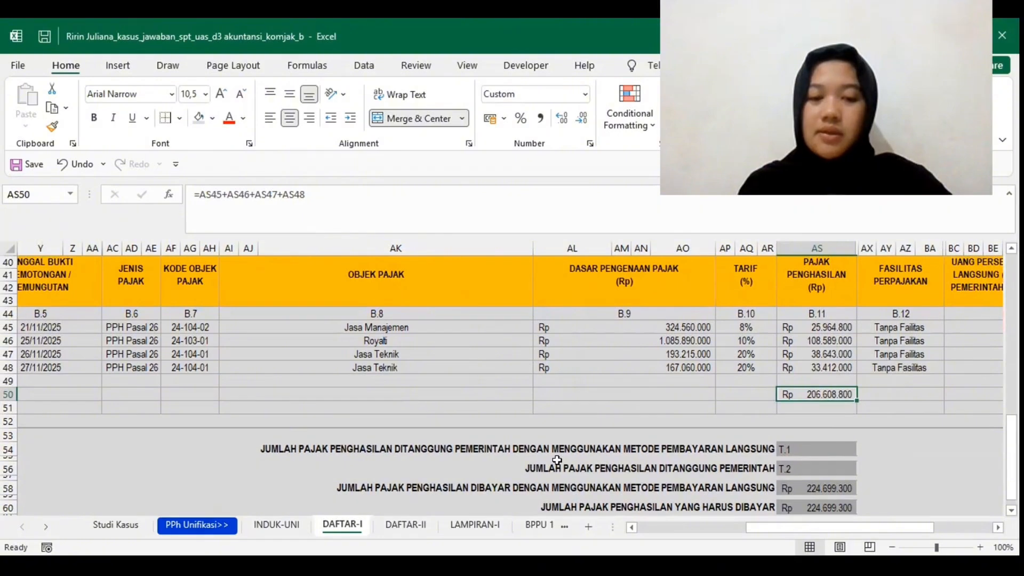
scroll(556, 459, down, 1)
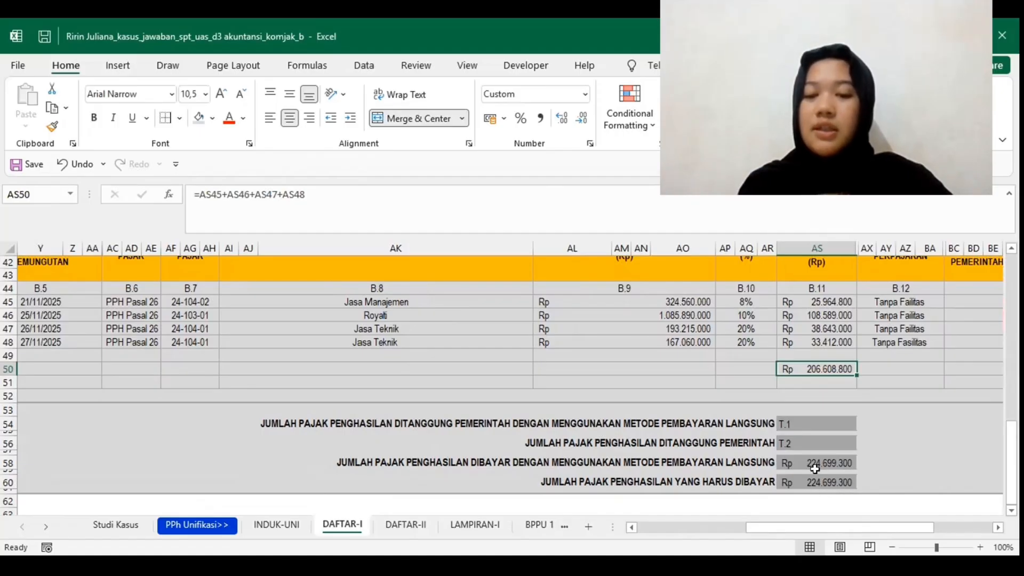
scroll(814, 470, up, 2)
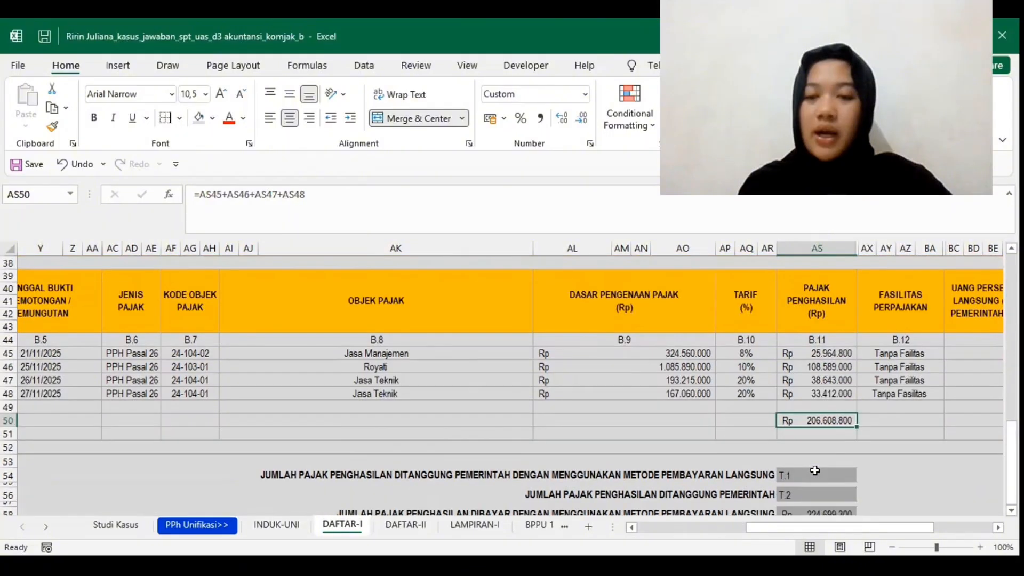
scroll(814, 469, up, 8)
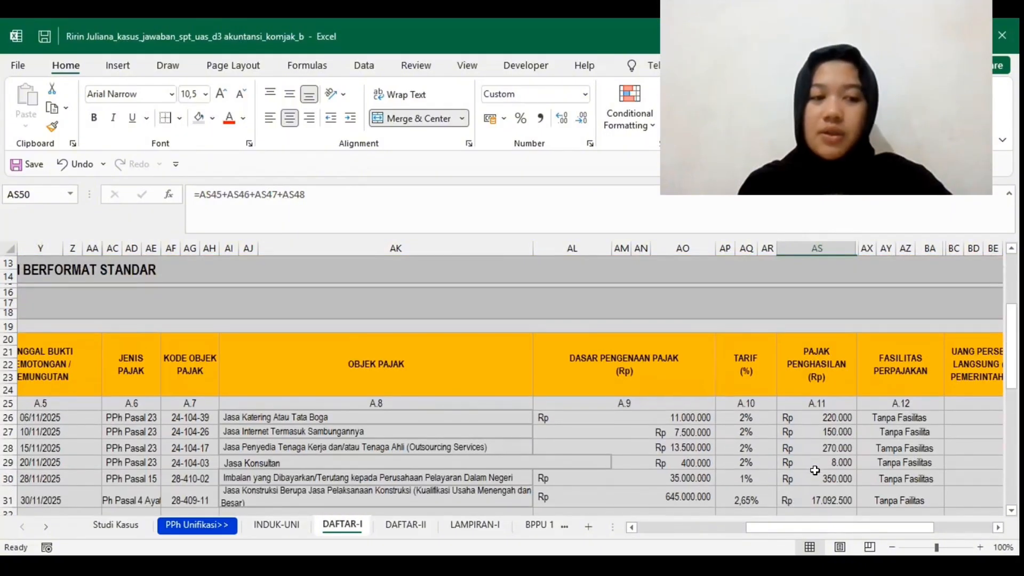
scroll(814, 470, up, 1)
scroll(815, 470, left, 5)
scroll(814, 470, down, 8)
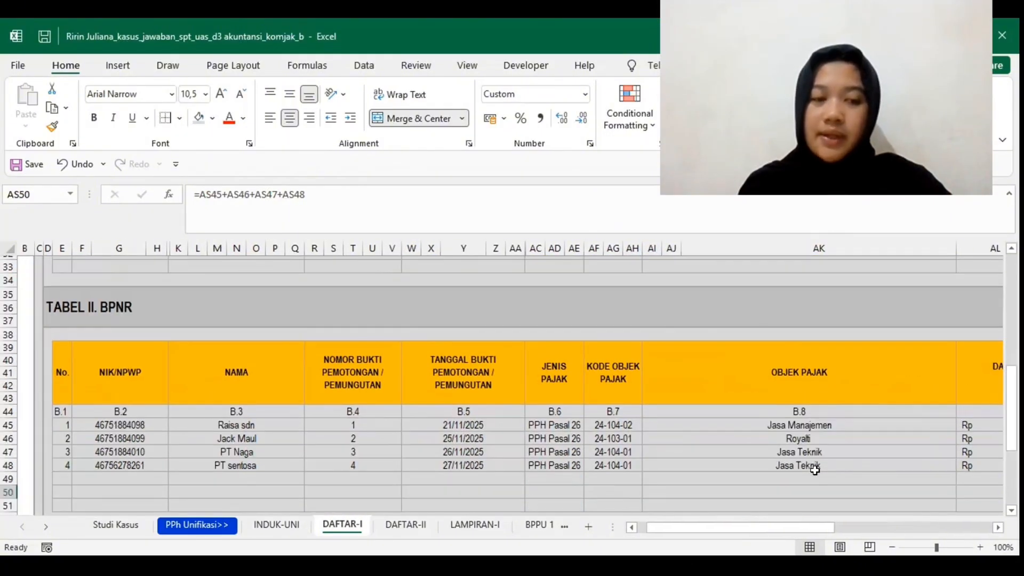
Step: Open the DAFTAR-II sheet and review its Masa Pajak and NPWP header and the start of Tabel I
click(405, 525)
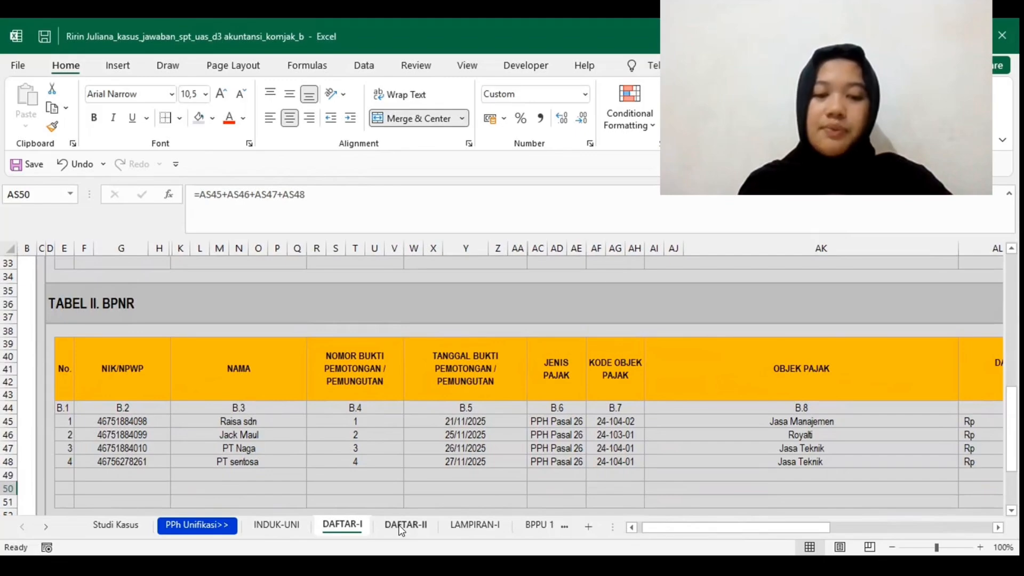
scroll(389, 457, up, 3)
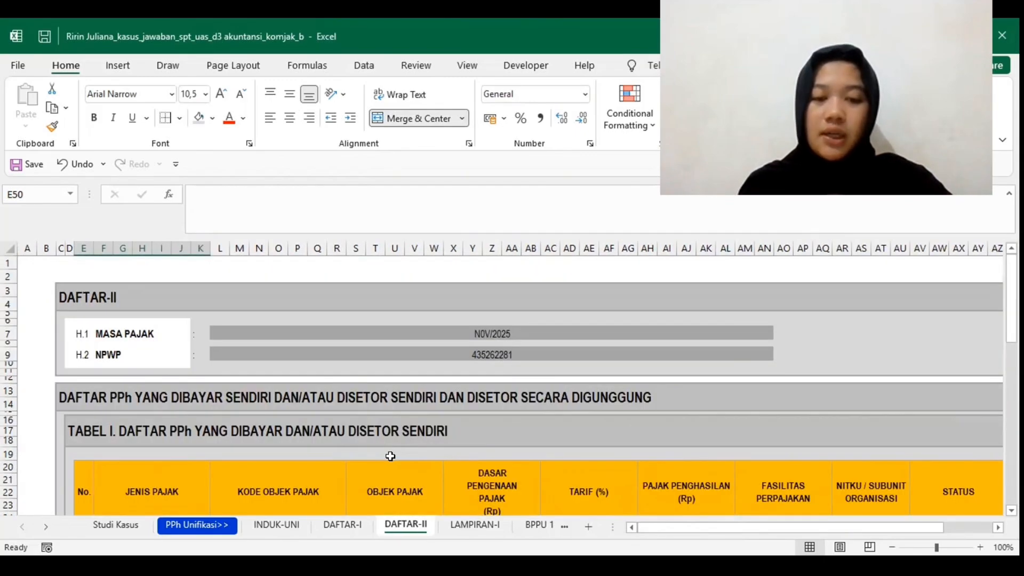
scroll(390, 455, down, 3)
scroll(389, 457, up, 3)
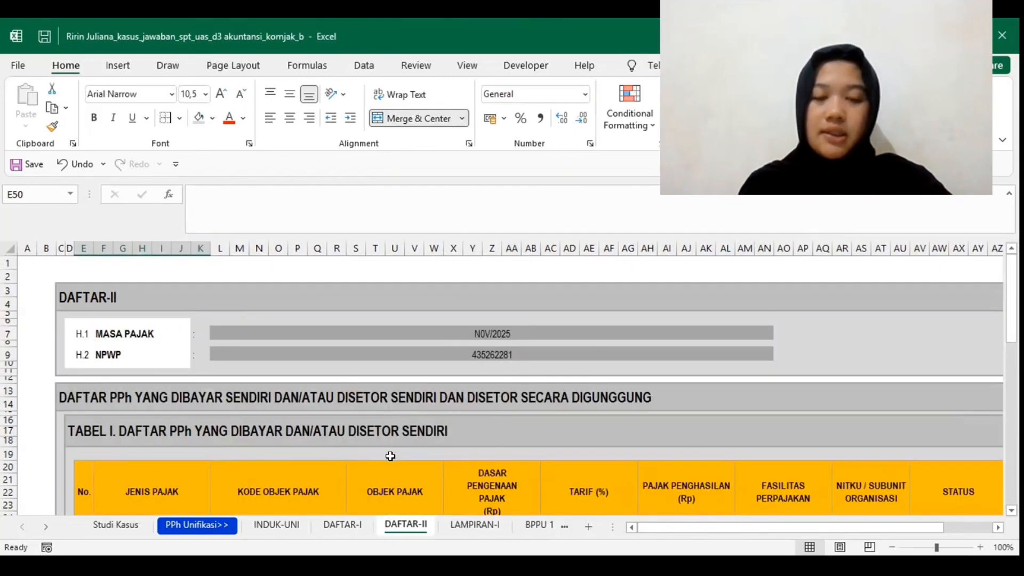
Step: Check the Masa Pajak and NPWP in the DAFTAR-II header and review the LAMPIRAN-I header and Tabel I
click(496, 339)
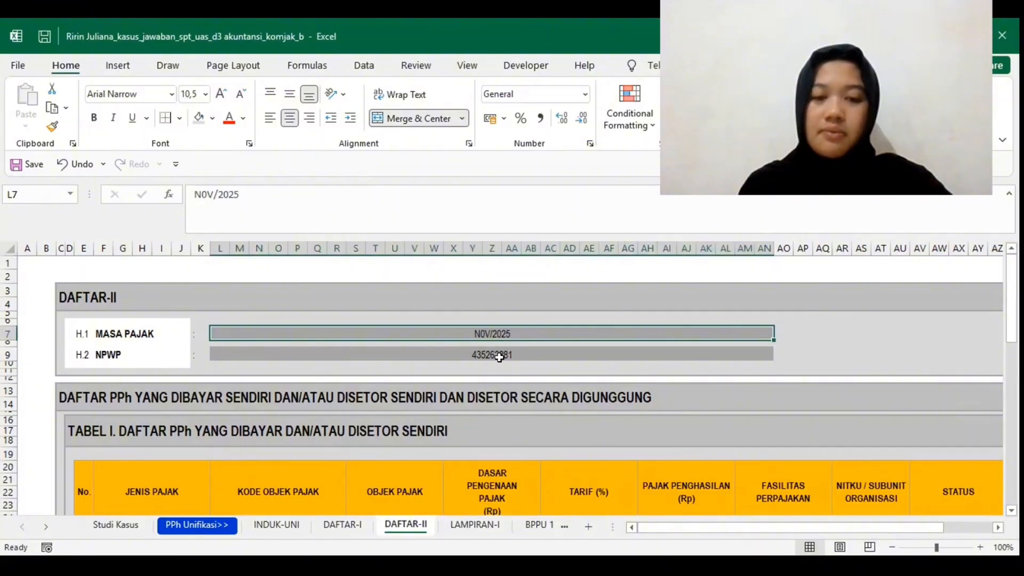
click(497, 355)
click(448, 530)
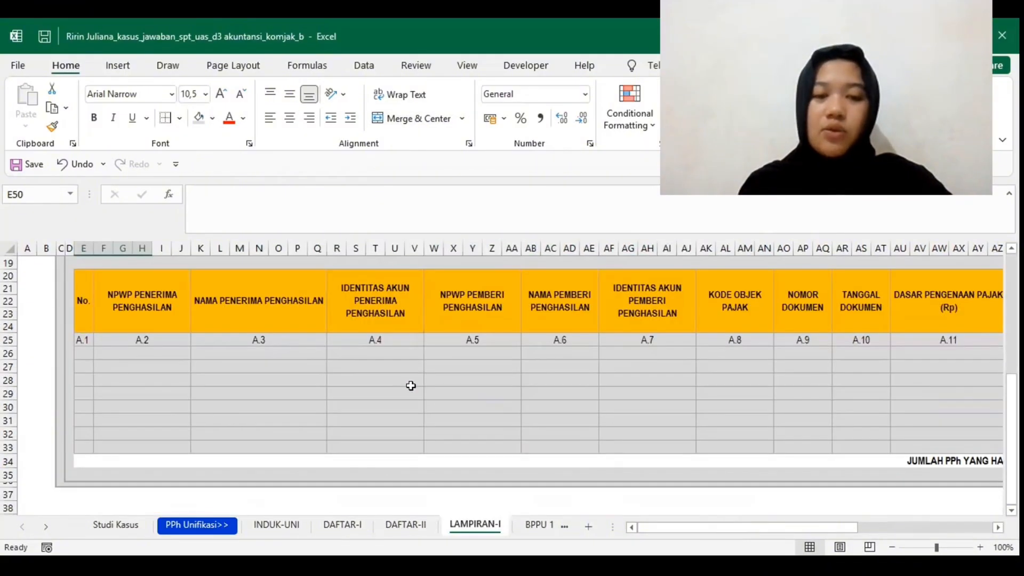
scroll(411, 386, up, 6)
scroll(411, 386, down, 4)
scroll(411, 390, up, 4)
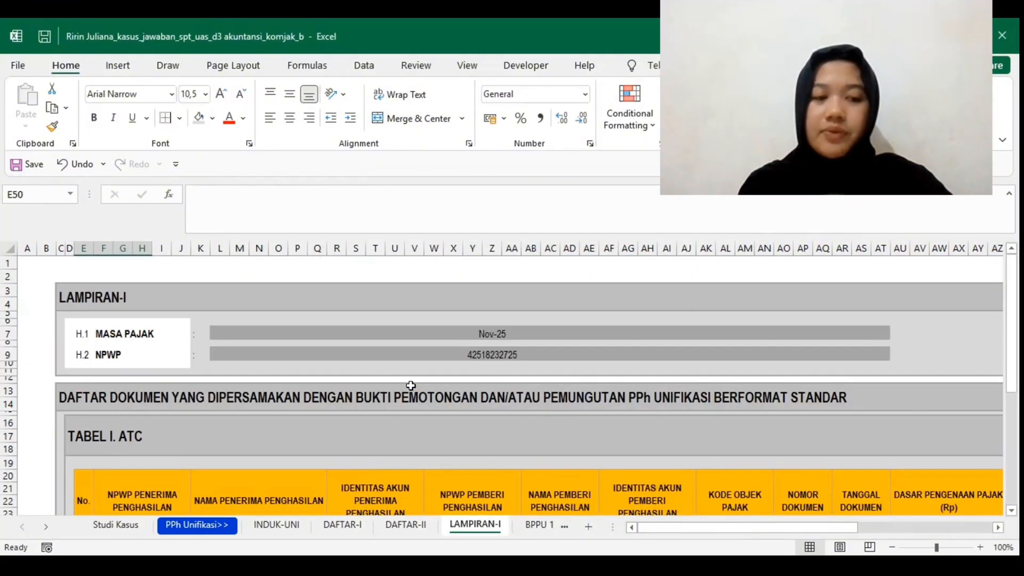
click(498, 337)
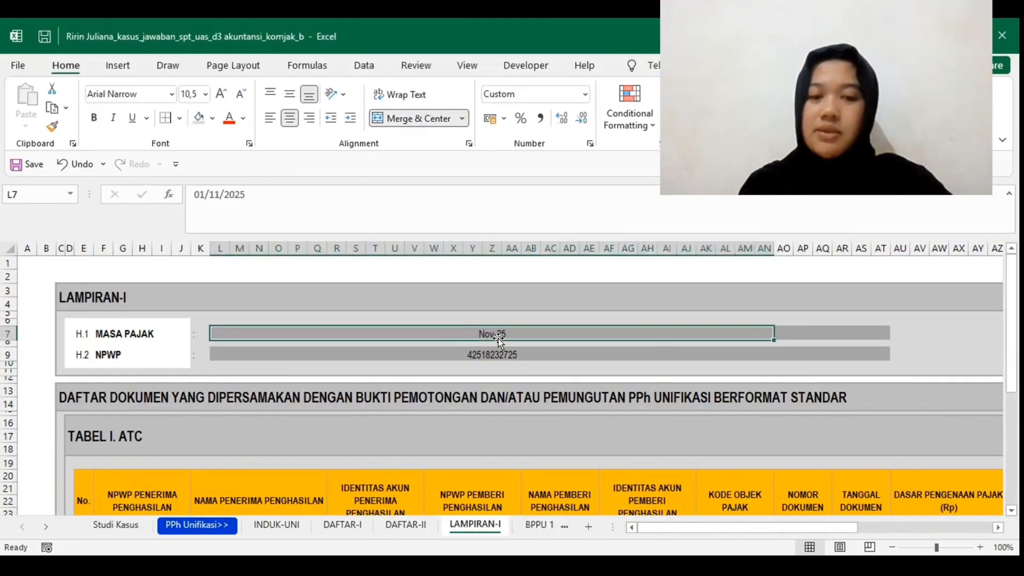
Step: Open the BPPU 1 slip and review its header, income recipient's identity, tax facility, PPh type and tax object row
click(537, 526)
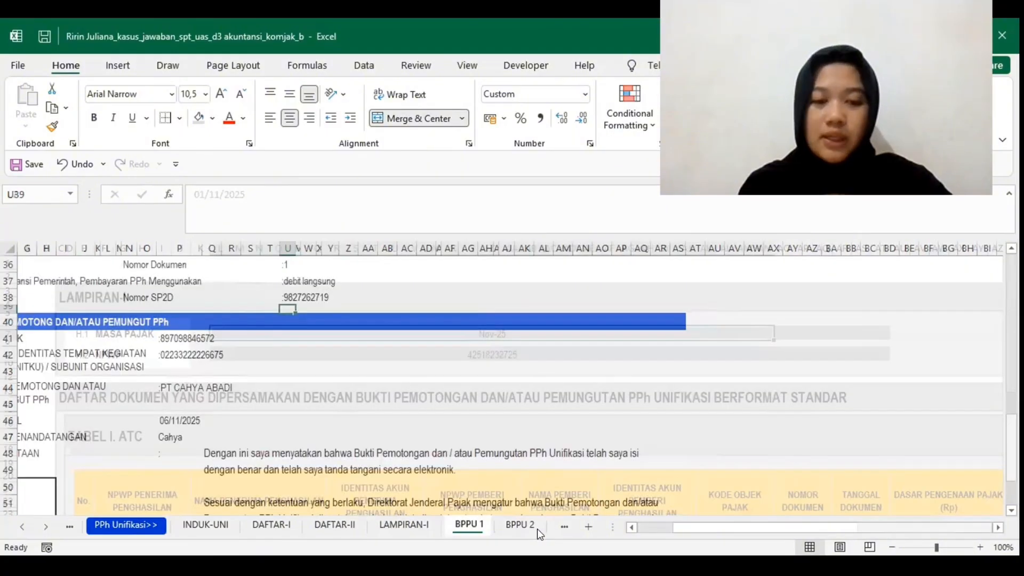
scroll(396, 398, left, 2)
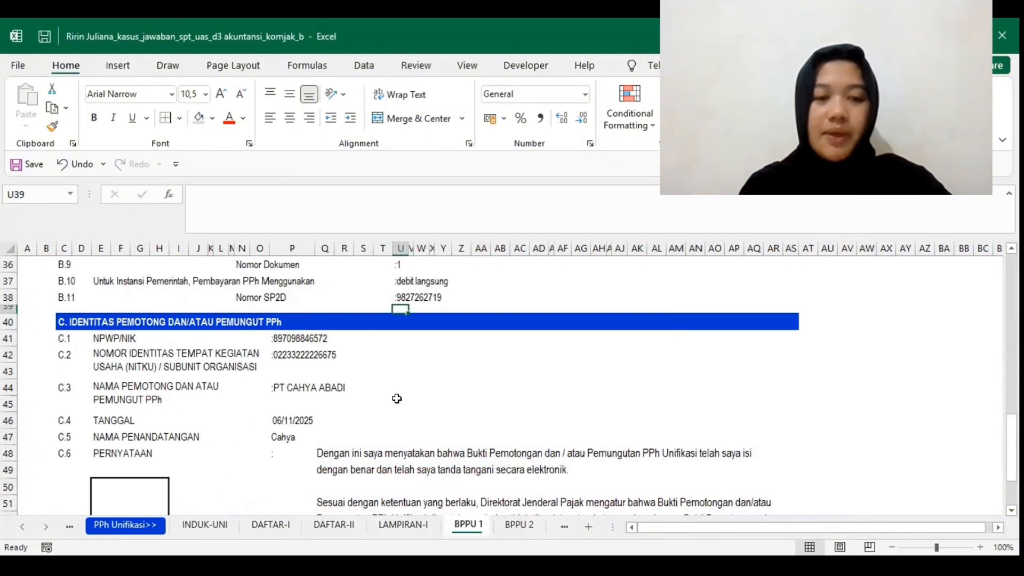
scroll(396, 399, up, 9)
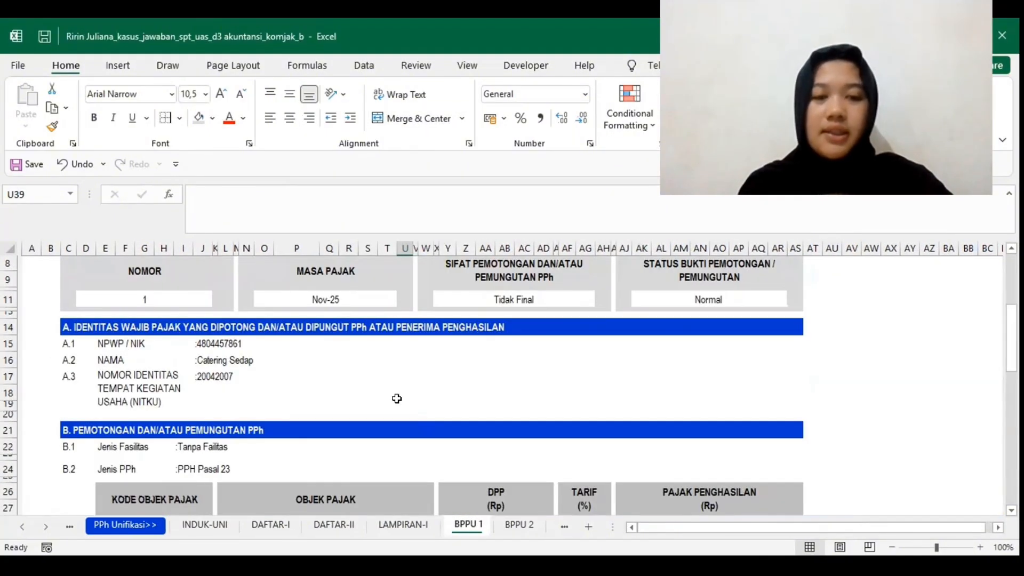
scroll(397, 398, up, 2)
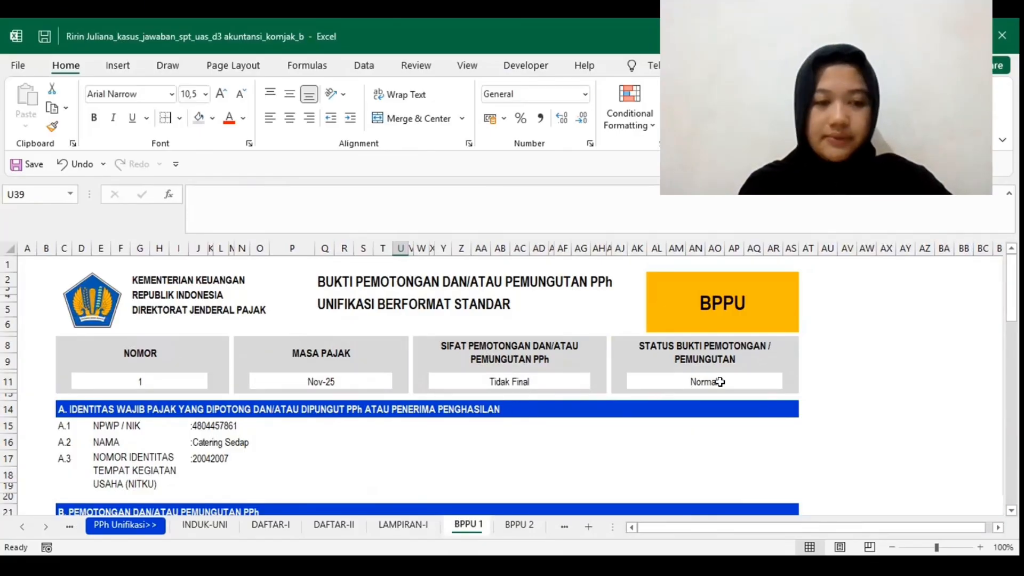
scroll(318, 443, down, 2)
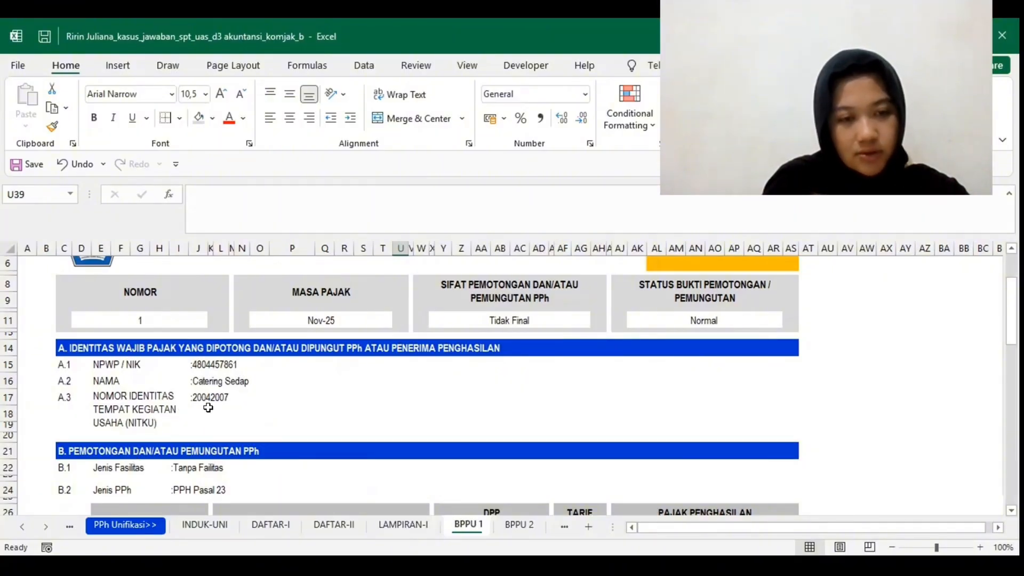
scroll(209, 407, down, 2)
scroll(209, 407, down, 1)
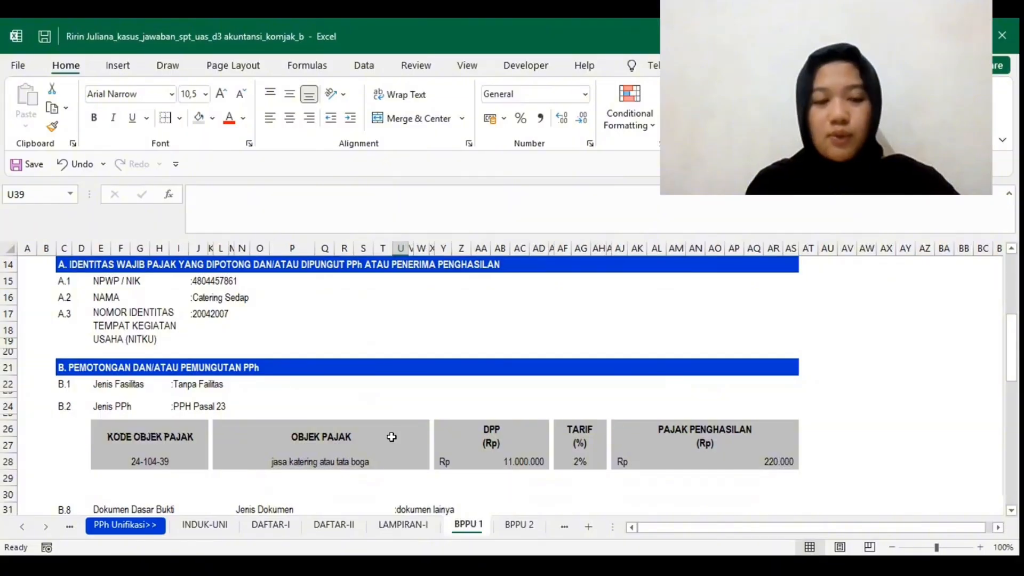
Step: Examine BPPU 1's supporting document details in B.8 to B.11 and the withholder's identity in section C
scroll(391, 436, down, 2)
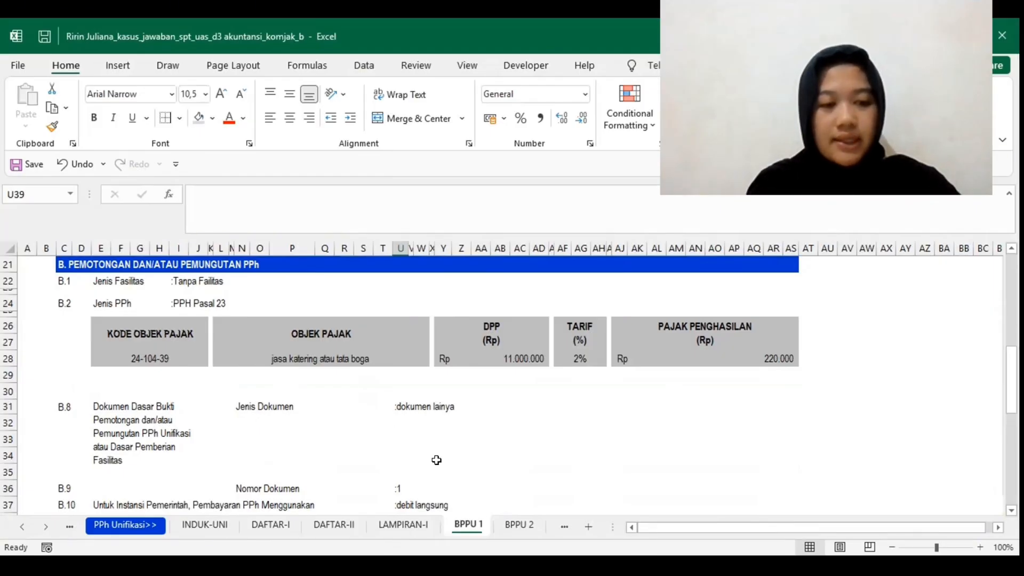
scroll(163, 438, down, 1)
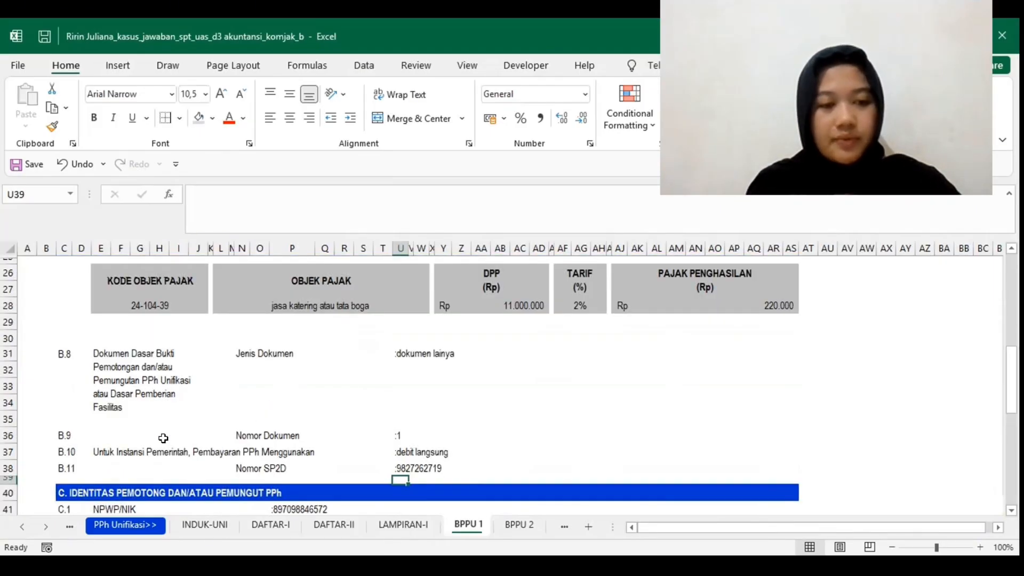
scroll(164, 438, down, 1)
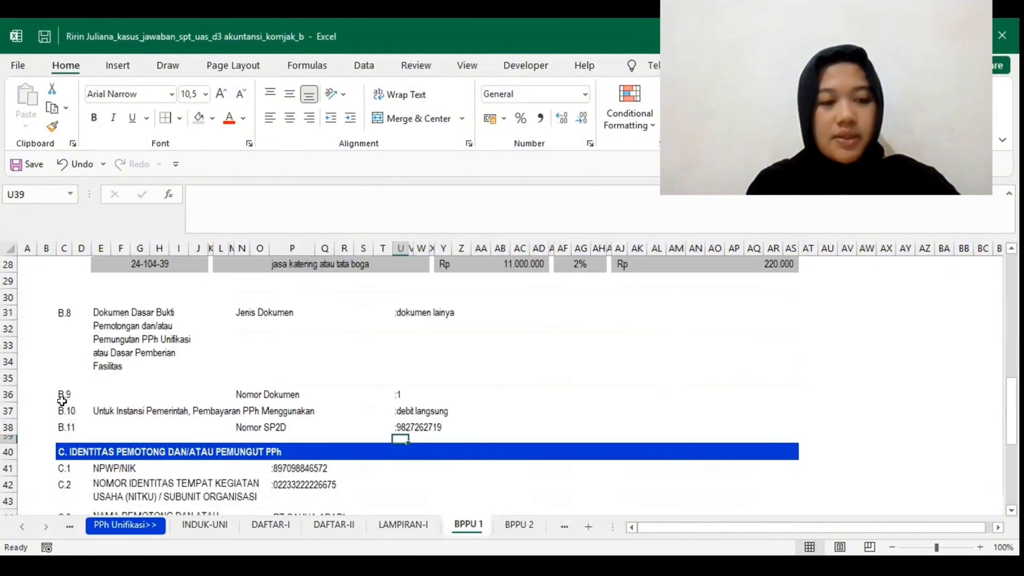
scroll(80, 342, up, 1)
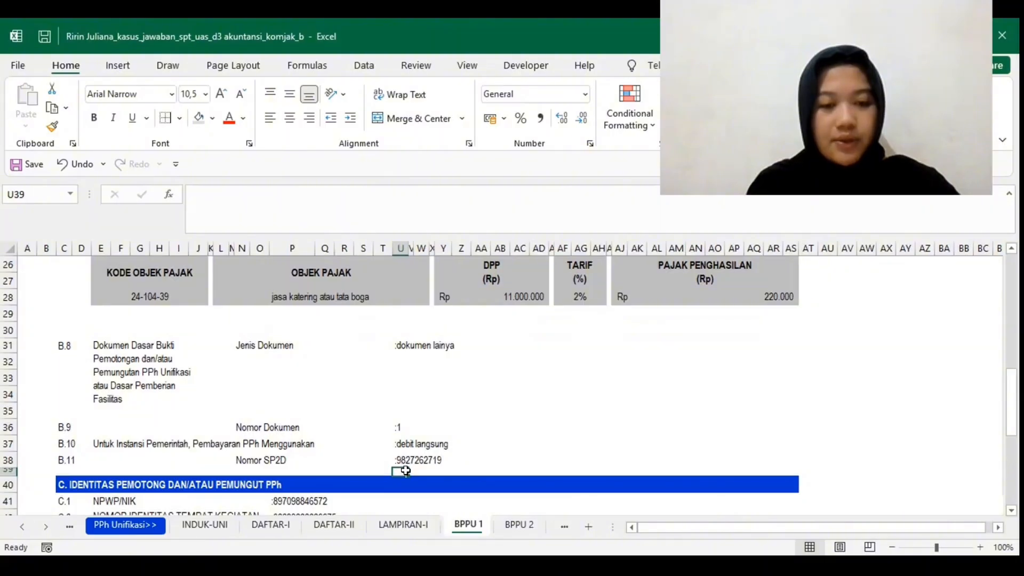
scroll(437, 468, down, 3)
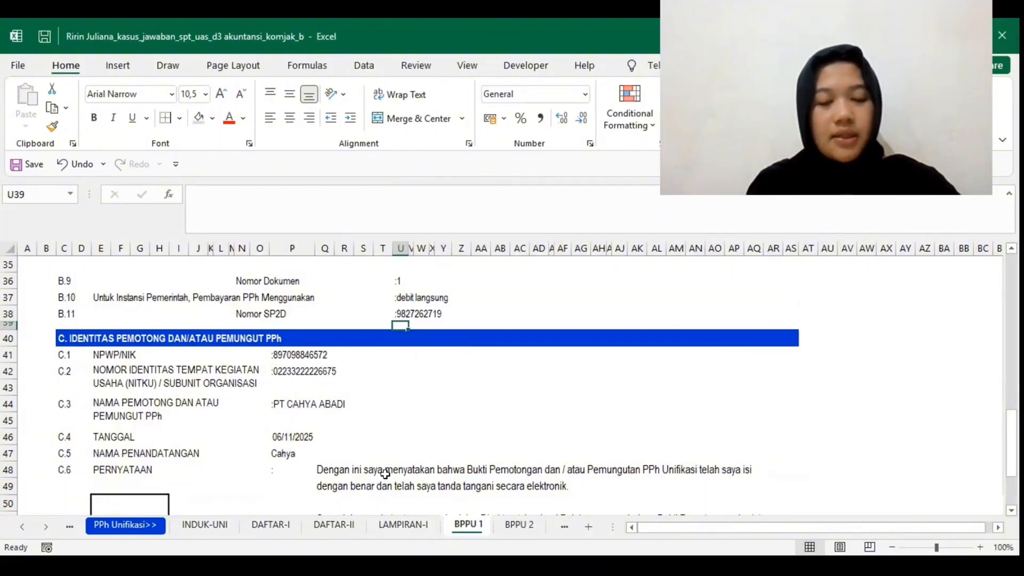
scroll(385, 473, down, 3)
Step: Open the BPPU 2 slip and review its header, income recipient's identity, tax facility, PPh type and tax object row
click(523, 532)
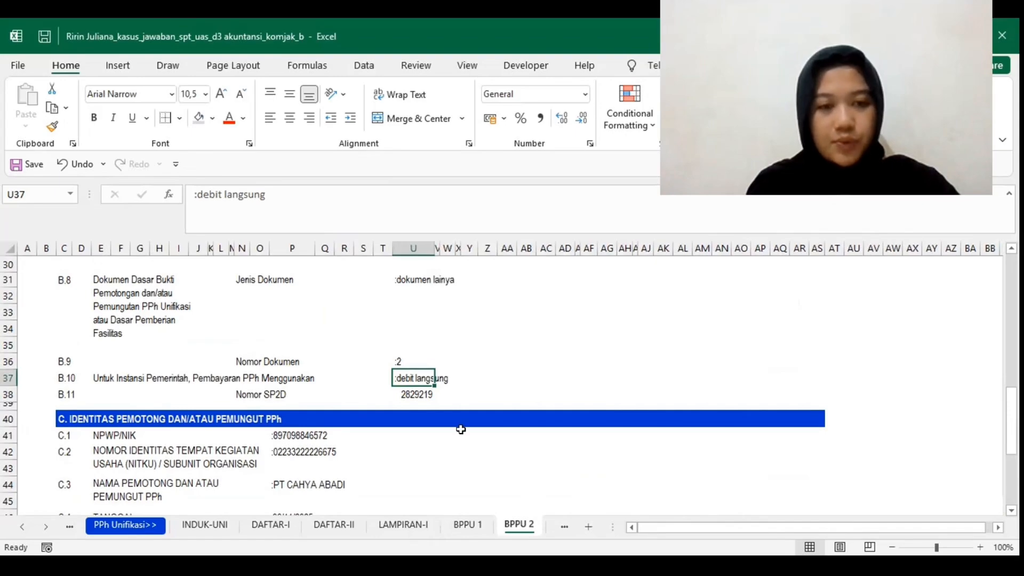
scroll(460, 429, up, 3)
scroll(461, 429, up, 7)
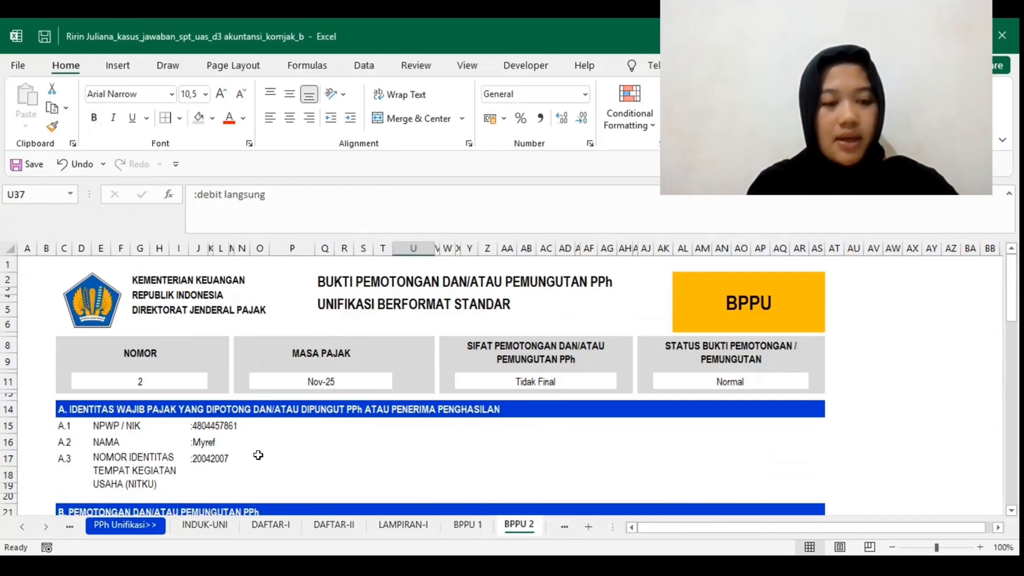
scroll(258, 455, down, 3)
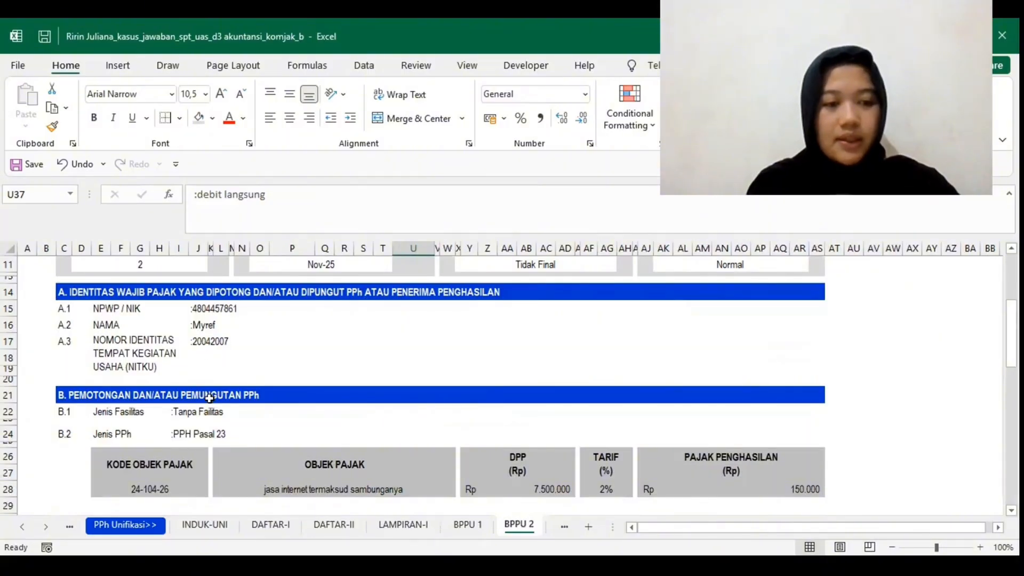
scroll(209, 398, down, 1)
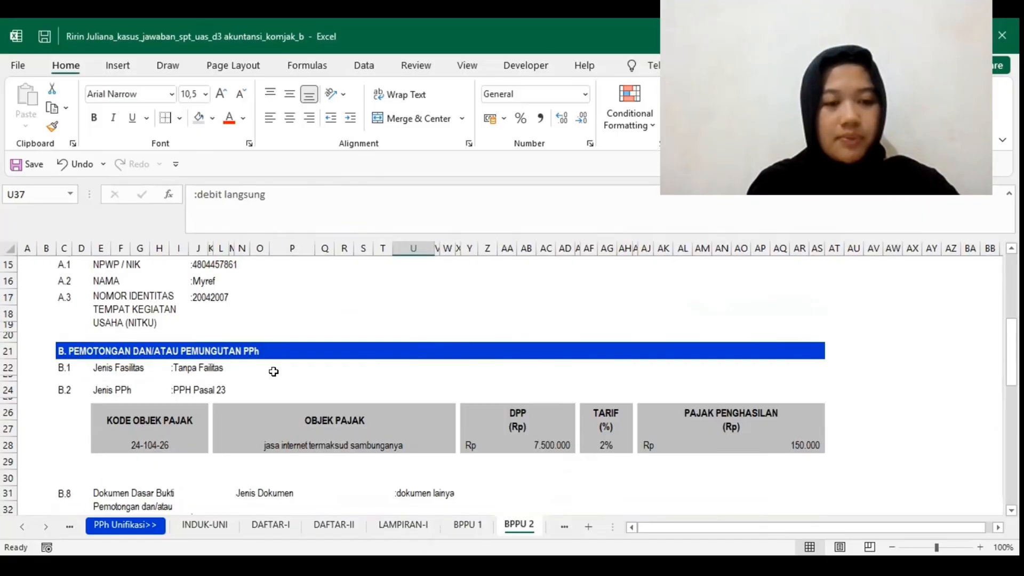
Step: Examine BPPU 2's supporting document details in B.8 to B.11 and the withholder's identity in section C
scroll(273, 372, down, 2)
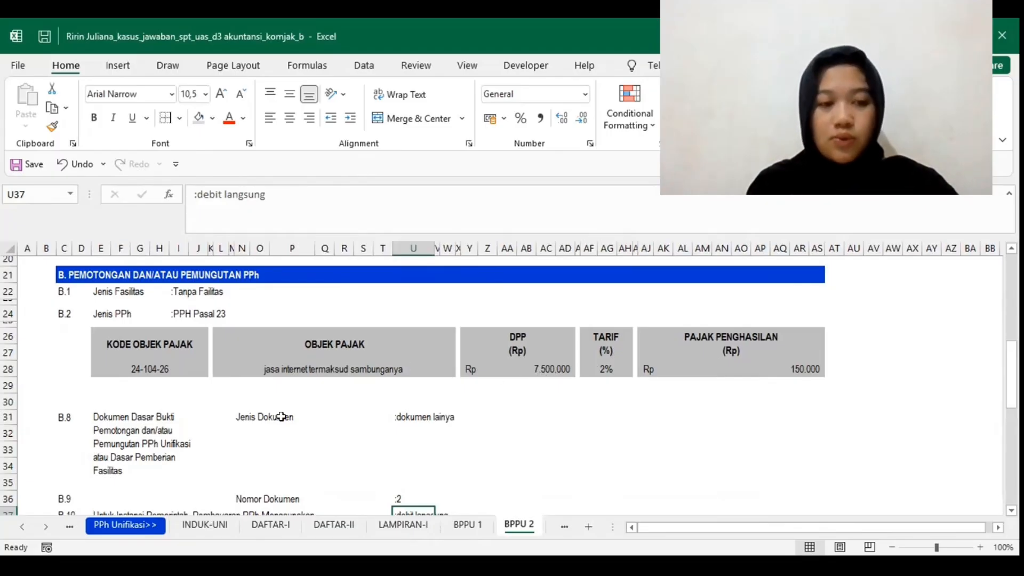
scroll(280, 414, down, 3)
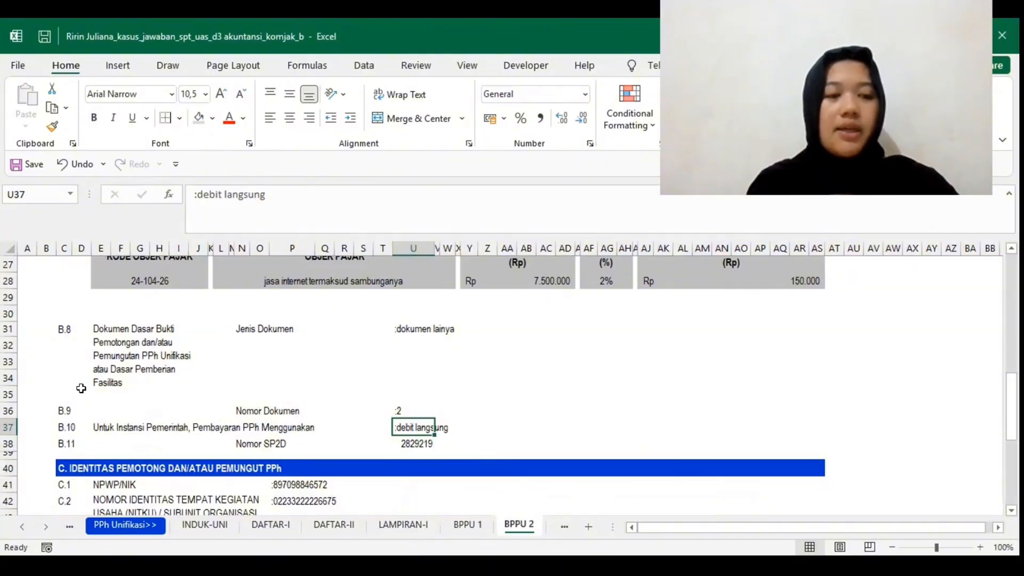
scroll(416, 459, down, 3)
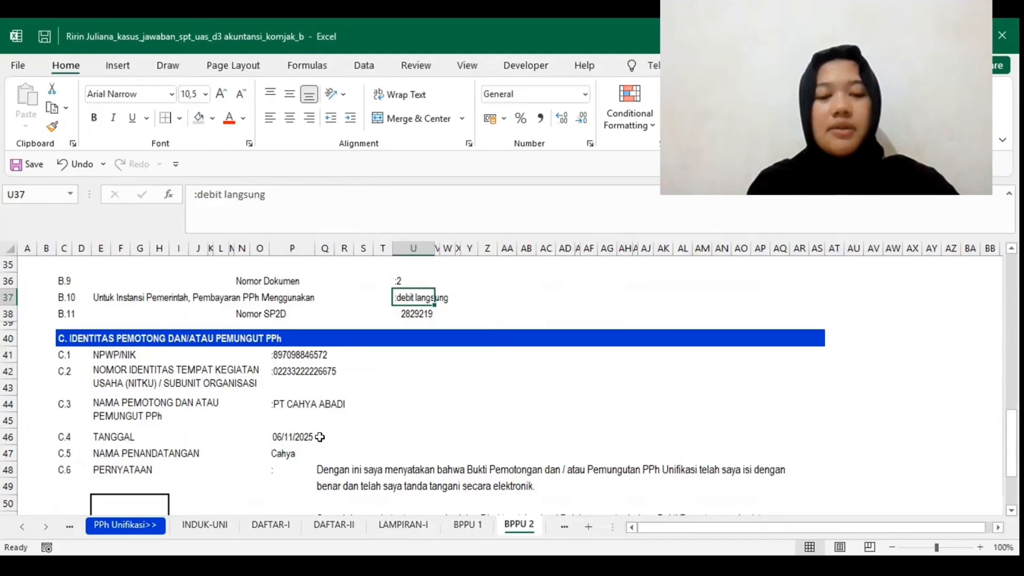
scroll(413, 377, down, 1)
Step: Open the BPPU 3 slip and review its header, income recipient's identity, tax facility, PPh type and tax object row
click(564, 527)
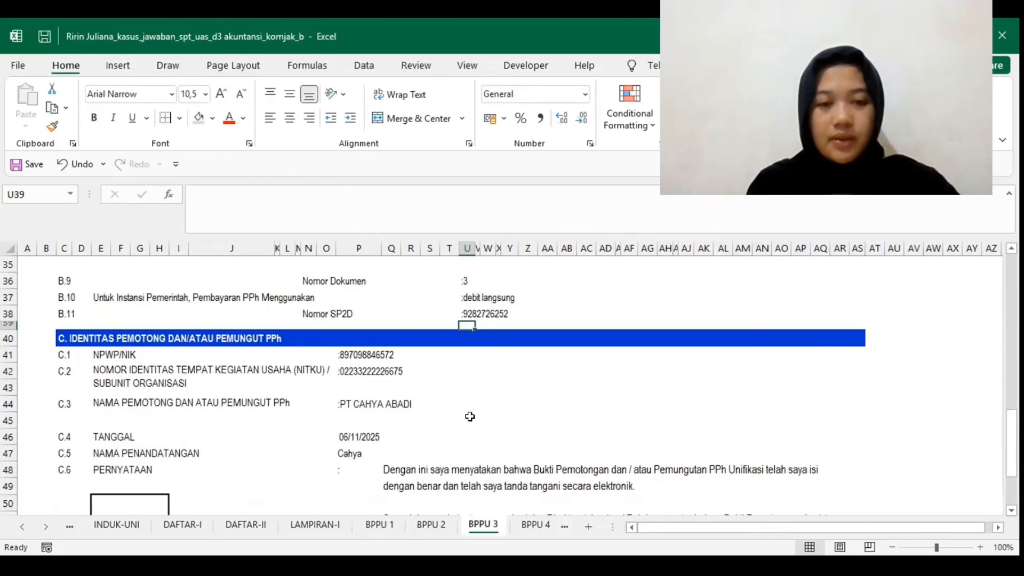
scroll(469, 417, up, 4)
scroll(469, 417, up, 8)
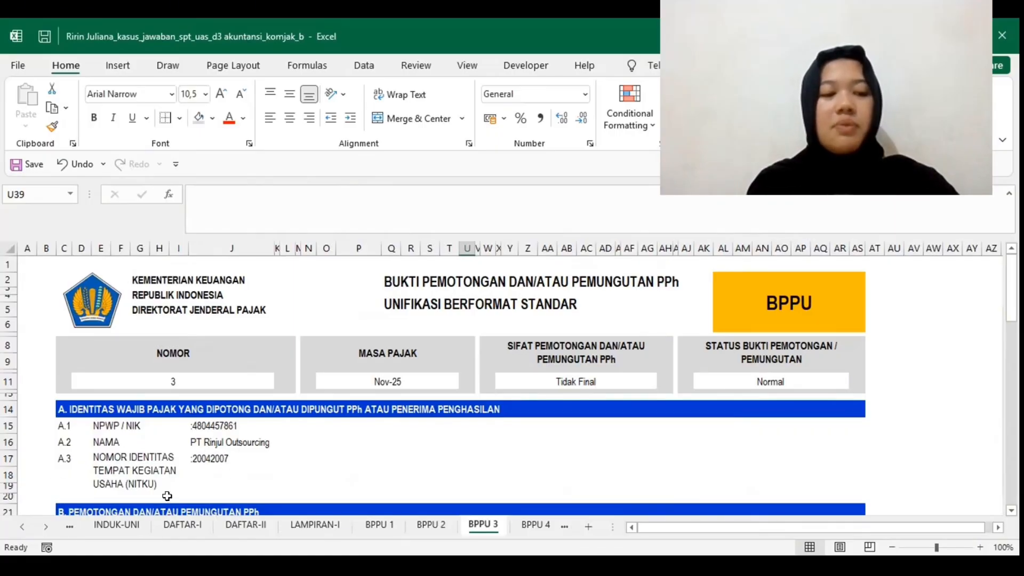
scroll(167, 495, down, 3)
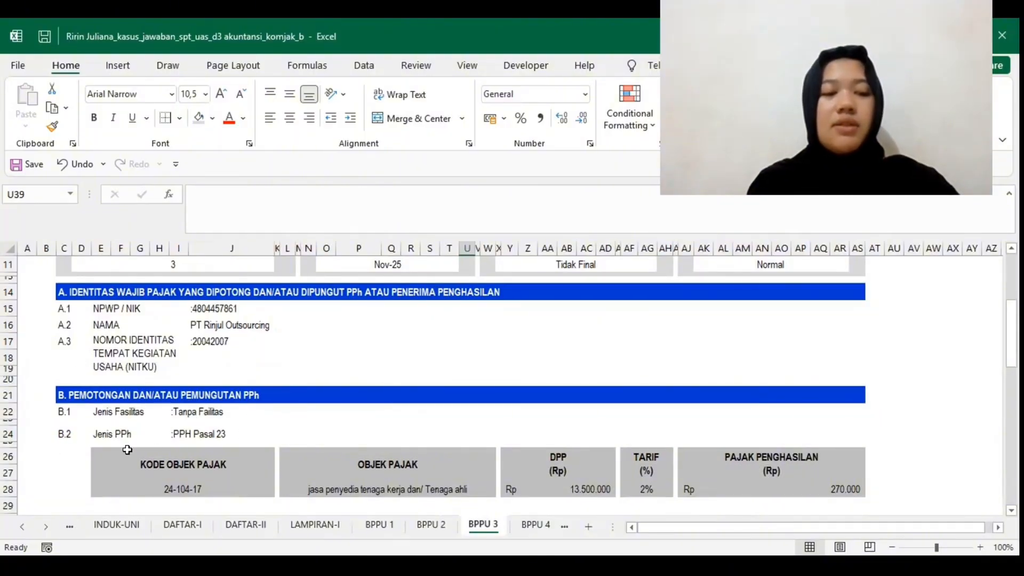
scroll(226, 441, down, 2)
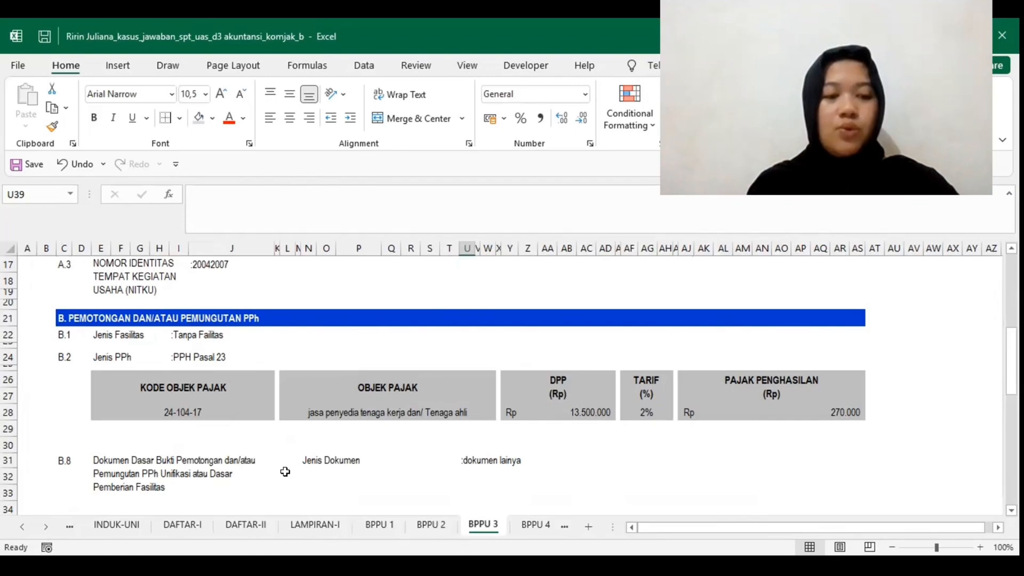
Step: Examine BPPU 3's supporting document details in B.8 to B.11 and the withholder's identity in section C
scroll(187, 352, down, 2)
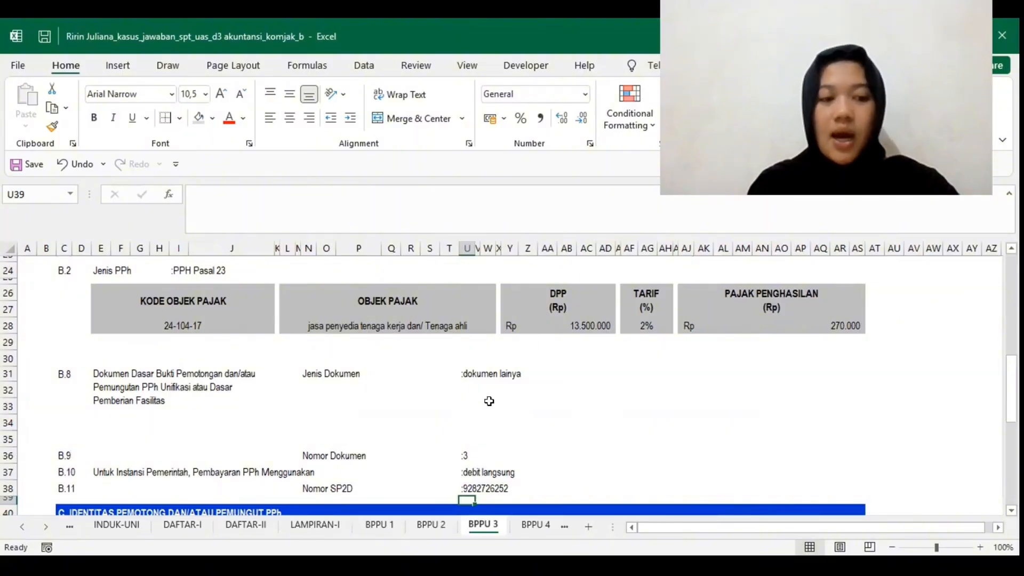
scroll(498, 366, down, 1)
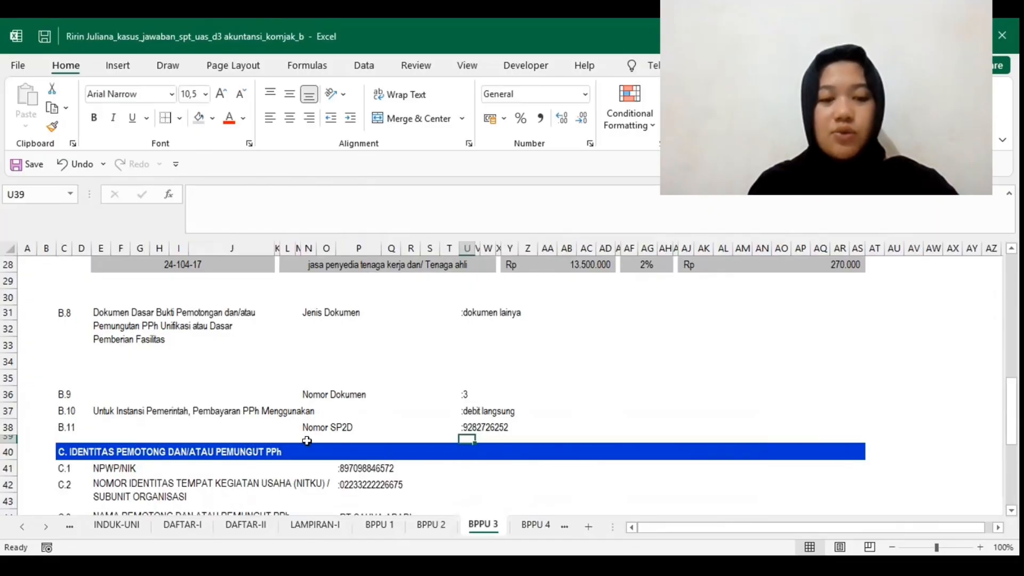
scroll(305, 440, down, 1)
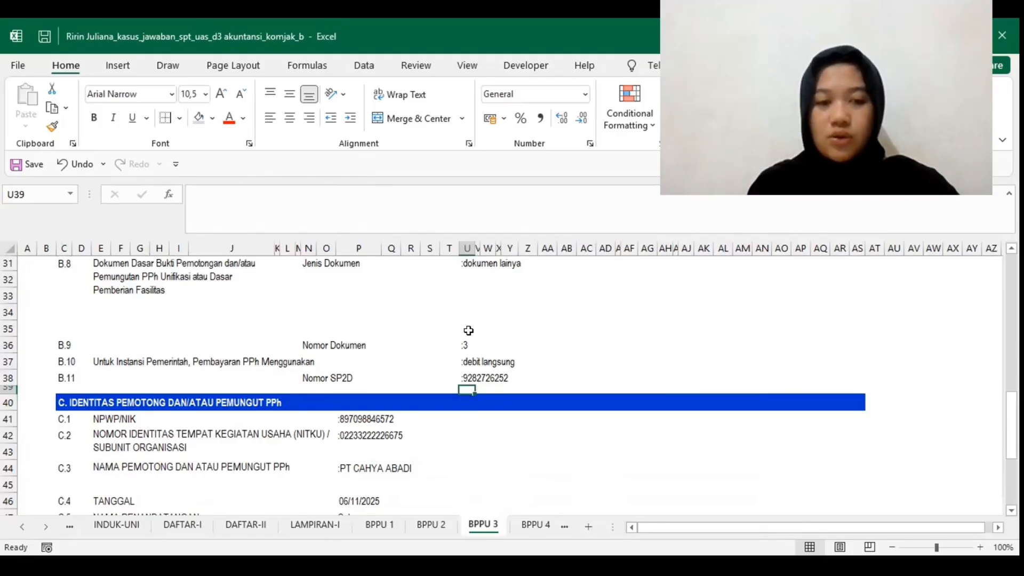
scroll(468, 330, down, 1)
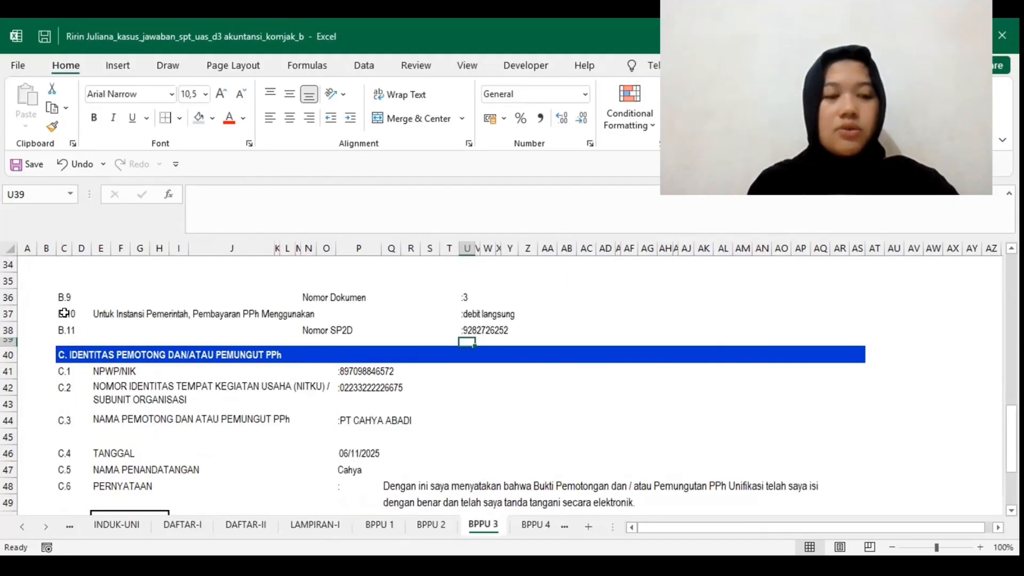
scroll(57, 322, down, 1)
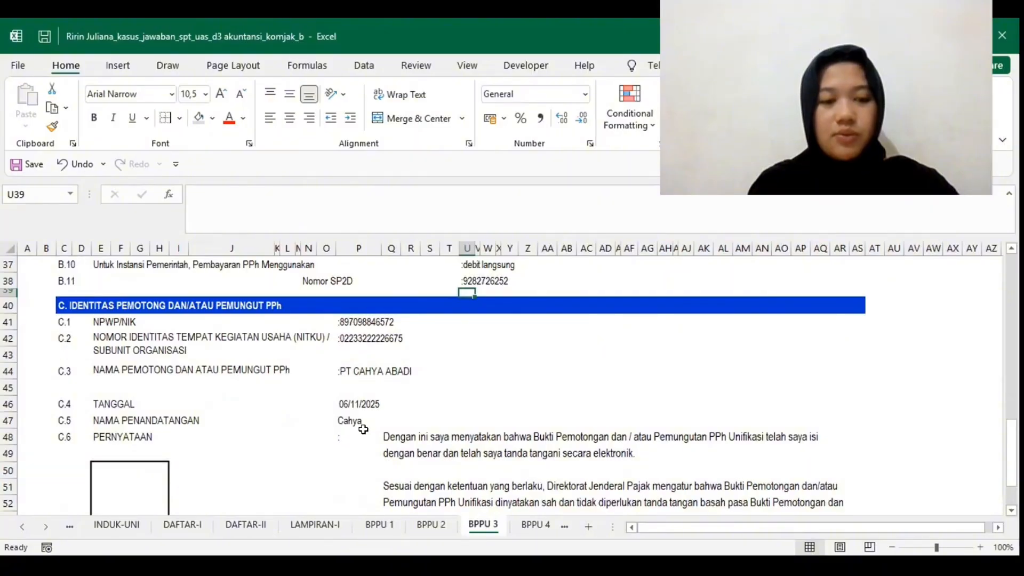
Step: Open the BPPU 4 slip and review its header, income recipient's identity, tax facility, PPh type and tax object row
click(537, 525)
scroll(364, 405, up, 5)
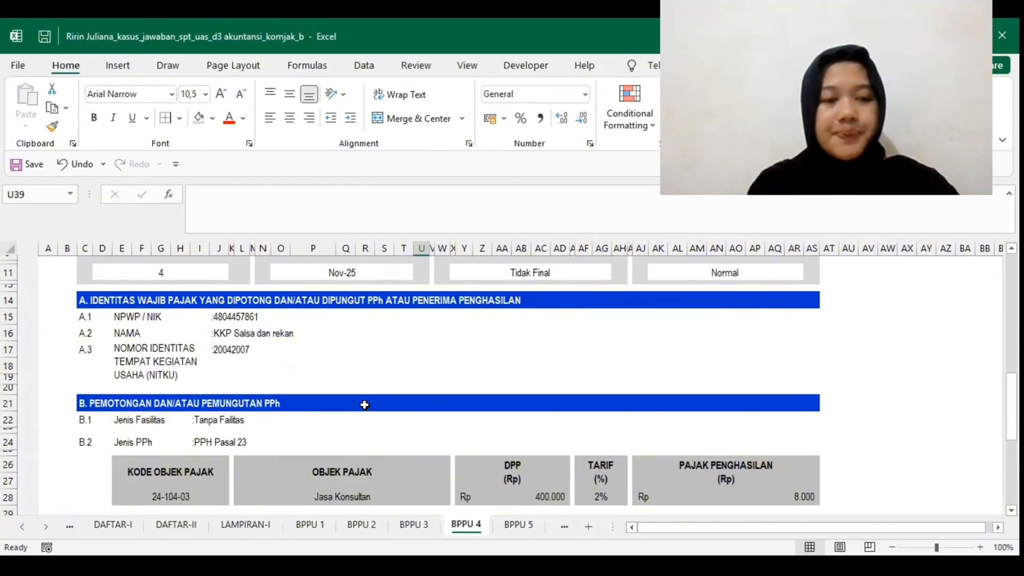
scroll(365, 405, up, 3)
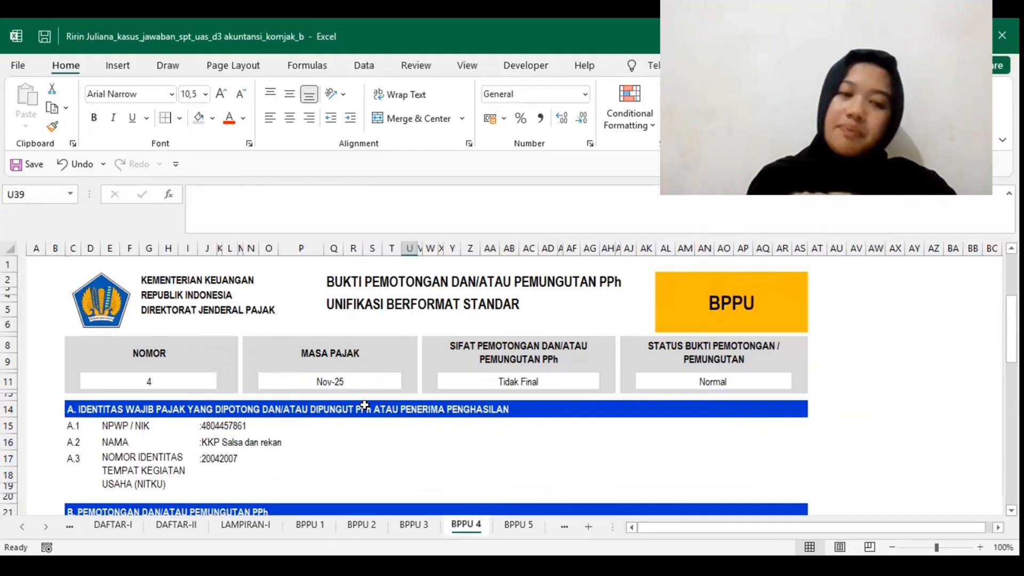
scroll(364, 406, right, 1)
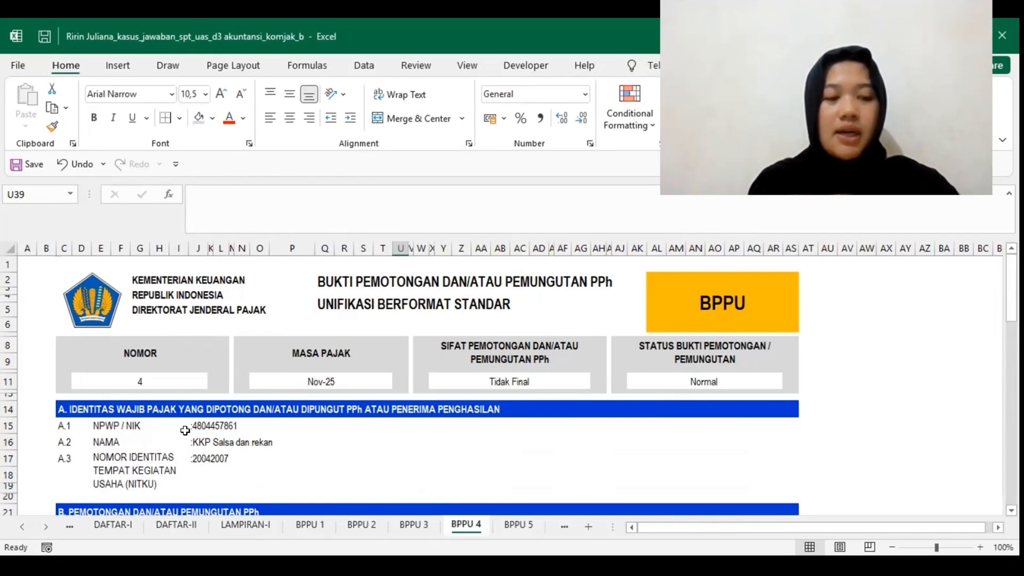
click(107, 444)
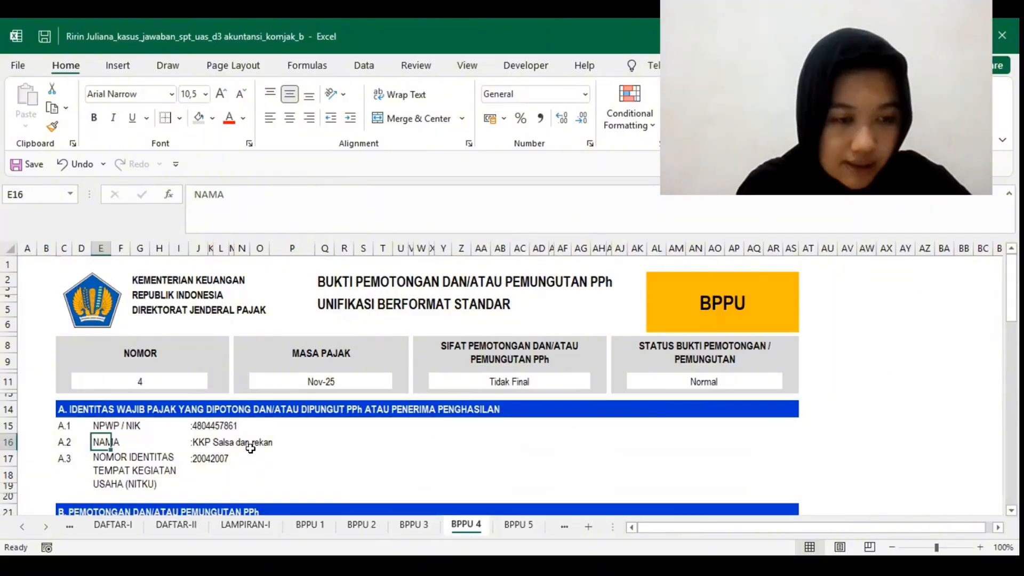
scroll(250, 448, down, 3)
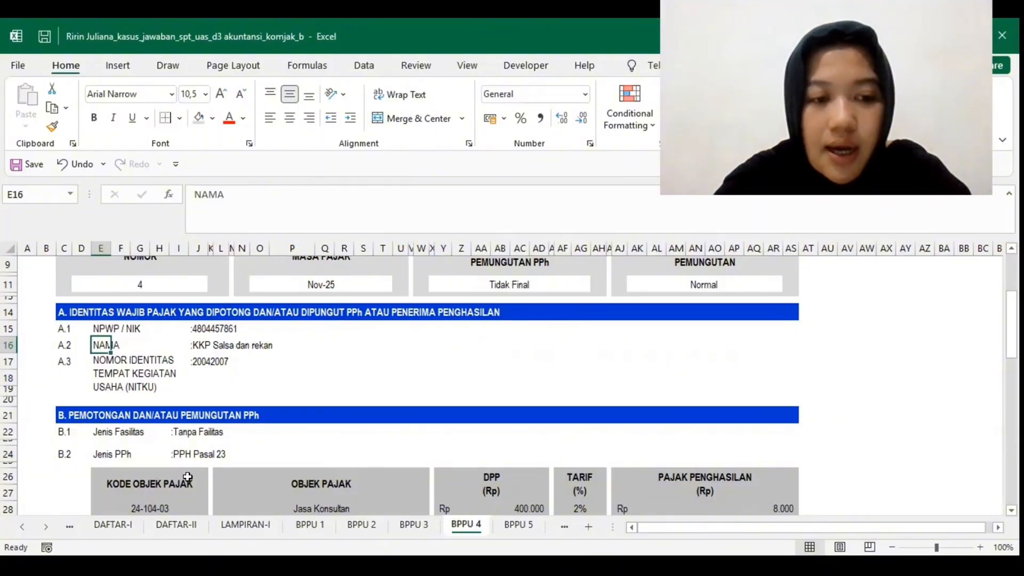
scroll(192, 472, down, 2)
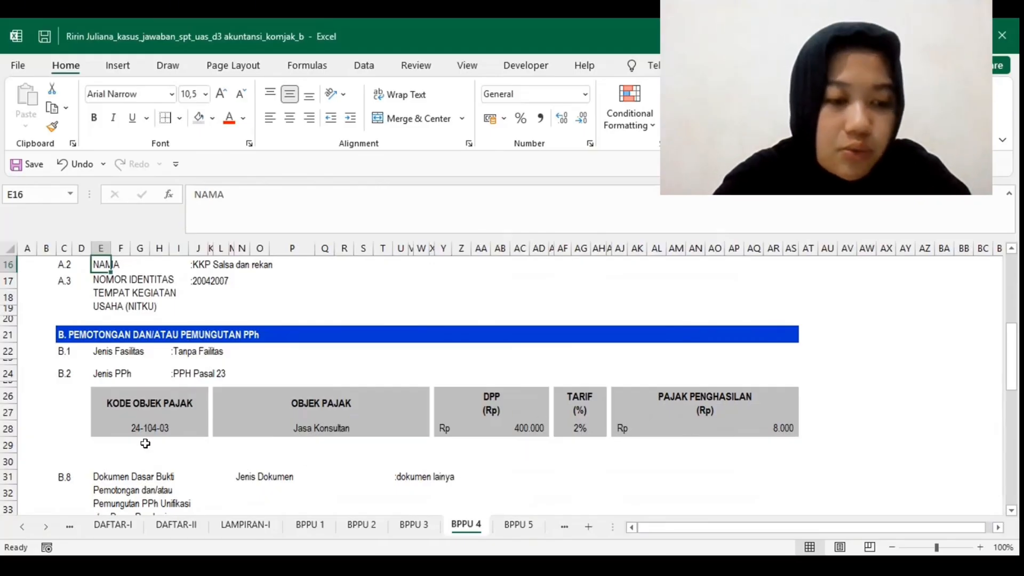
Step: Examine BPPU 4's supporting document details in B.8 to B.11 and the withholder's identity in section C
scroll(145, 444, down, 3)
scroll(145, 443, down, 1)
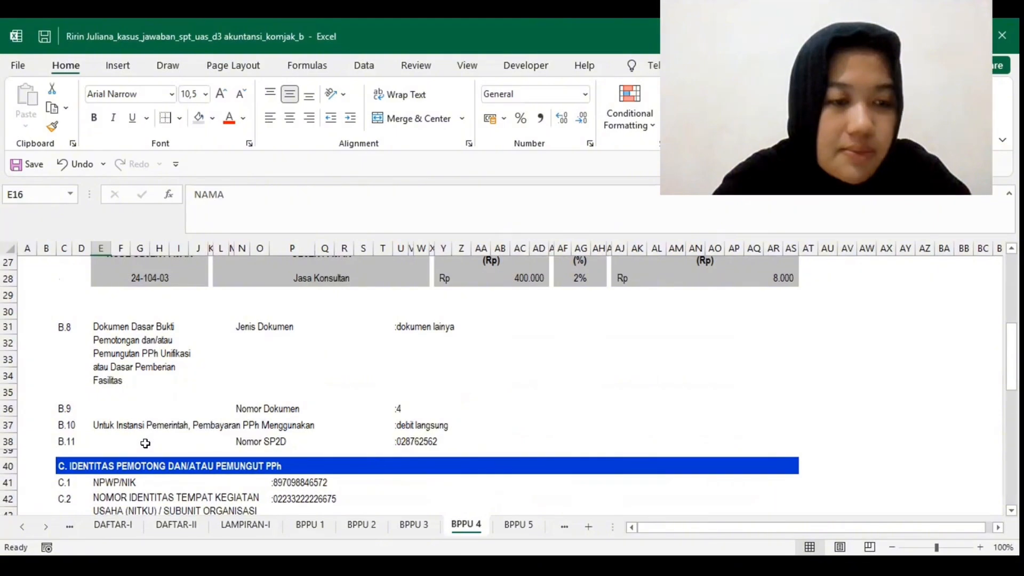
scroll(304, 375, up, 1)
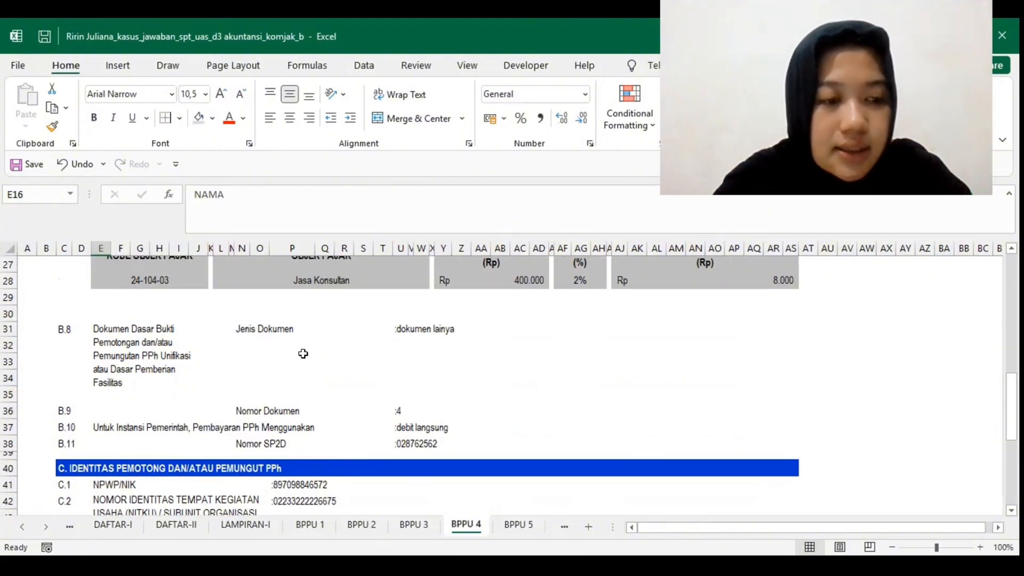
scroll(302, 354, down, 1)
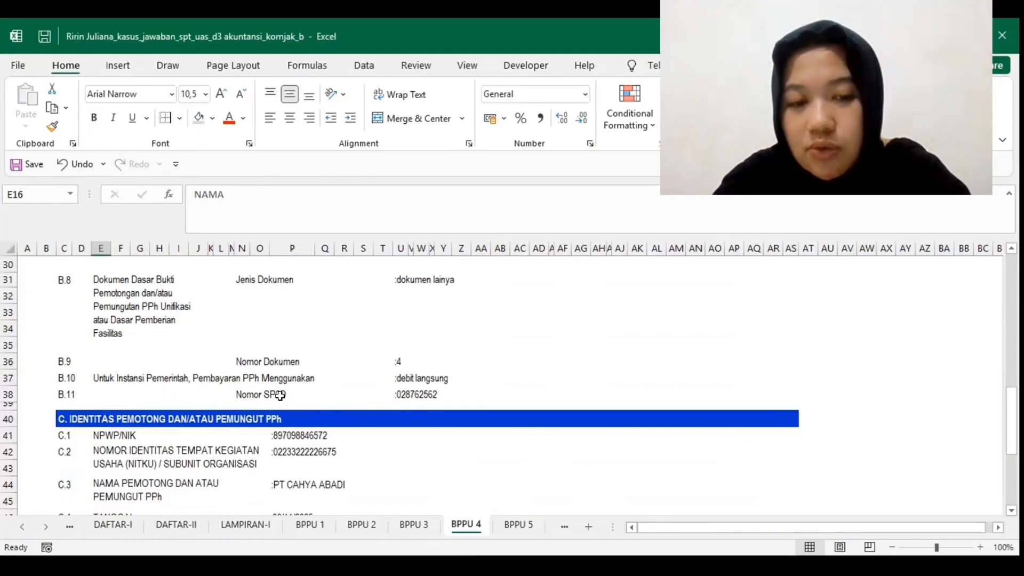
scroll(280, 395, down, 1)
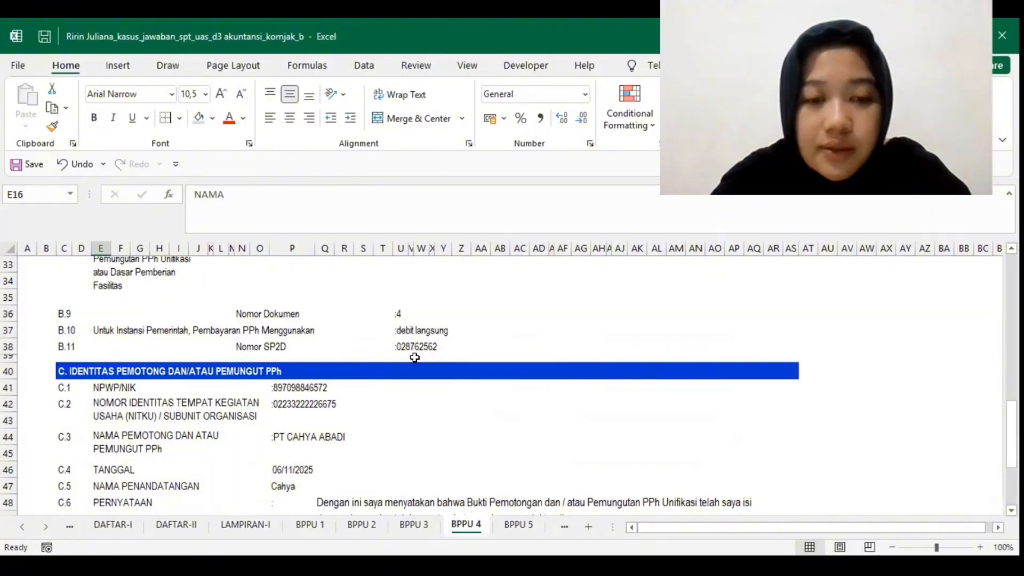
scroll(414, 358, down, 1)
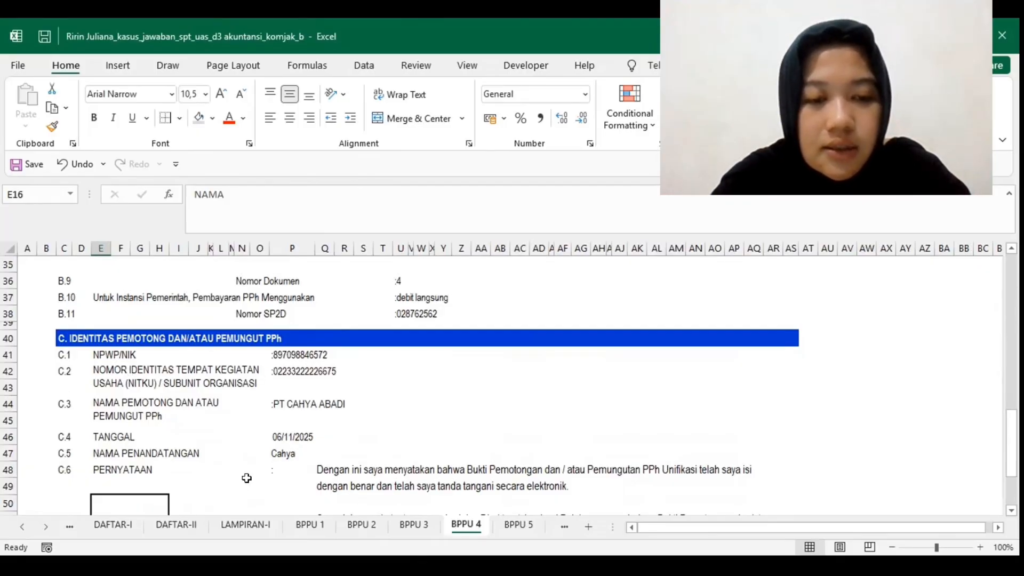
scroll(247, 478, down, 2)
scroll(245, 478, up, 10)
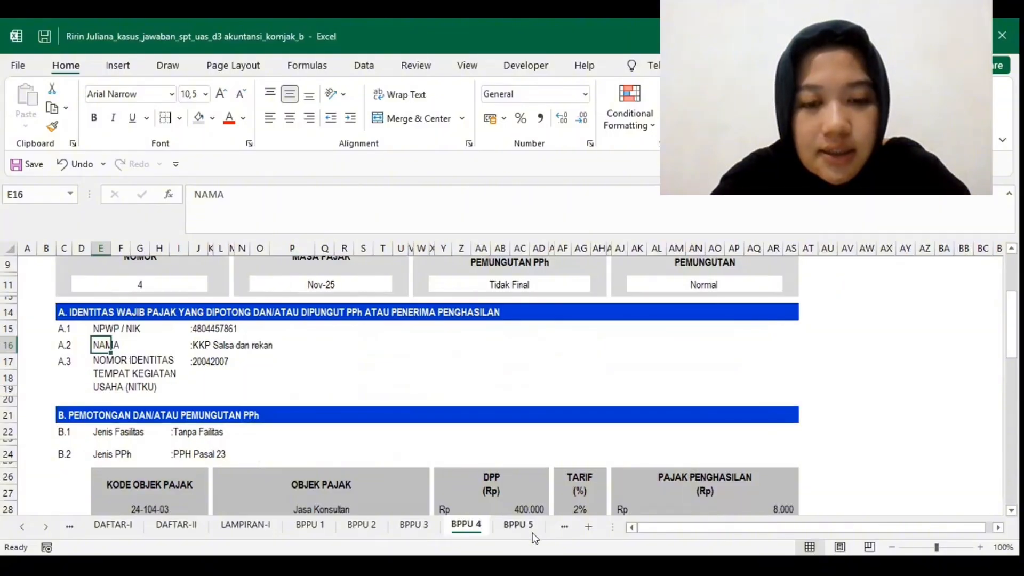
Step: Open the BPPU 5 slip and review its header, recipient identity, PPh type and the full tax object description in row 28
click(509, 524)
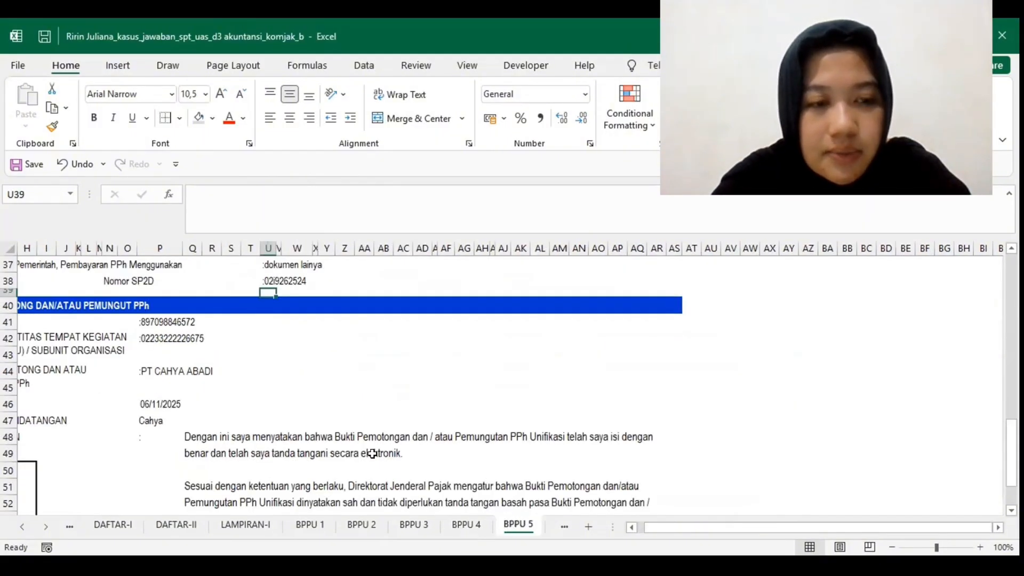
scroll(373, 453, up, 6)
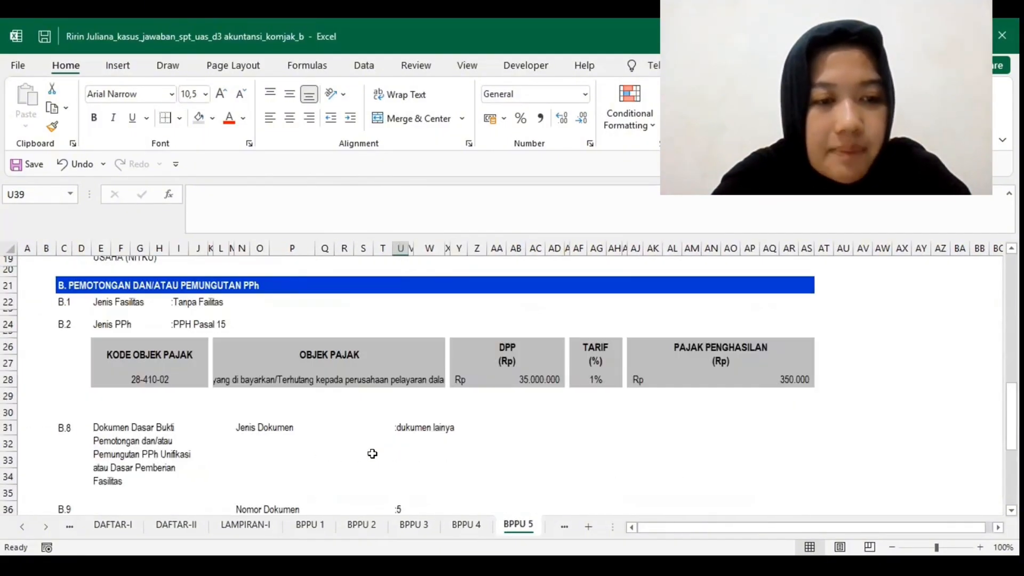
scroll(178, 357, up, 6)
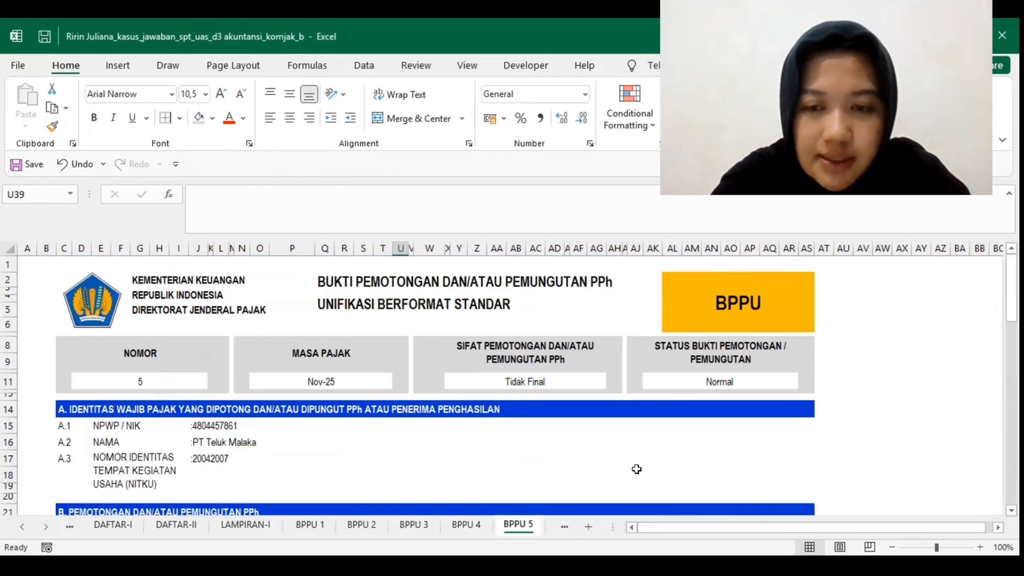
scroll(266, 269, down, 5)
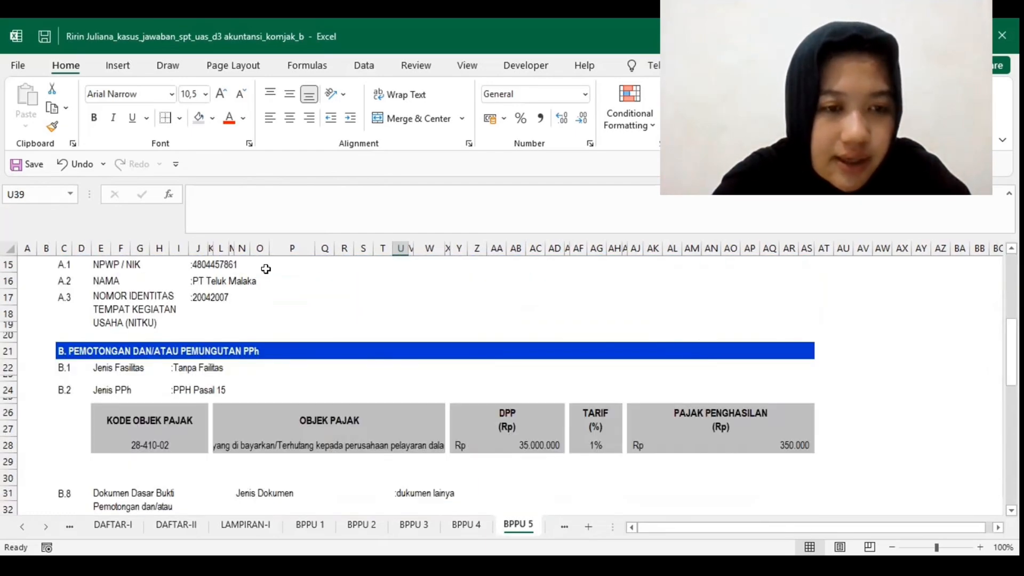
scroll(196, 274, up, 1)
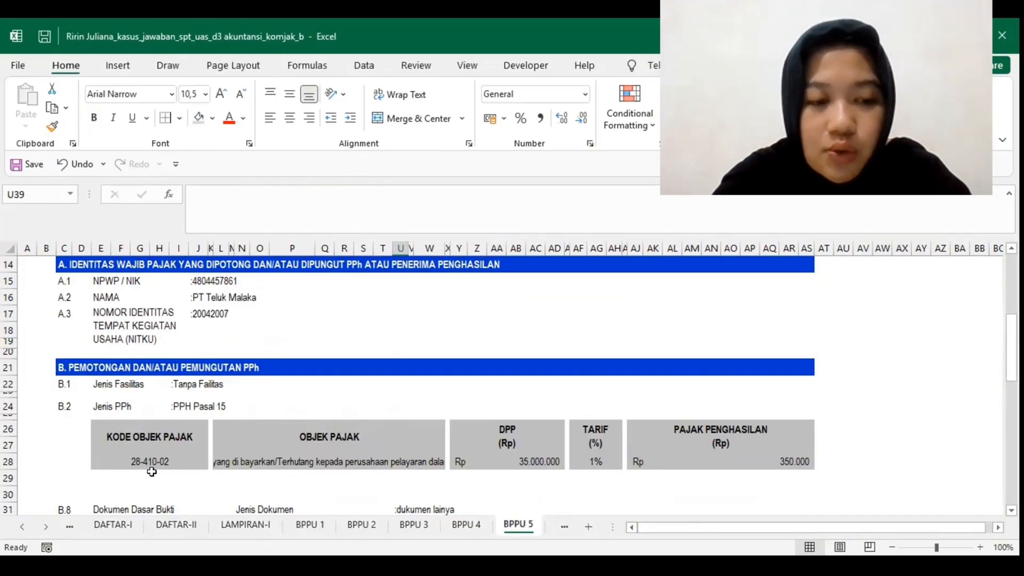
click(305, 458)
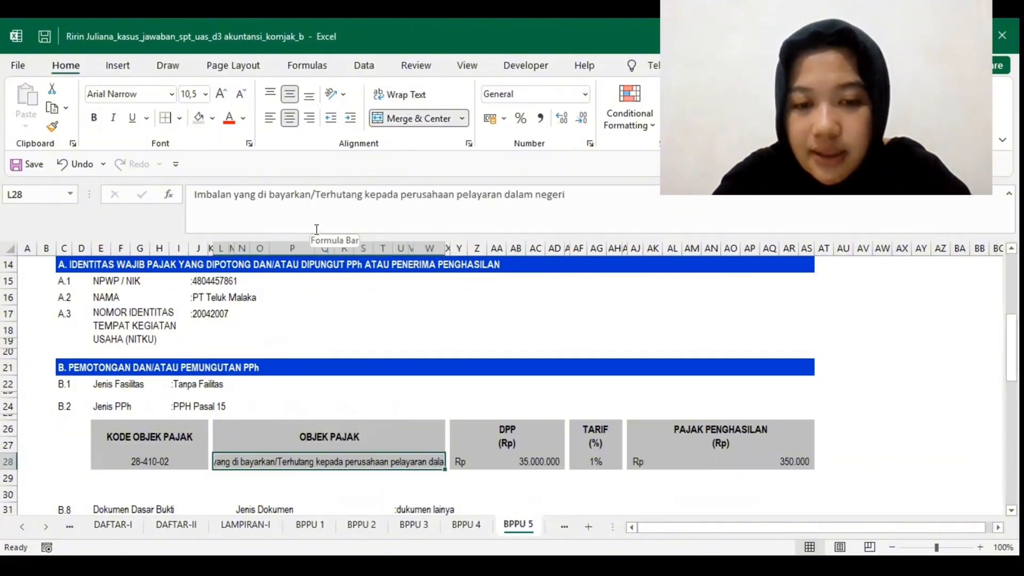
scroll(495, 453, down, 2)
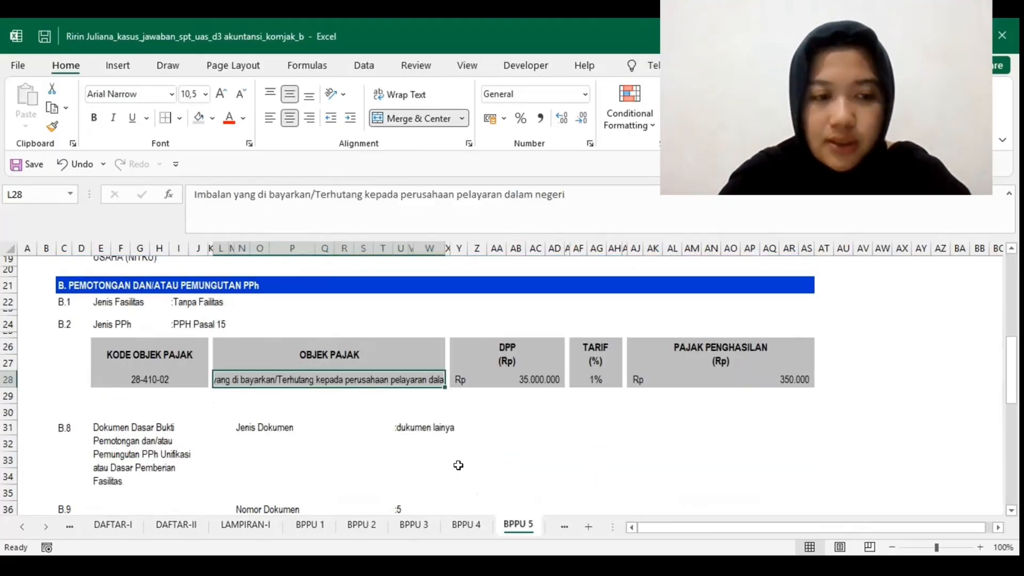
Step: Correct BPPU 5's SP2D number in B.11 by replacing the stray letter i with the digit 1, and check section C
scroll(458, 465, down, 2)
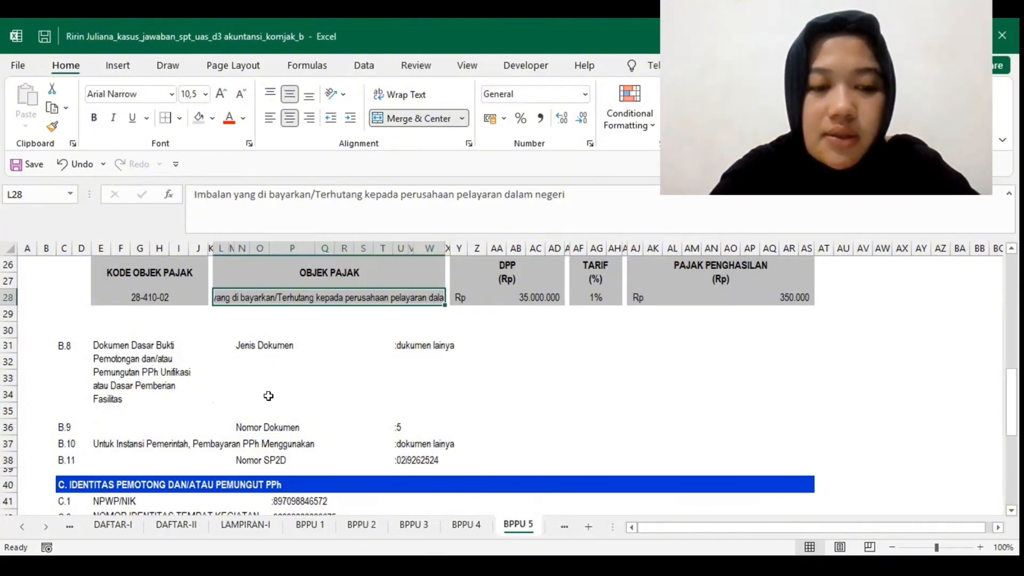
scroll(268, 396, down, 1)
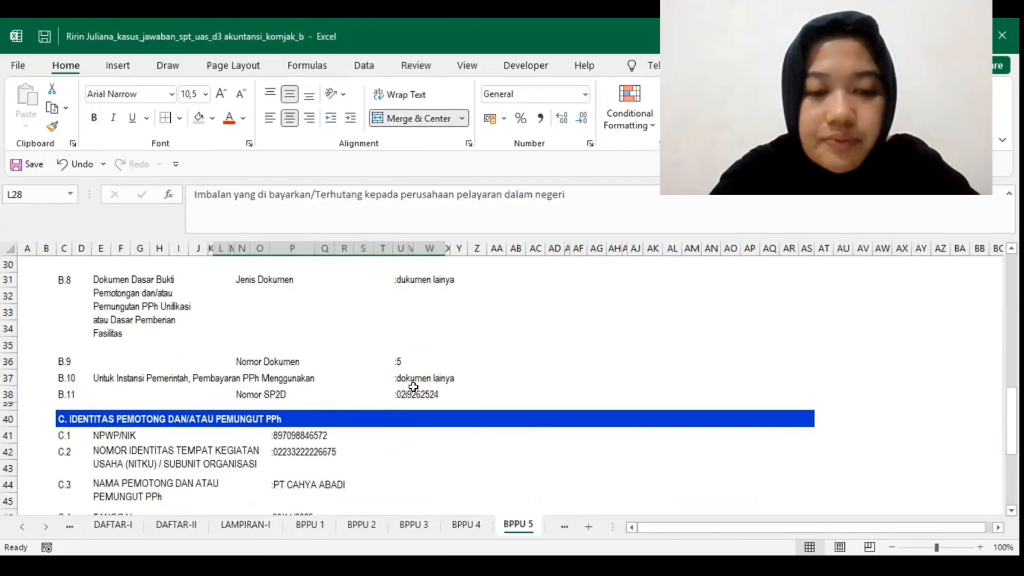
click(400, 396)
click(401, 396)
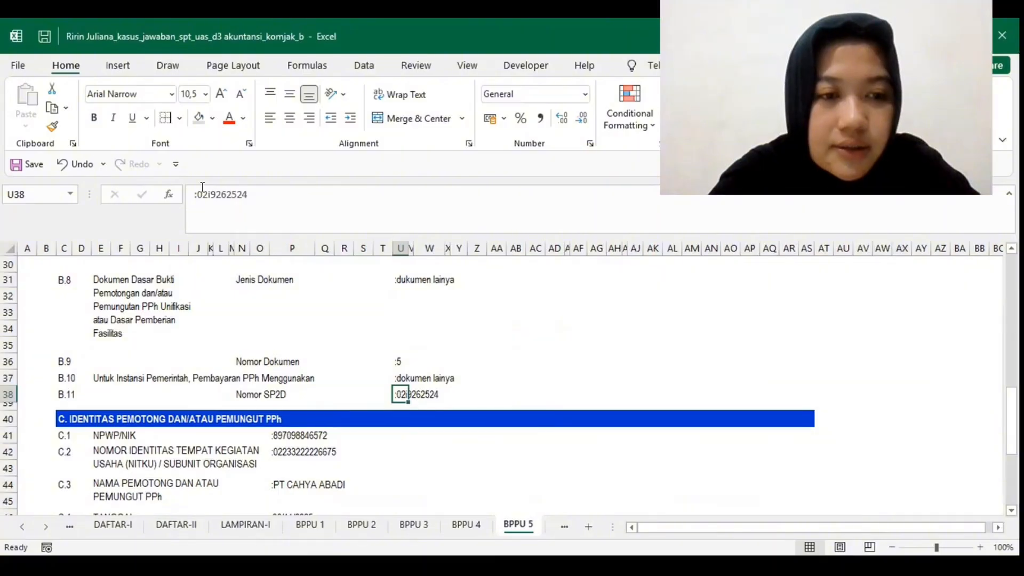
text(926)
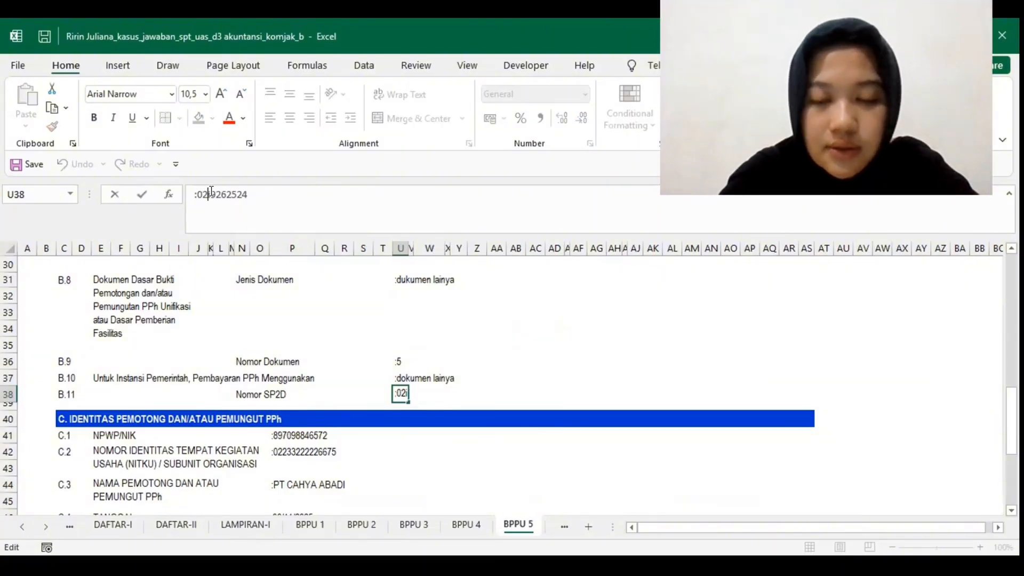
text(192)
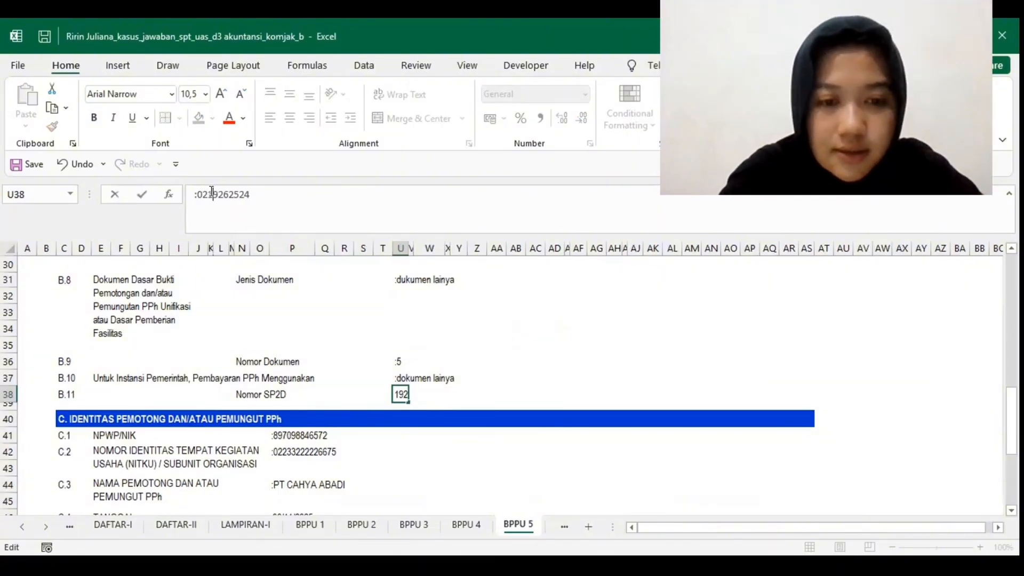
key(Return)
scroll(117, 285, down, 2)
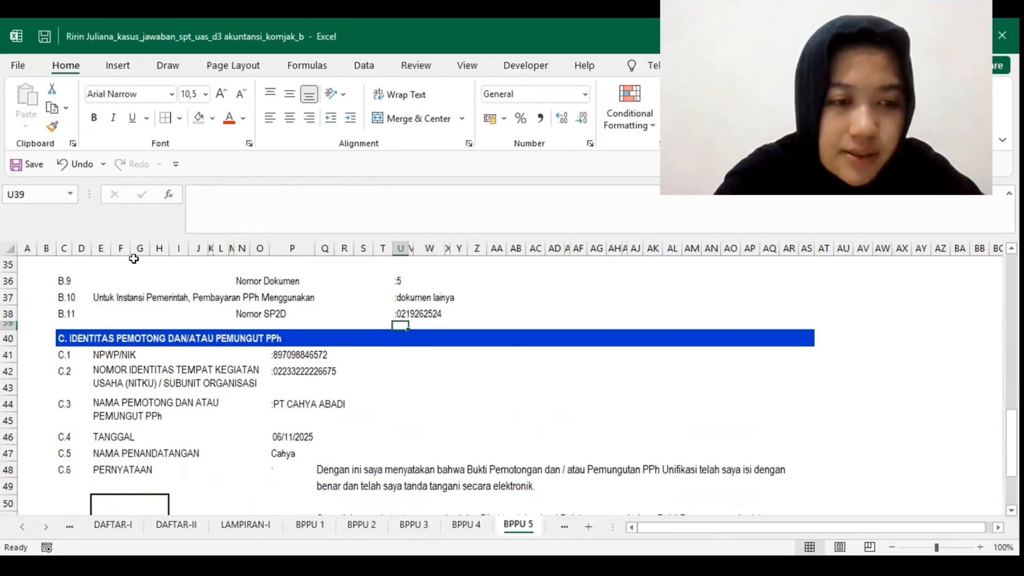
Step: Open the BPPU 6 slip and review its header, income recipient's identity, tax facility, PPh type and tax object row
scroll(154, 390, up, 2)
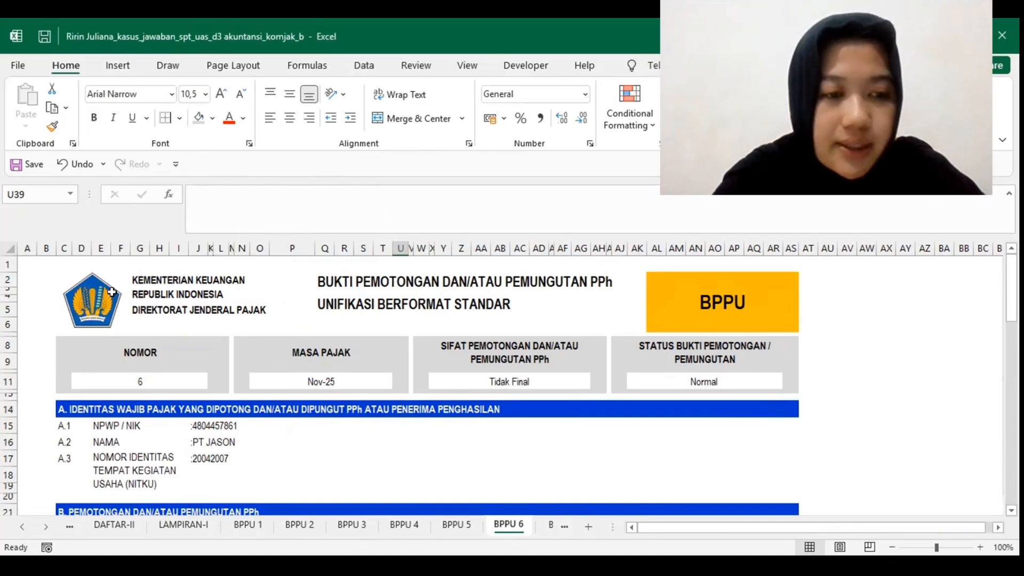
scroll(293, 409, down, 3)
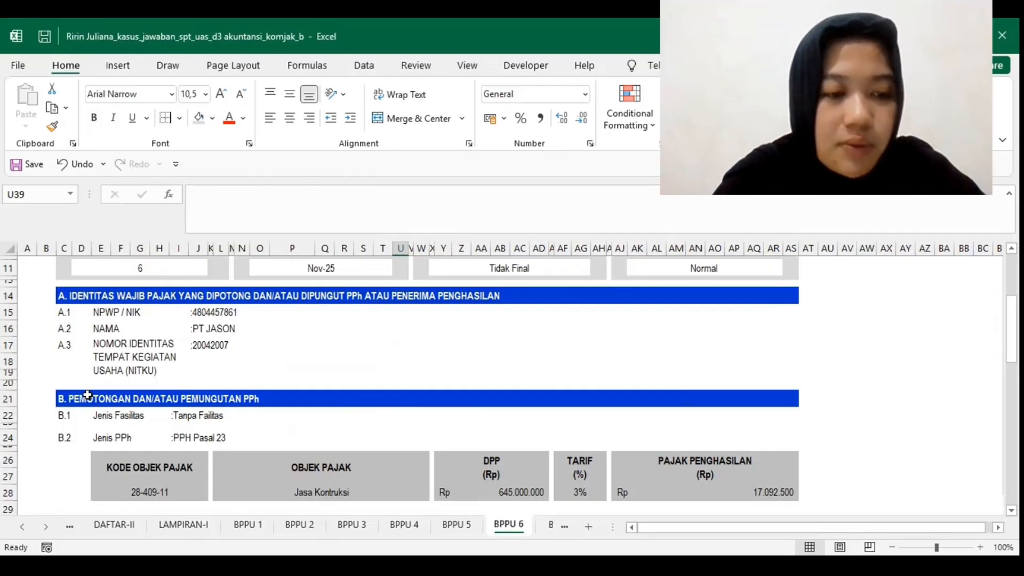
scroll(230, 396, down, 1)
scroll(142, 384, down, 2)
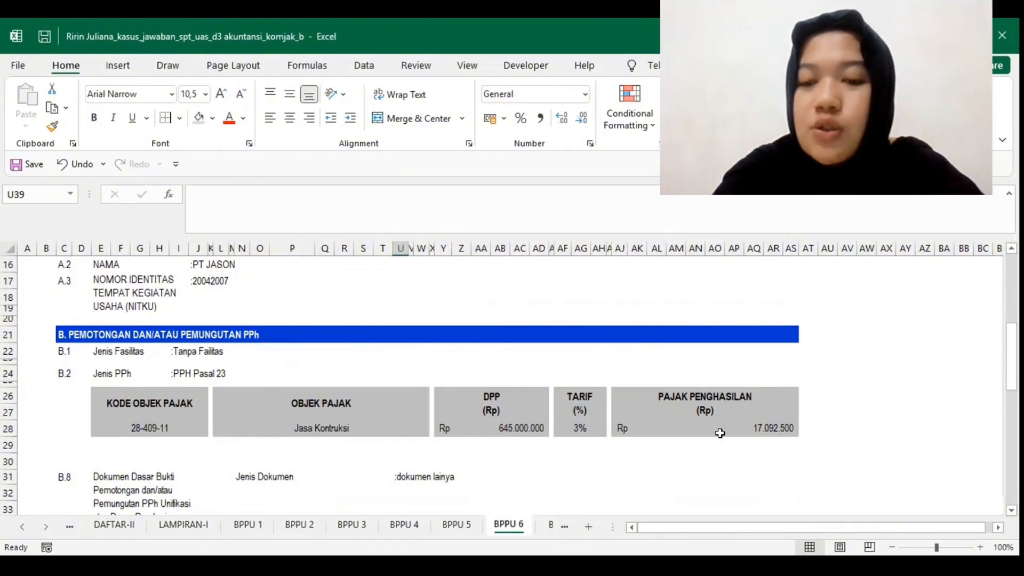
Step: Examine BPPU 6's supporting document details in B.8 to B.11 and the withholder's identity in section C
scroll(724, 412, down, 1)
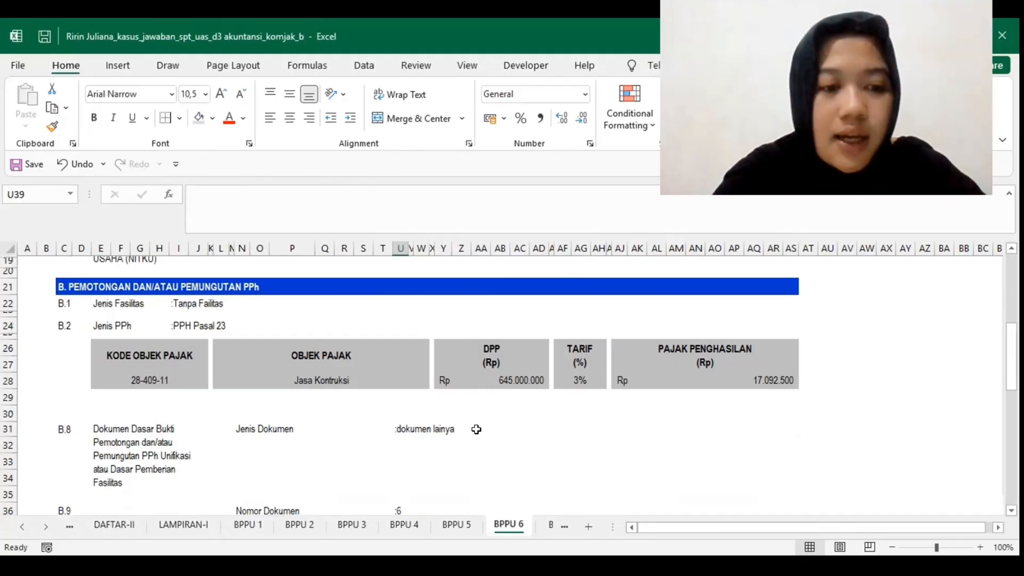
scroll(393, 419, down, 3)
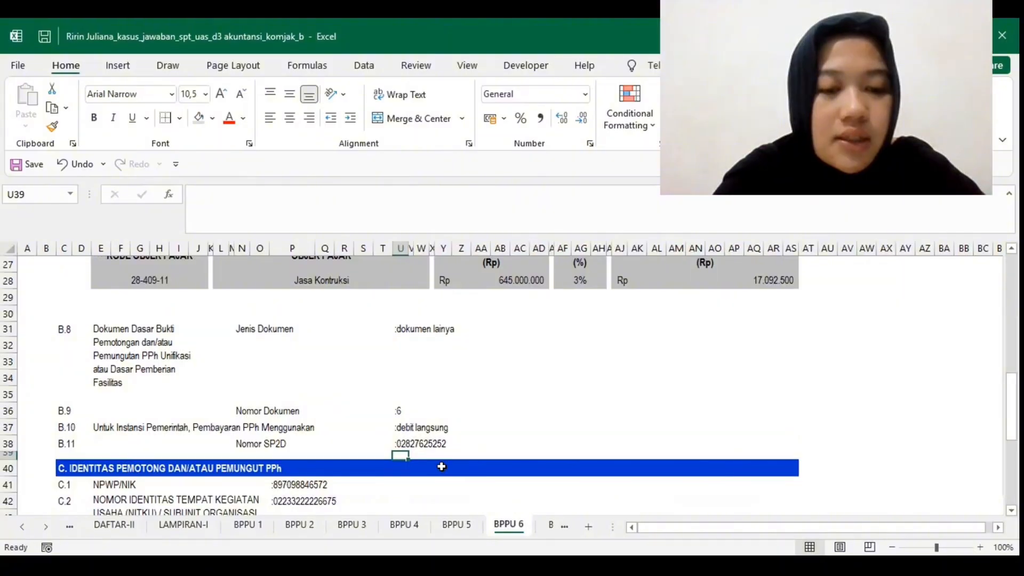
scroll(456, 420, down, 2)
scroll(110, 414, down, 1)
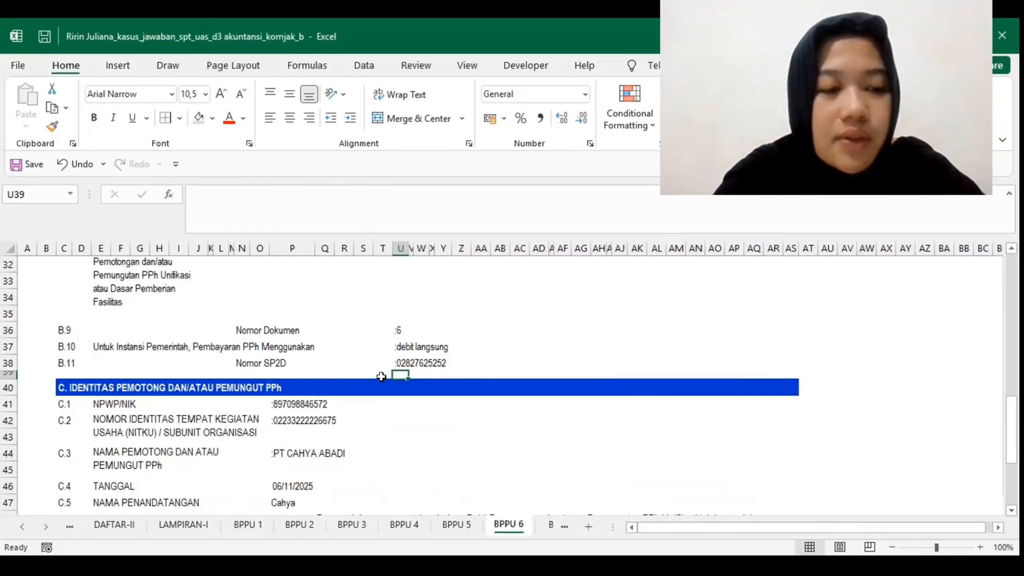
scroll(212, 402, down, 1)
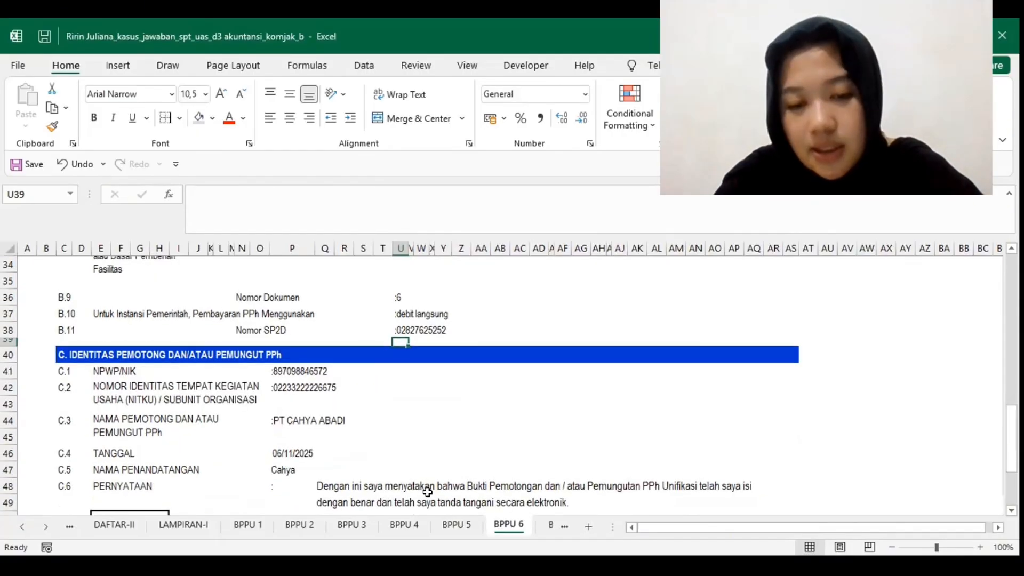
Step: Open the BPNR 1 non-resident withholding slip and review its header and the income recipient's details in section A
click(540, 528)
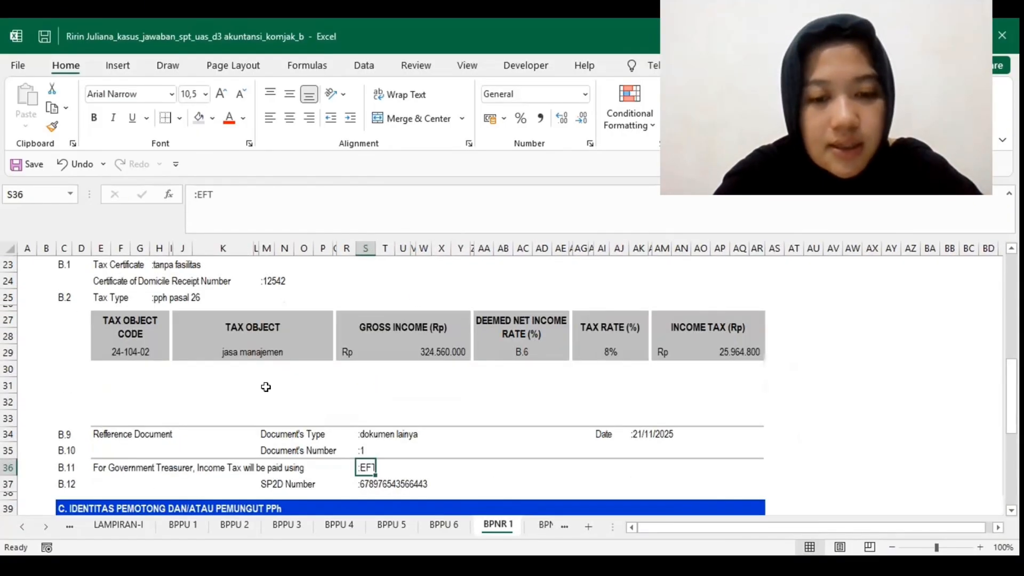
scroll(265, 387, up, 5)
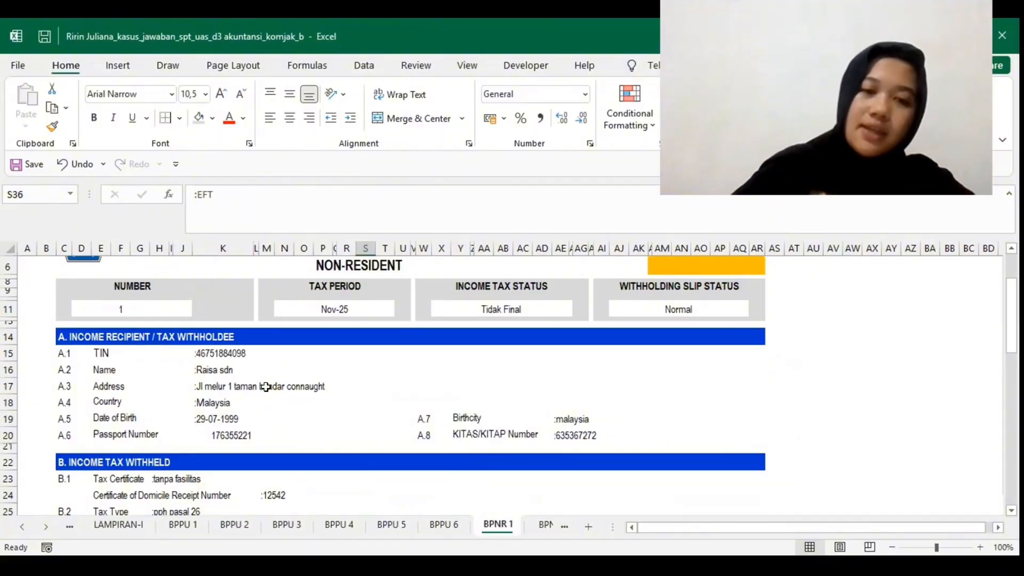
scroll(266, 387, up, 2)
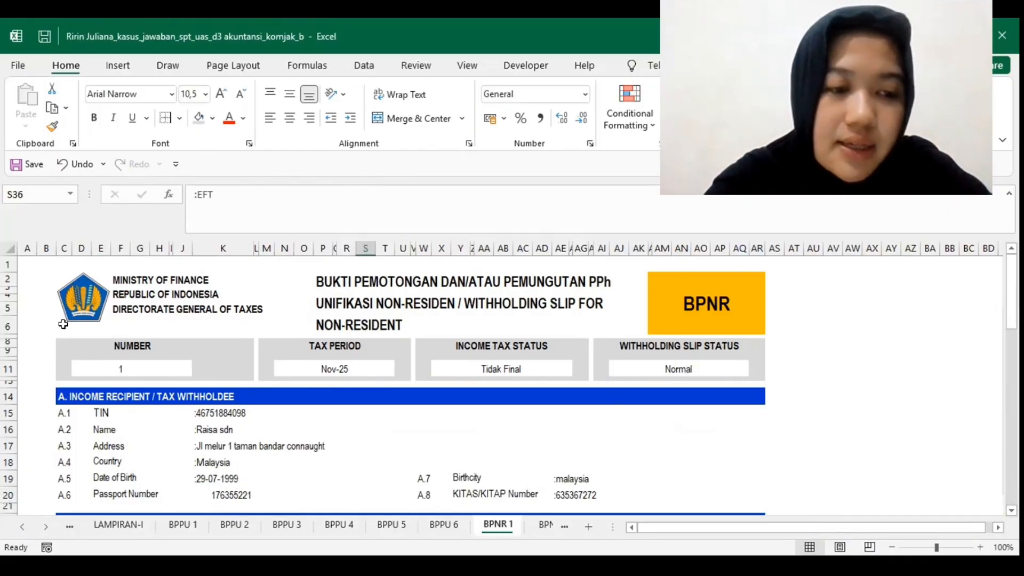
Step: Examine BPNR 1's recipient identity in section A and its tax certificate, tax type and tax object row in section B
scroll(69, 347, down, 1)
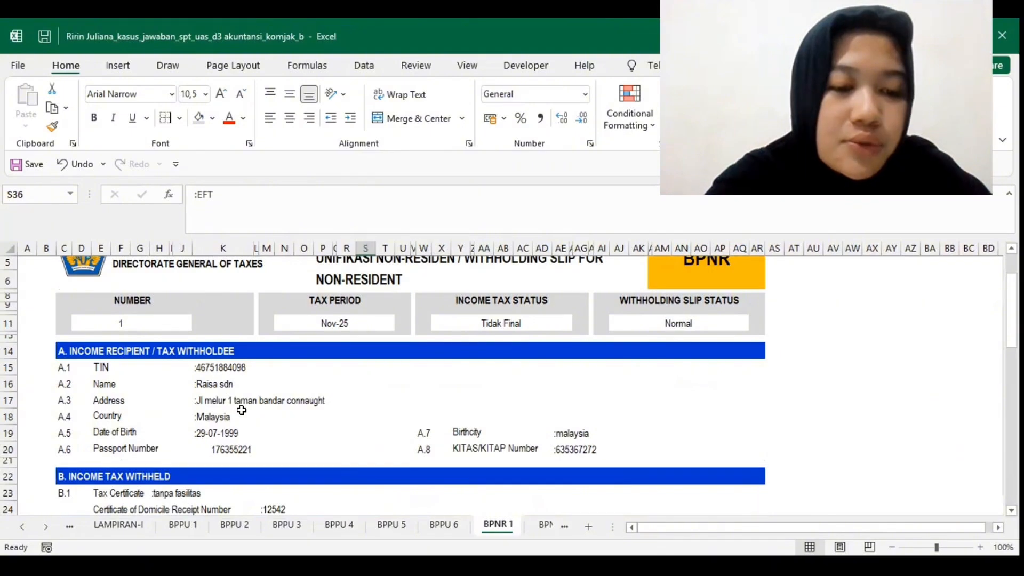
click(277, 414)
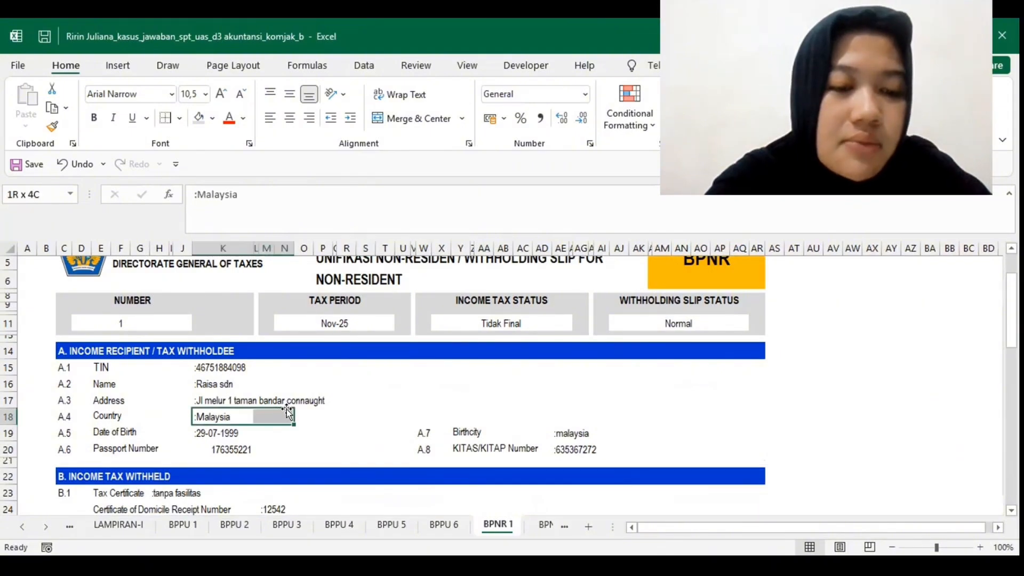
click(317, 399)
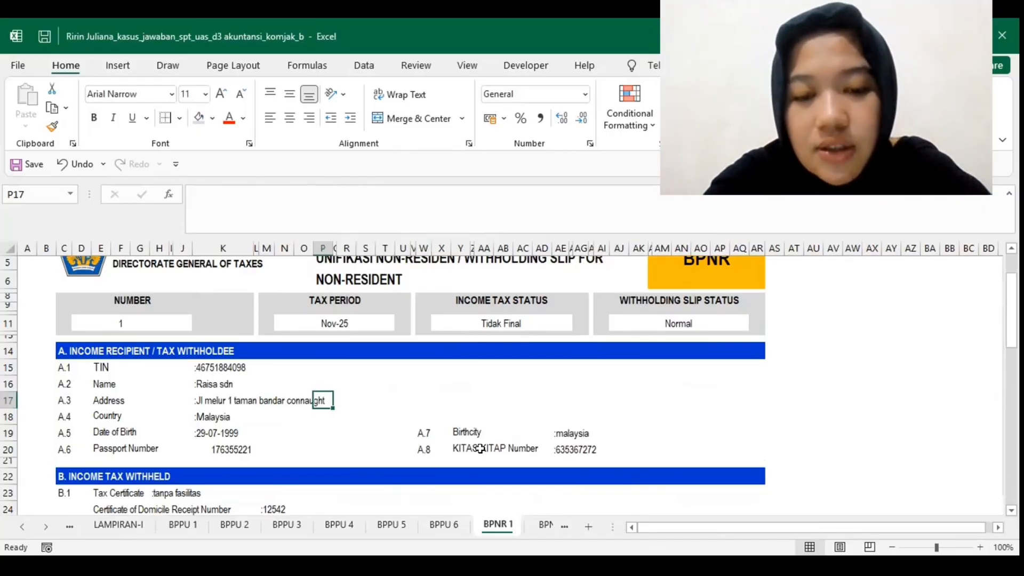
scroll(586, 405, down, 1)
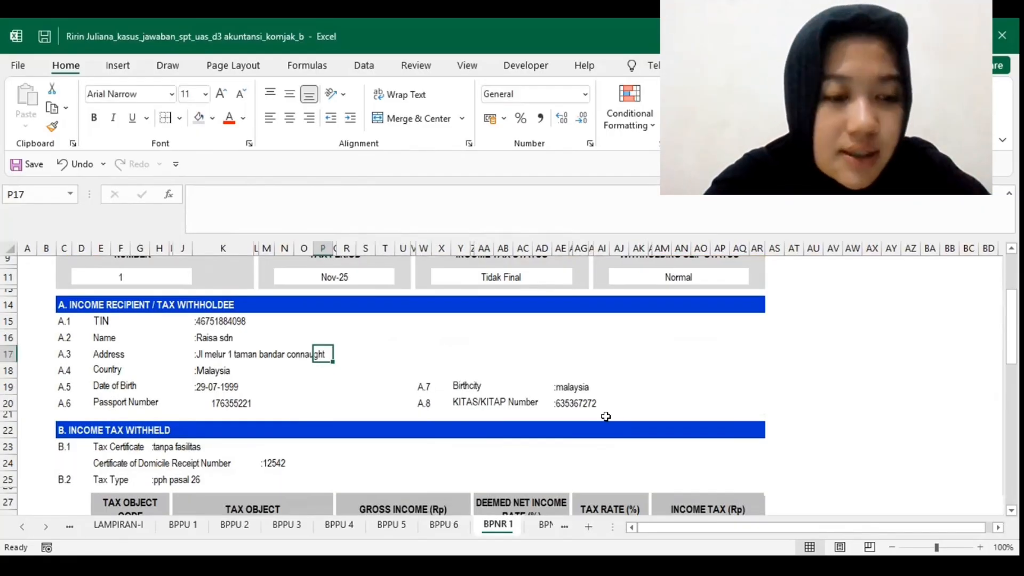
scroll(273, 423, down, 1)
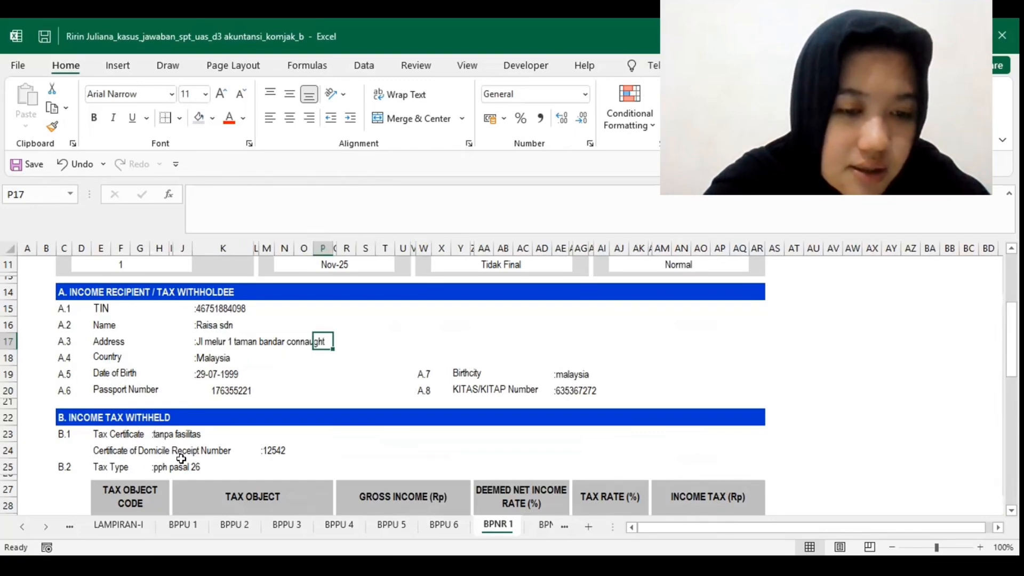
scroll(268, 327, down, 1)
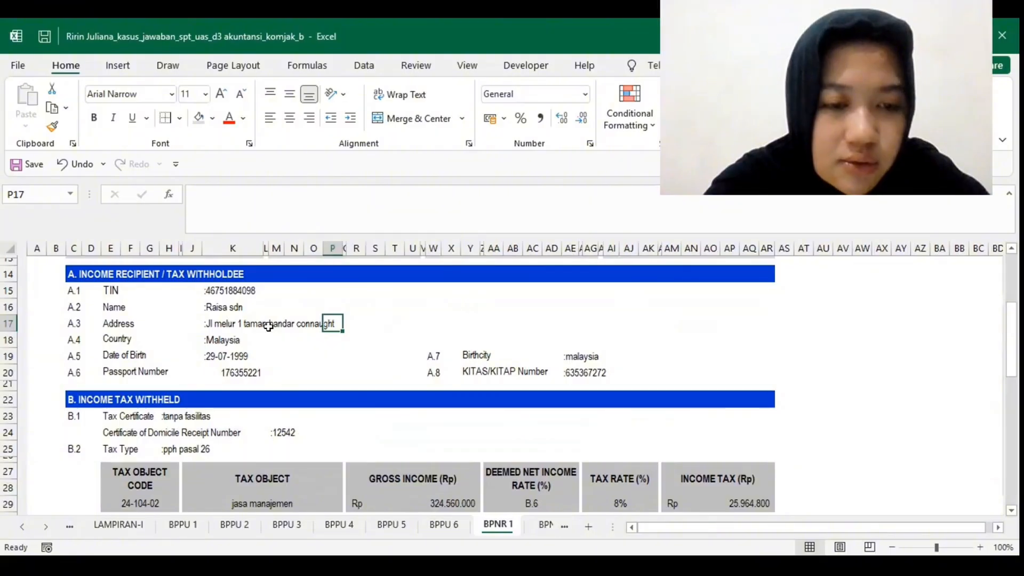
scroll(269, 326, down, 2)
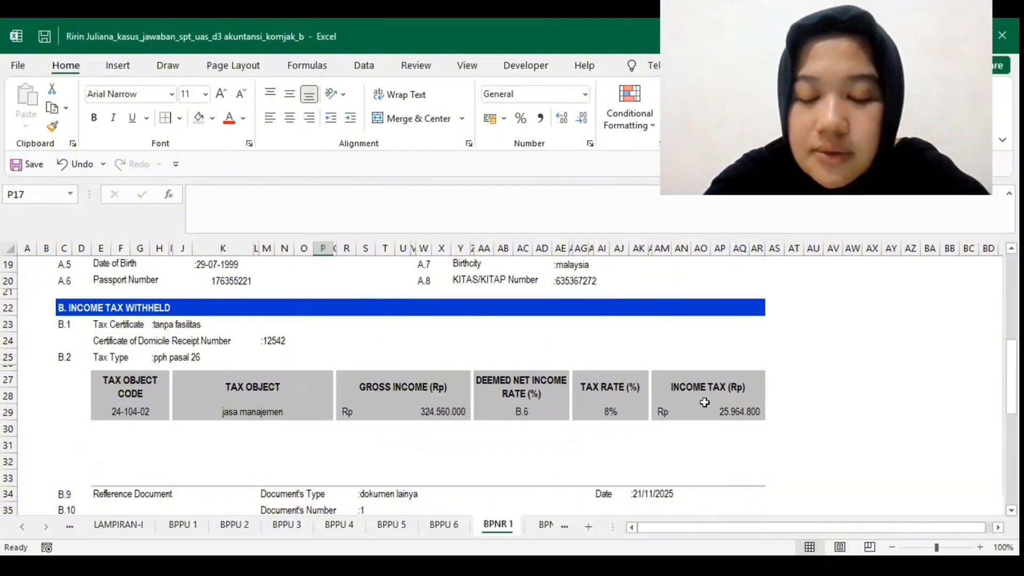
Step: Examine BPNR 1's reference document and treasurer payment details in B.9 to B.12 and the withholder's identity in section C
scroll(715, 369, down, 1)
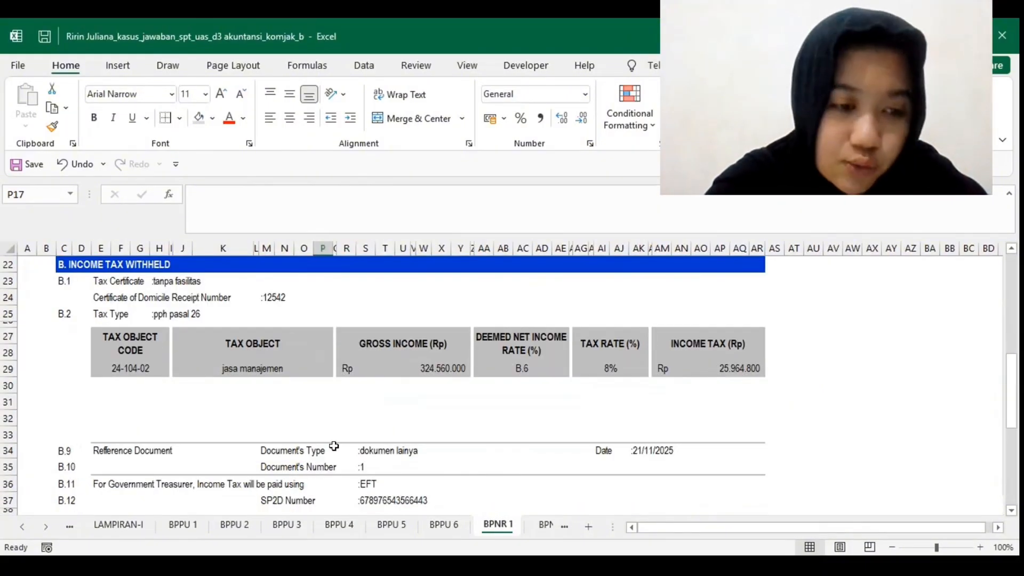
scroll(345, 420, down, 1)
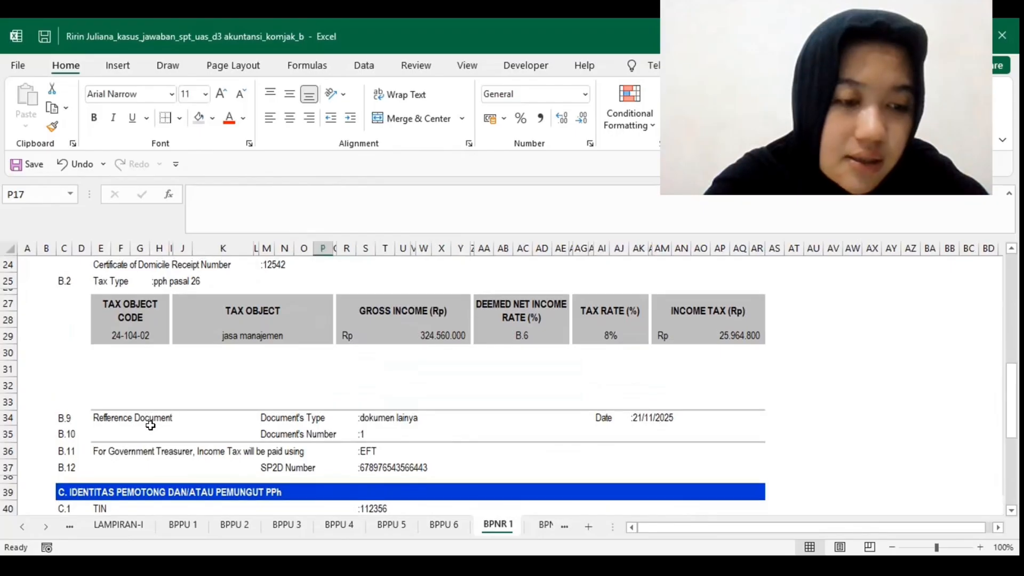
scroll(150, 425, down, 1)
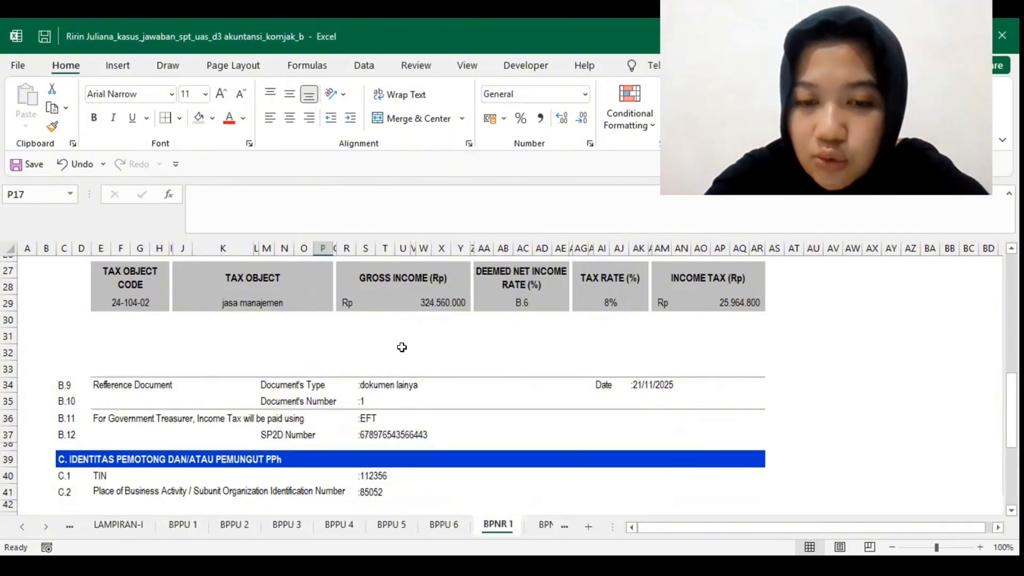
scroll(402, 347, down, 1)
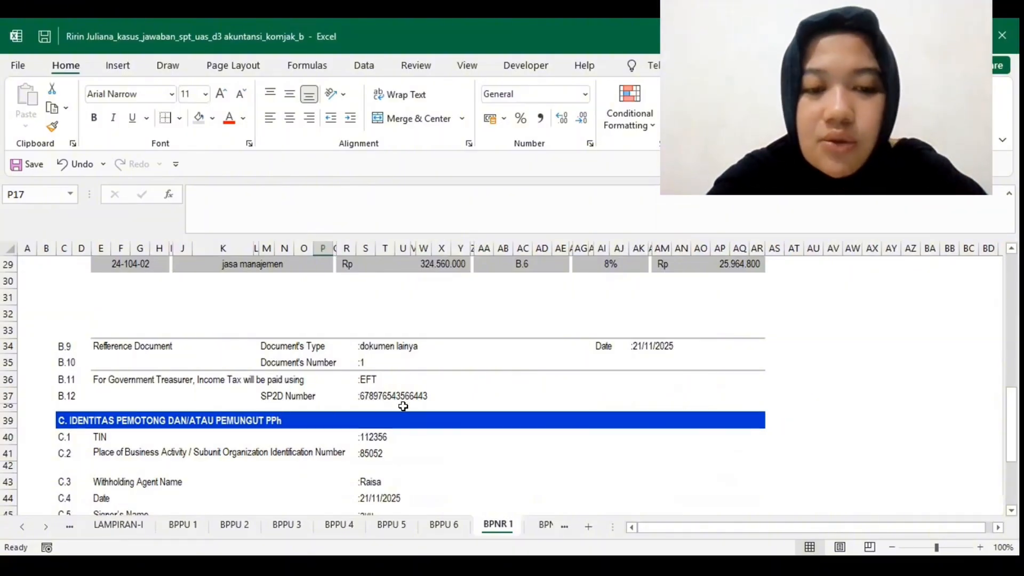
scroll(421, 359, down, 1)
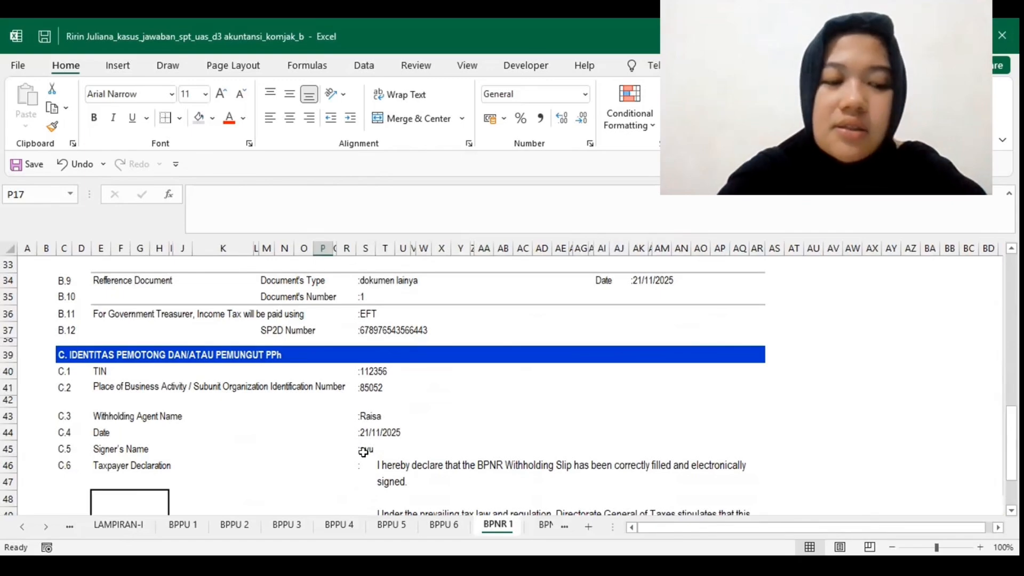
scroll(363, 452, down, 1)
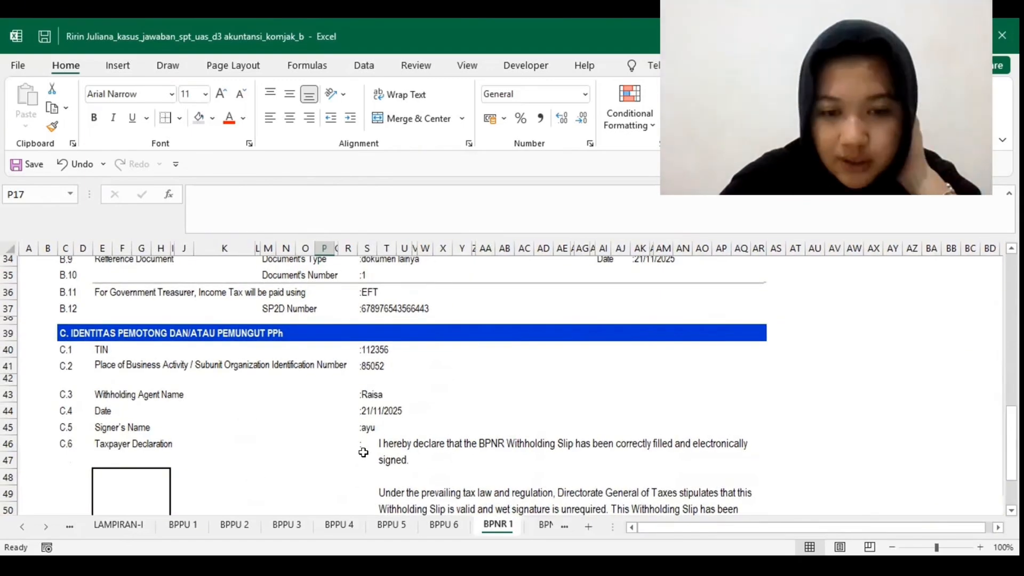
Step: Open the BPNR (2) slip and review its header, income recipient's identity, tax certificate, tax type and tax object row
click(549, 526)
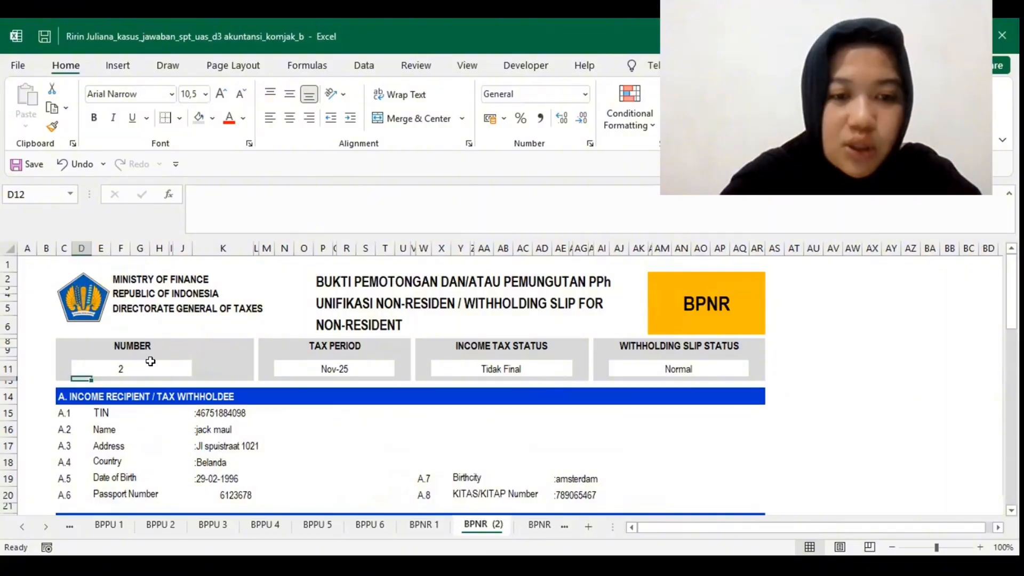
scroll(331, 360, down, 2)
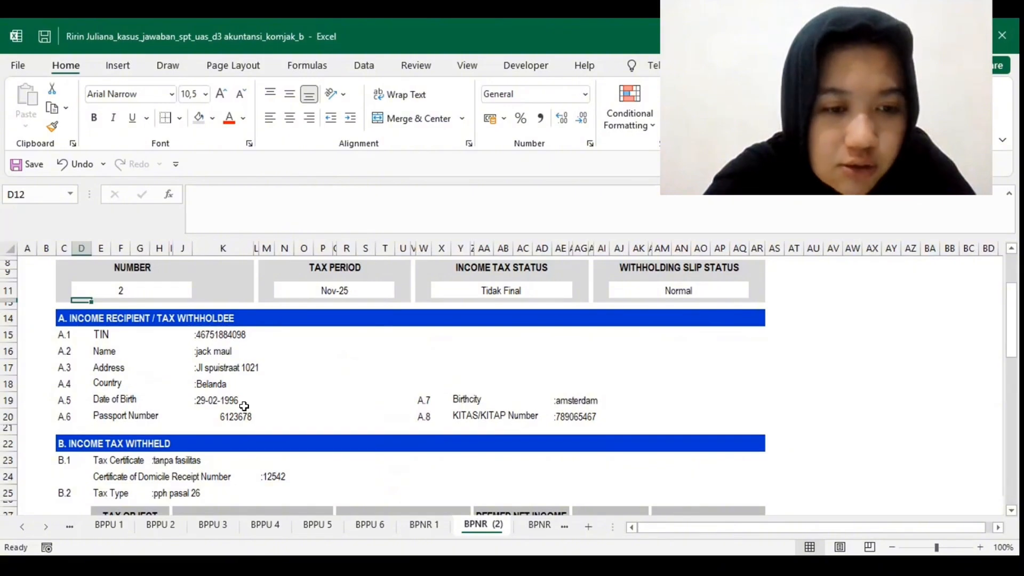
scroll(249, 410, down, 2)
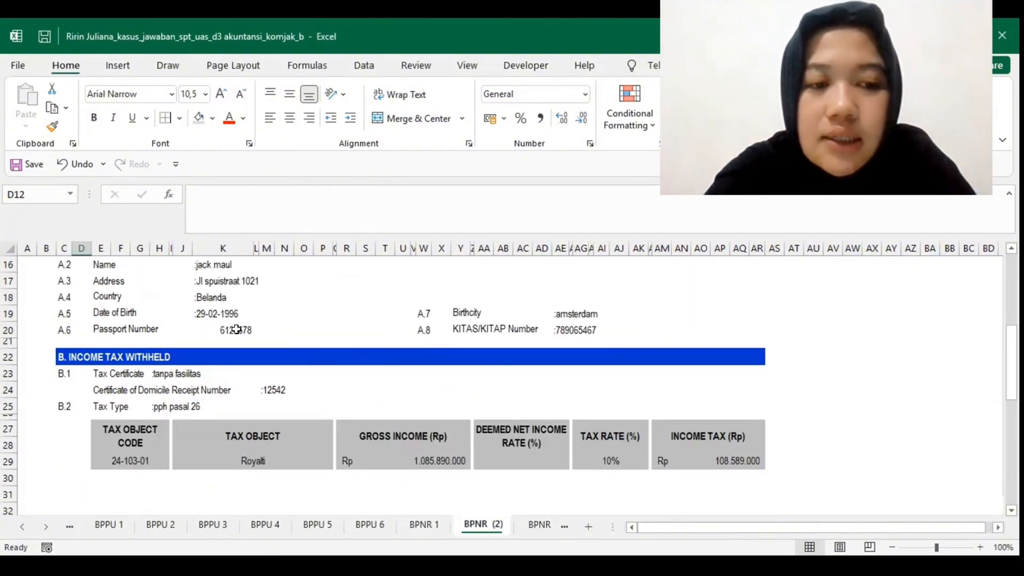
scroll(281, 331, up, 2)
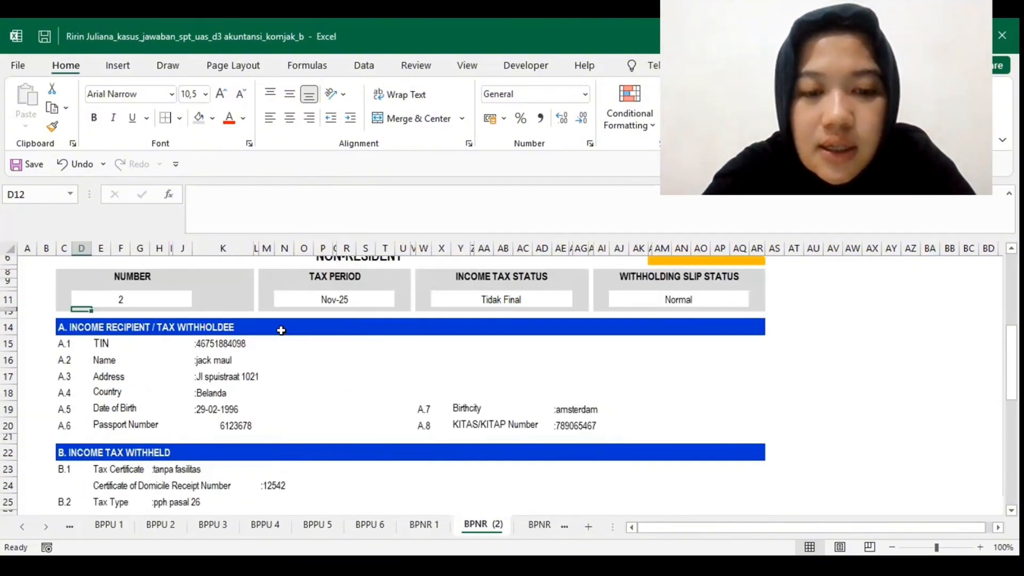
scroll(502, 335, down, 2)
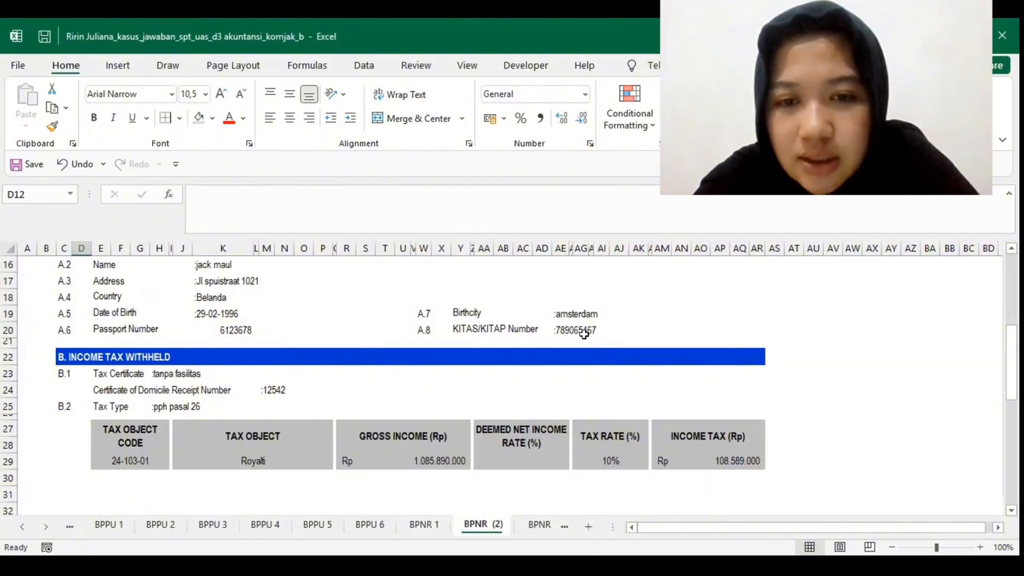
scroll(313, 364, down, 1)
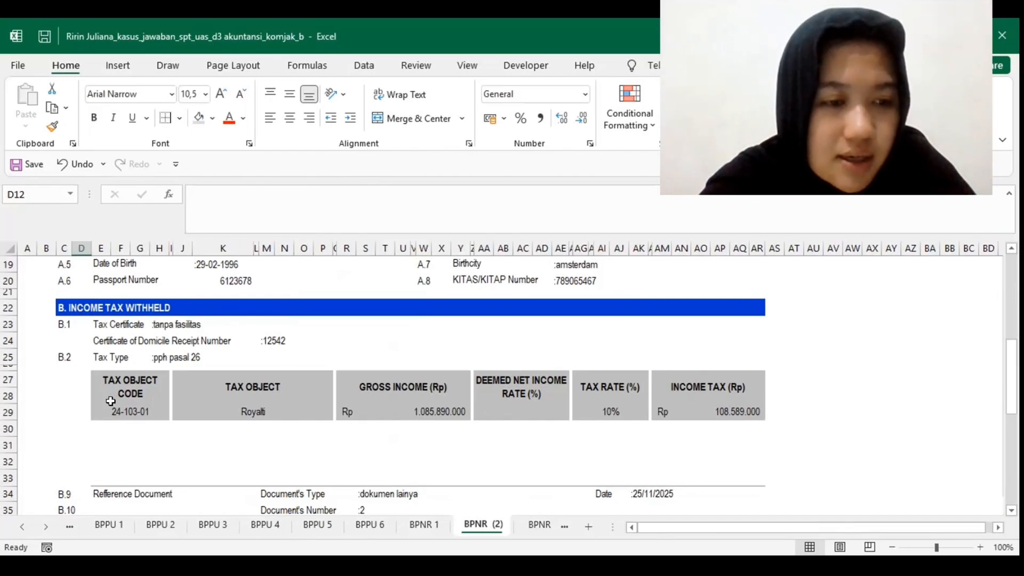
Step: Examine BPNR (2)'s reference document, payment method and SP2D number in B.9 to B.12 and the withholder's identity in section C
scroll(110, 401, down, 2)
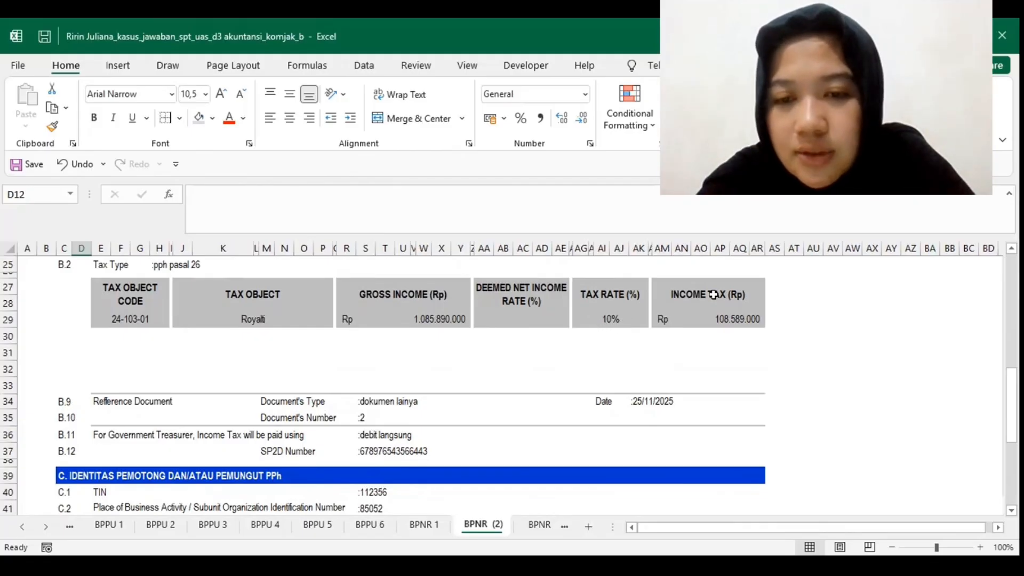
scroll(724, 306, down, 2)
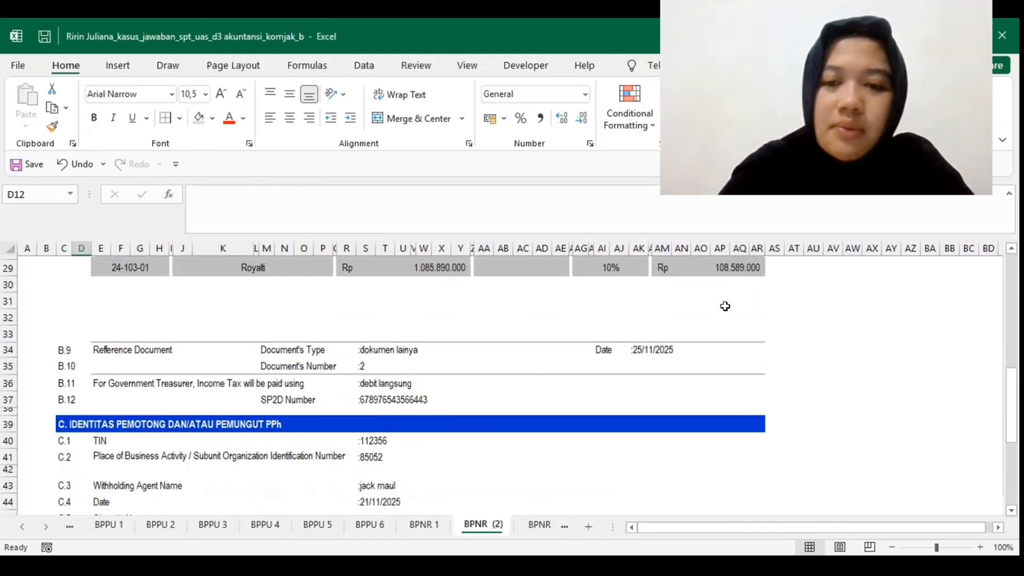
scroll(350, 407, down, 1)
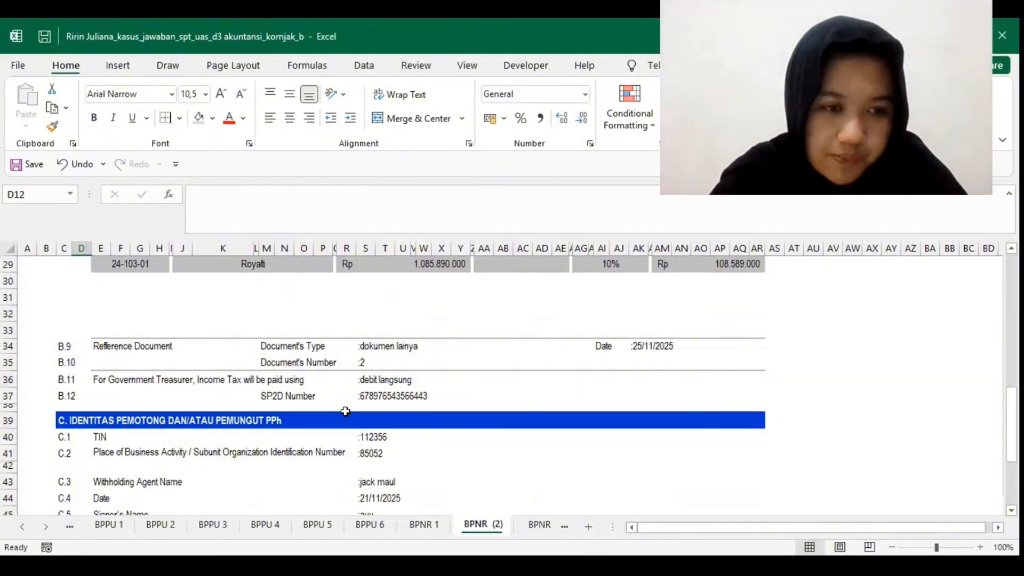
scroll(346, 411, down, 1)
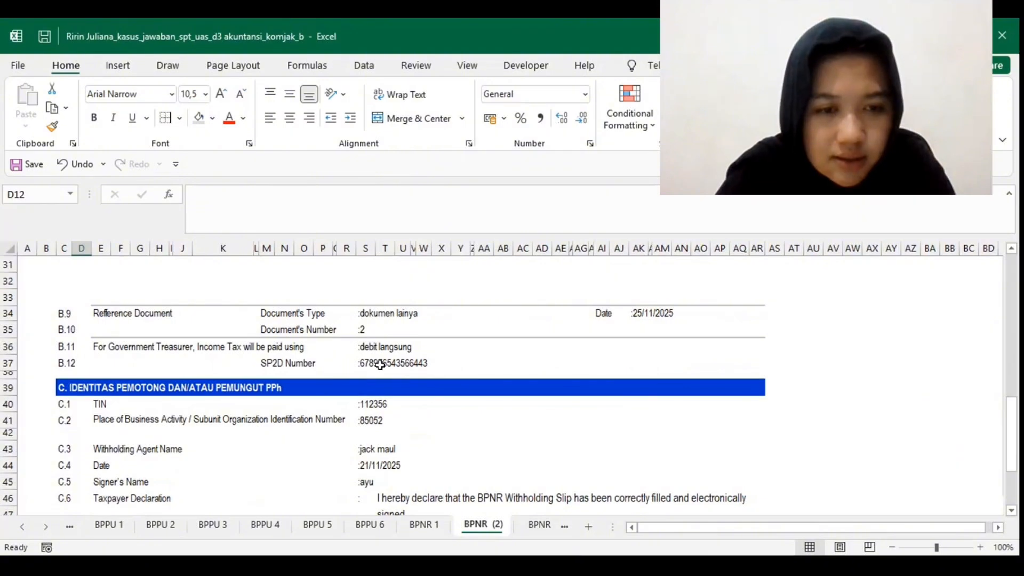
mouse_move(284, 363)
mouse_down()
mouse_move(380, 364)
mouse_move(285, 363)
mouse_up()
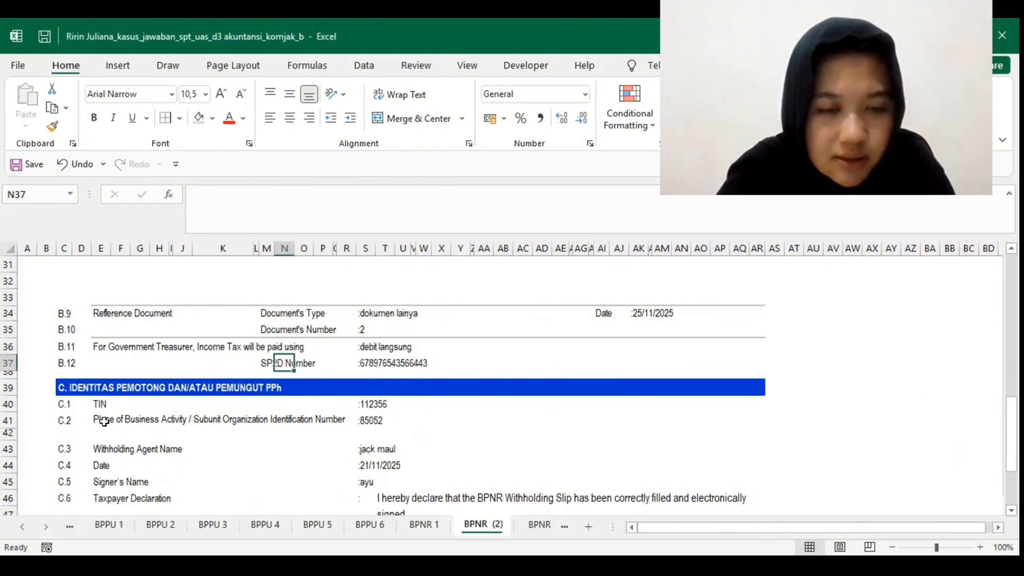
scroll(104, 422, down, 2)
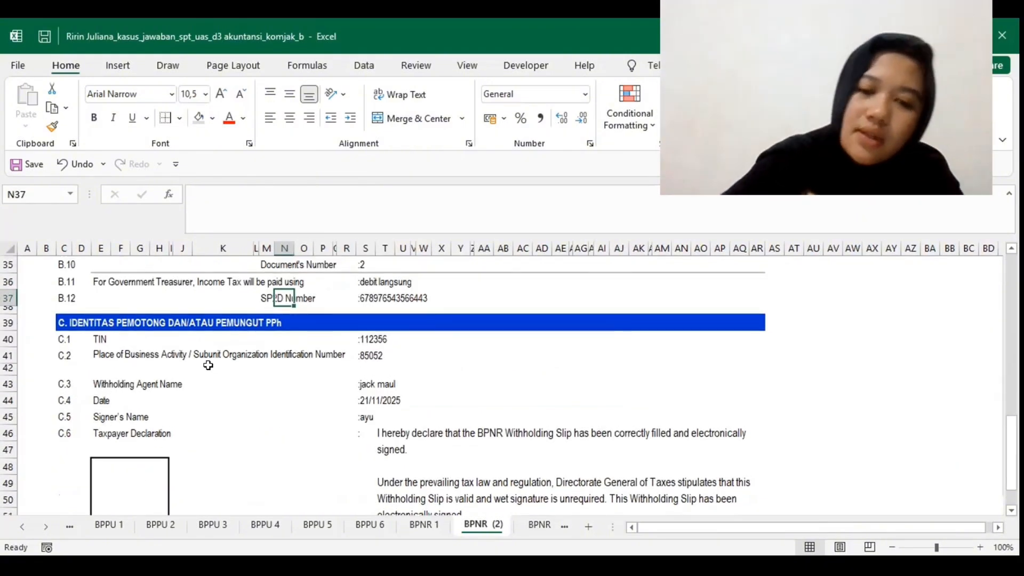
scroll(480, 506, down, 3)
Step: Open the BPNR (3) slip and review its header, income recipient's identity, tax certificate, tax type and tax object row
click(538, 525)
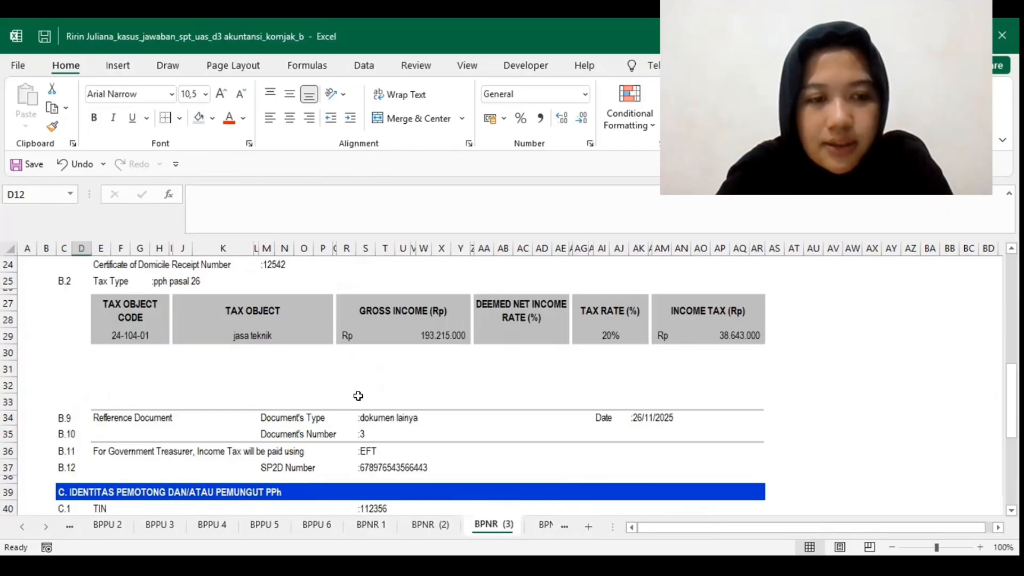
scroll(358, 395, up, 8)
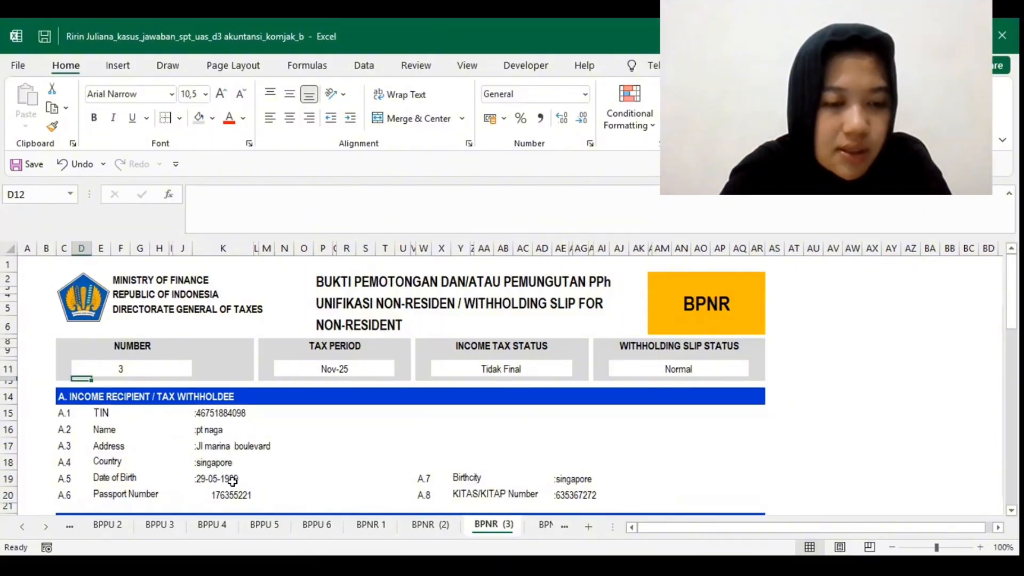
scroll(232, 482, down, 1)
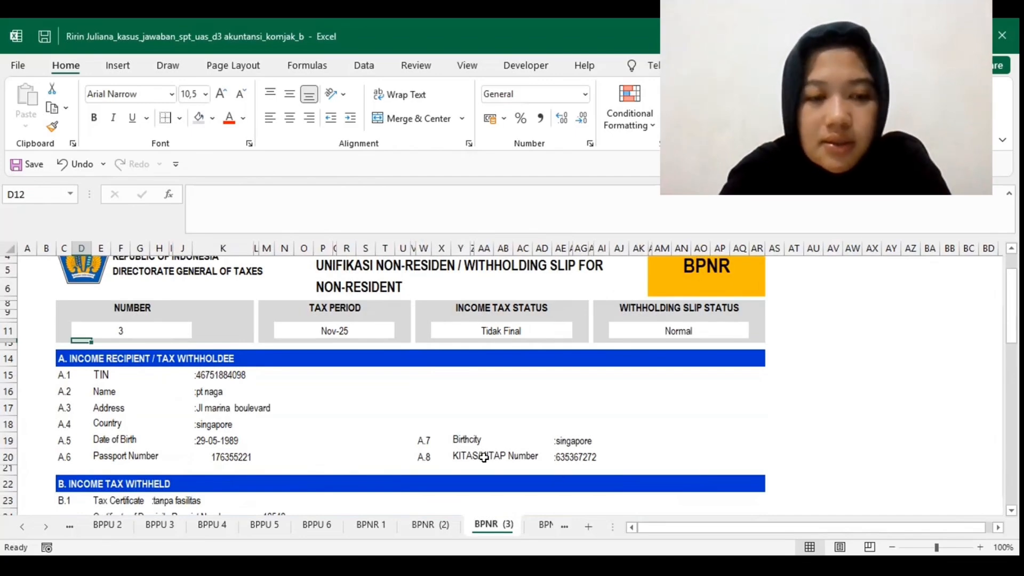
scroll(483, 457, down, 3)
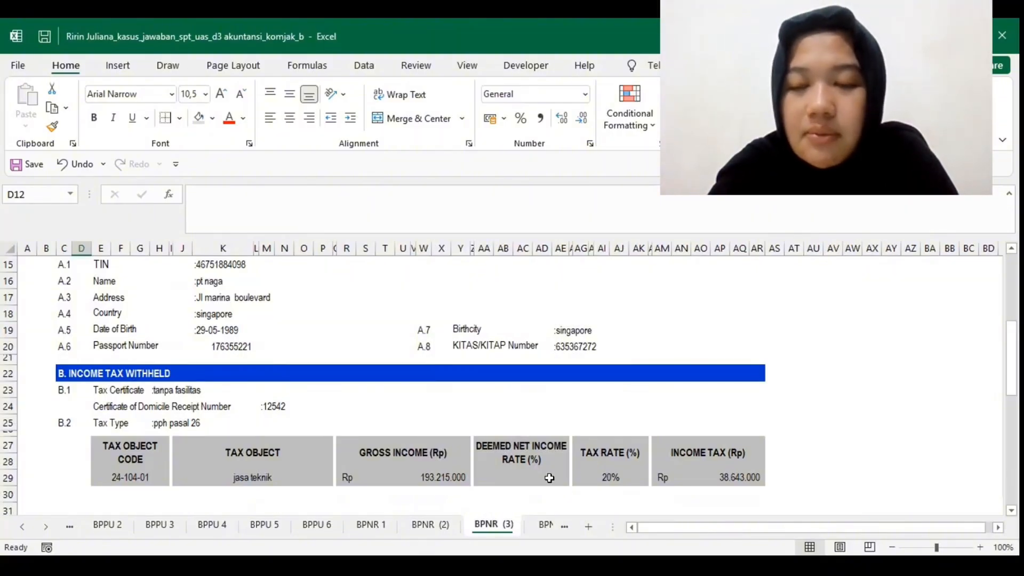
Step: Examine BPNR (3)'s reference document and payment details in B.9 to B.12 and the withholder's identity in section C
scroll(549, 477, down, 3)
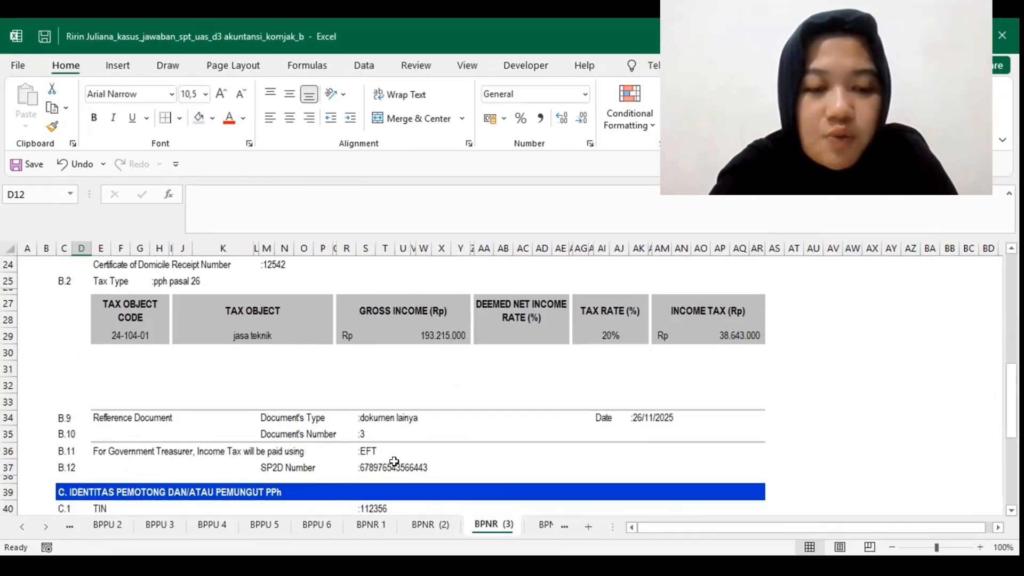
scroll(305, 471, down, 3)
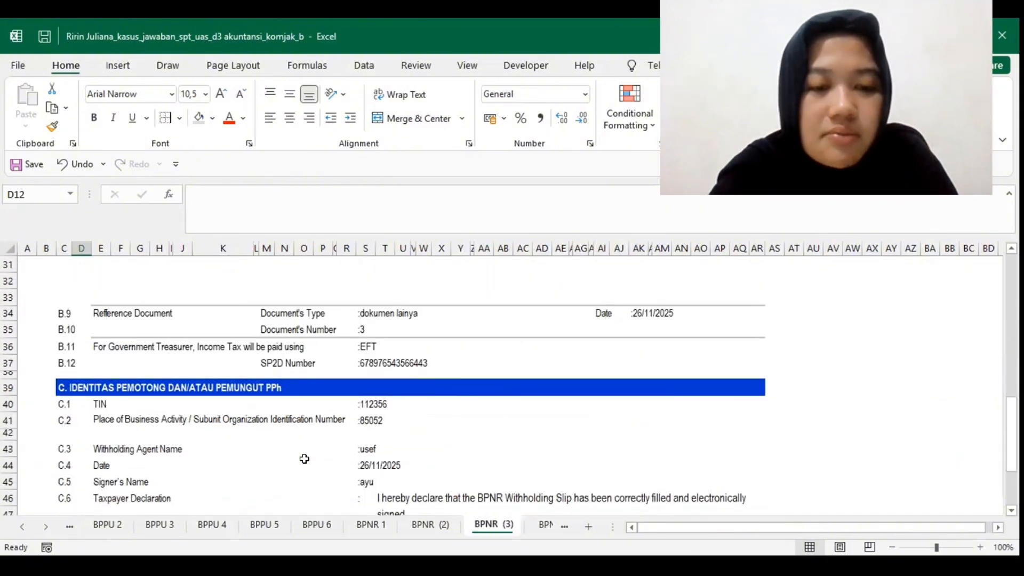
scroll(304, 458, down, 1)
click(538, 525)
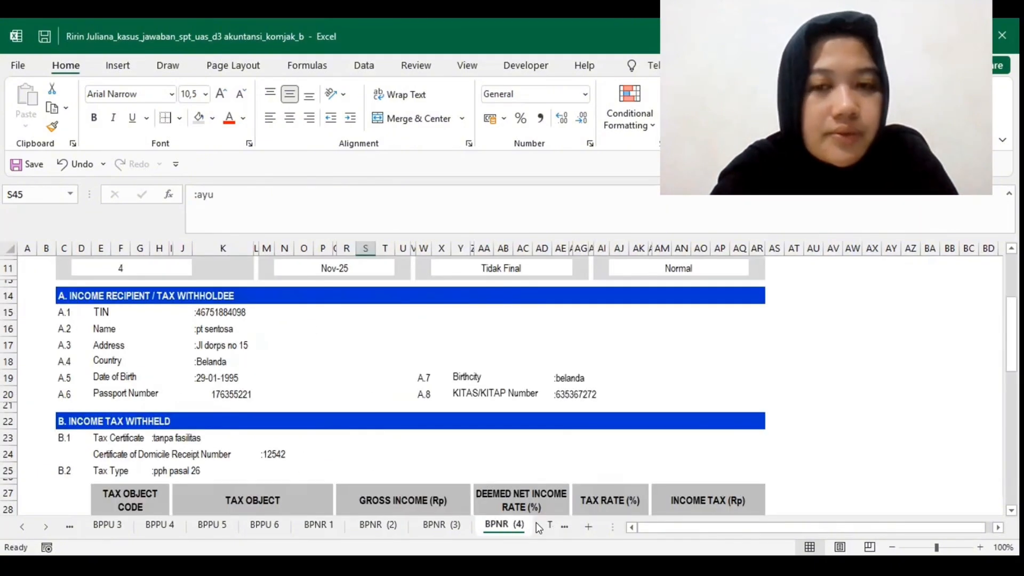
click(461, 525)
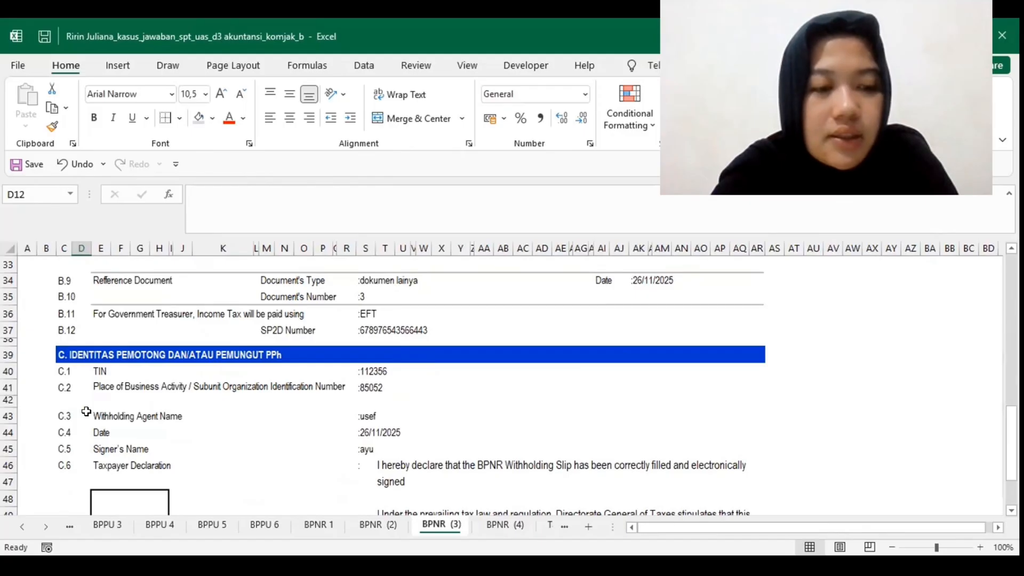
Step: Open the BPNR (4) slip and review its header, income recipient's identity, tax certificate, tax type and tax object row
click(496, 525)
scroll(224, 412, up, 3)
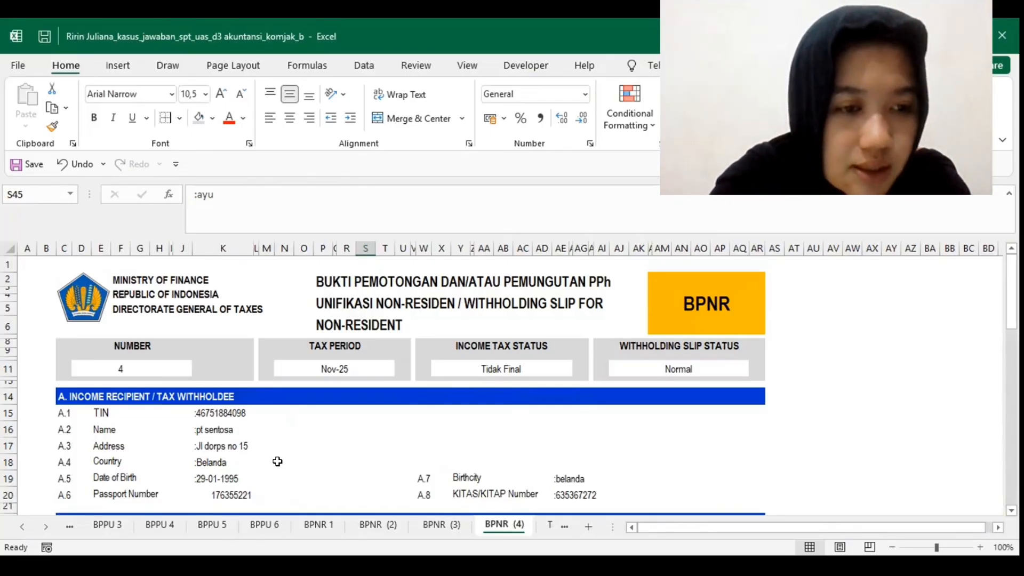
scroll(278, 461, down, 3)
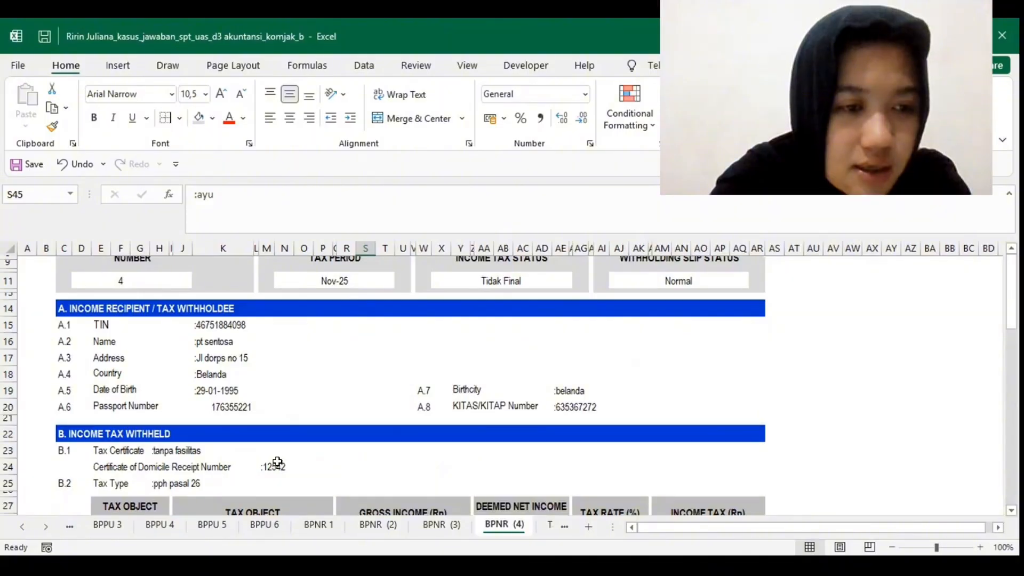
scroll(32, 296, down, 1)
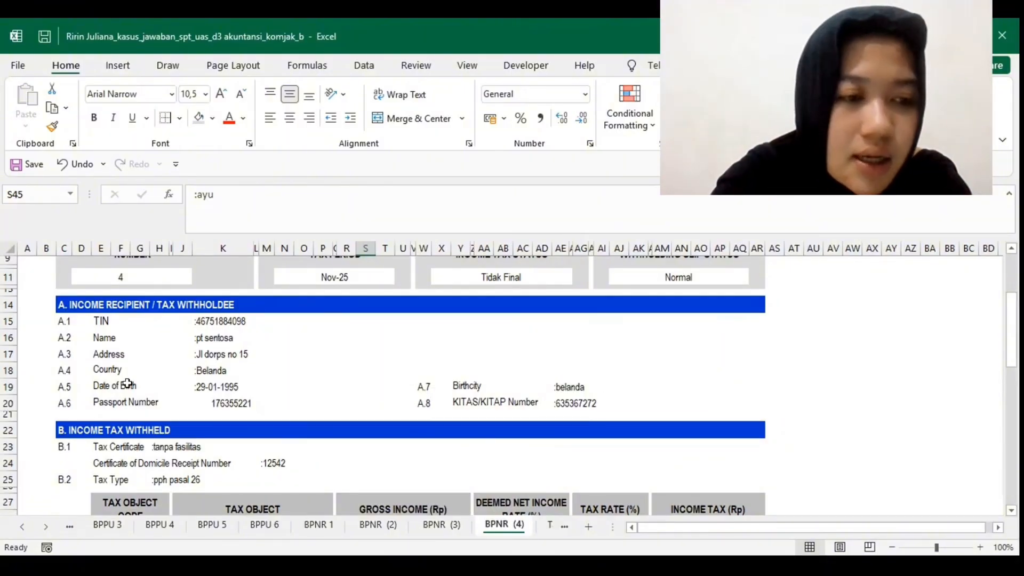
scroll(169, 351, down, 3)
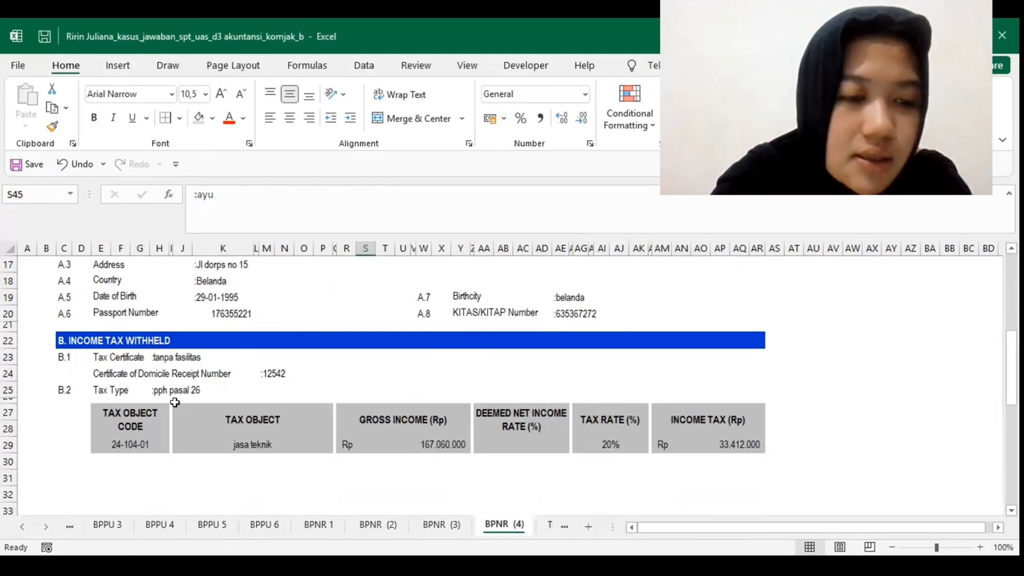
scroll(160, 405, down, 1)
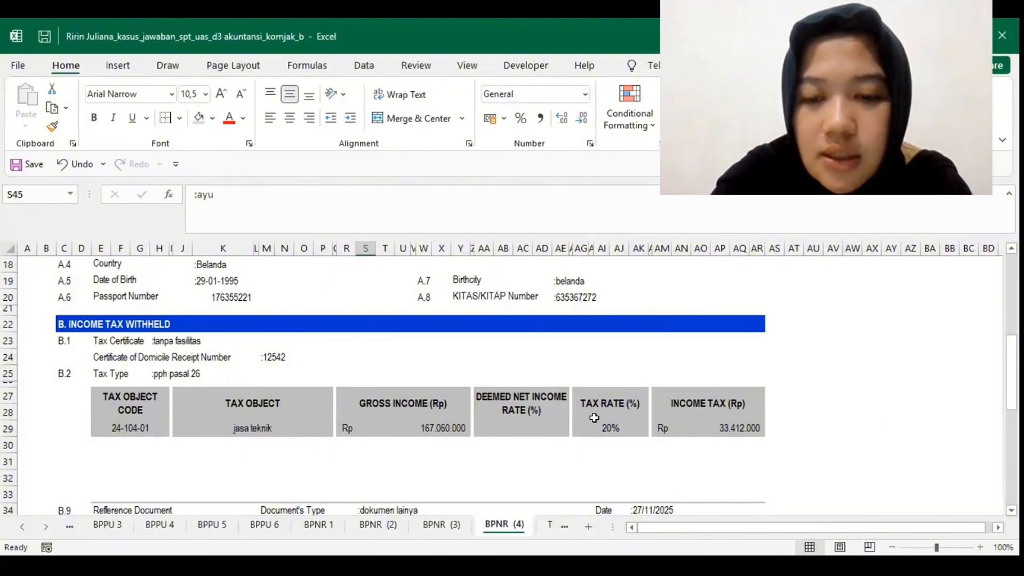
Step: Examine BPNR (4)'s reference document and payment details in B.9 to B.12 and the withholder's identity and declaration in section C
scroll(594, 418, down, 2)
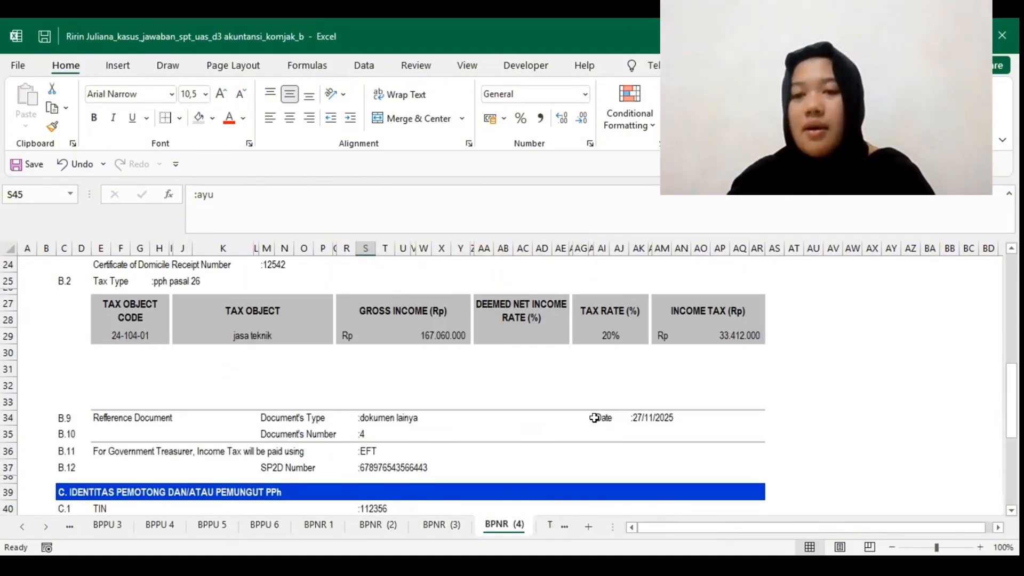
scroll(594, 418, down, 1)
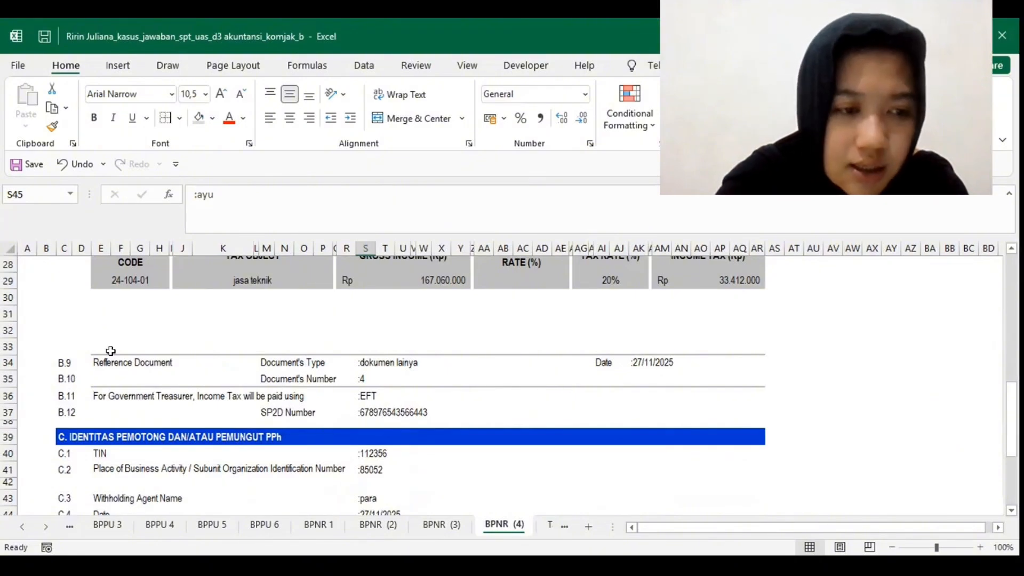
scroll(111, 350, down, 2)
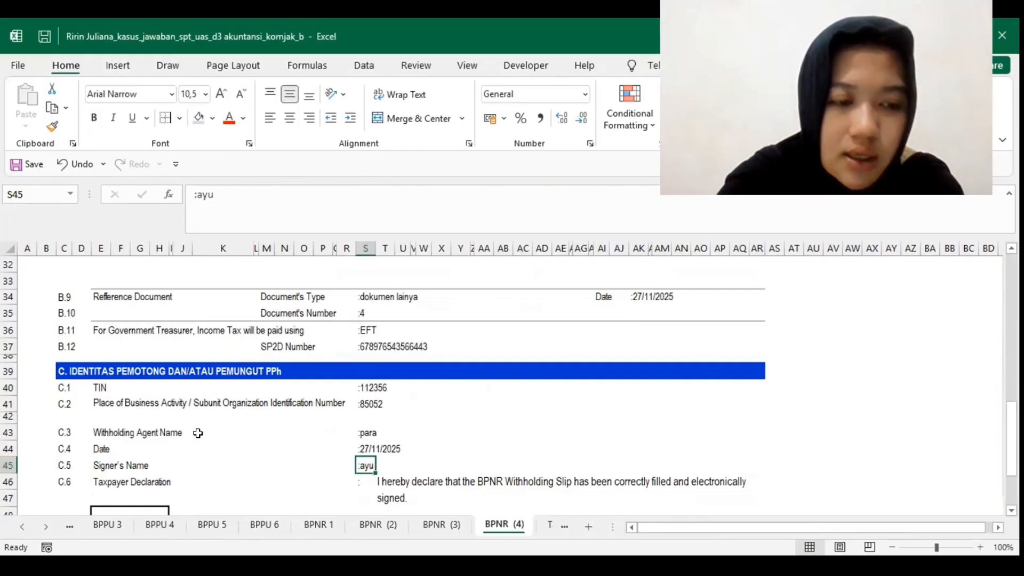
scroll(298, 477, down, 2)
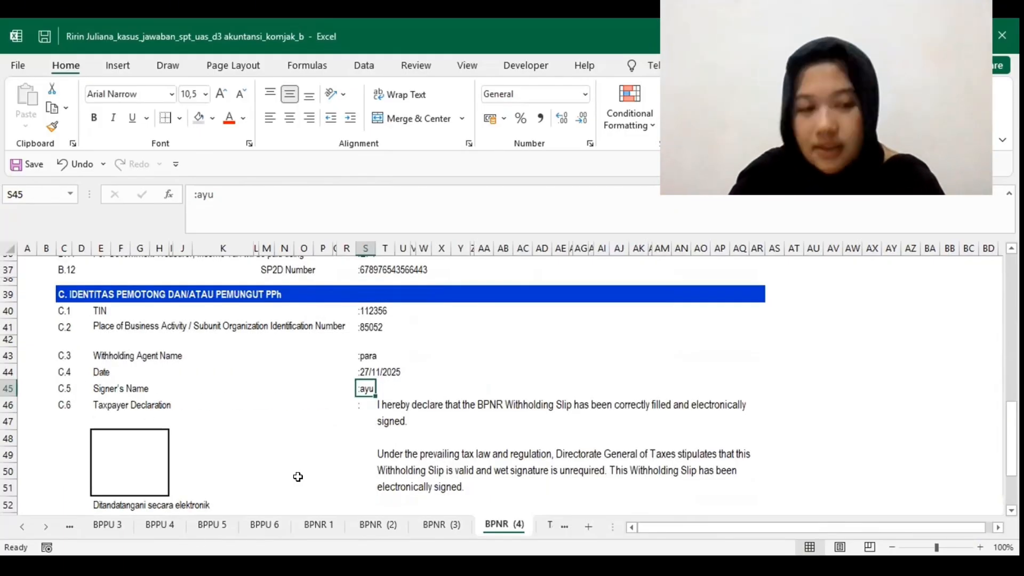
scroll(298, 476, down, 1)
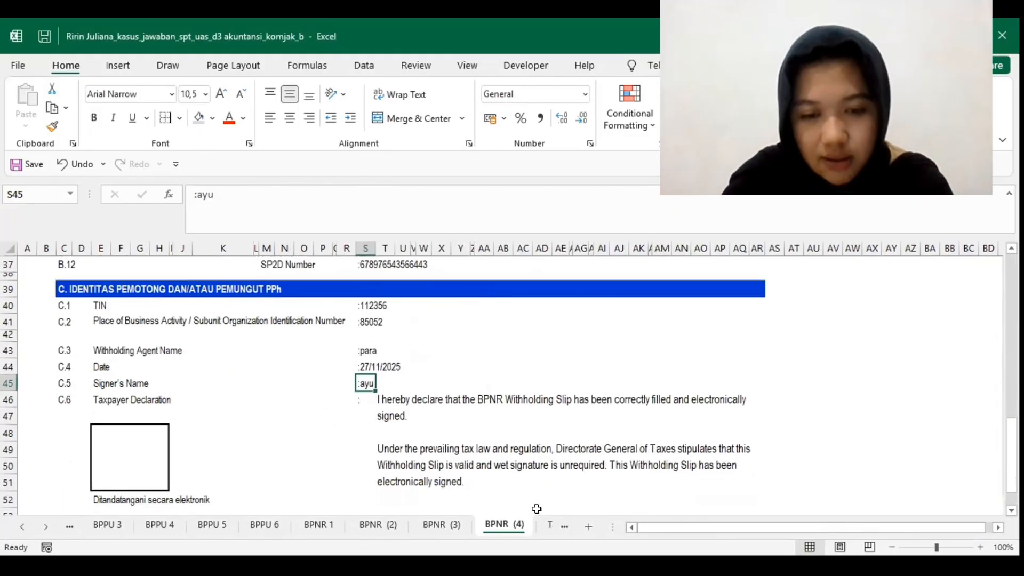
Step: Go back to the INDUK-UNI main return sheet and review its tax period, SPT status and the withholder's identity in section A
click(562, 528)
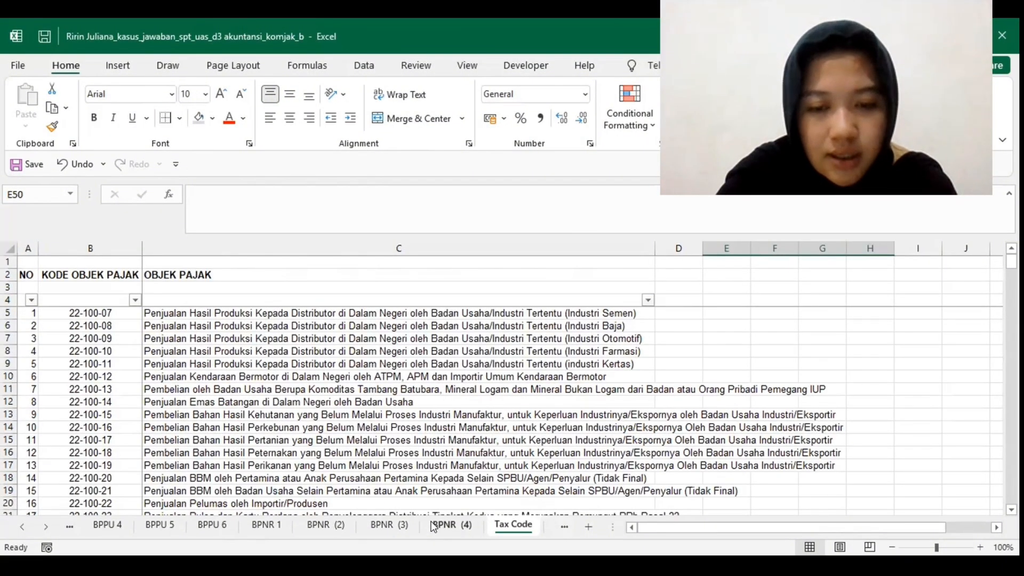
click(448, 526)
scroll(185, 522, up, 3)
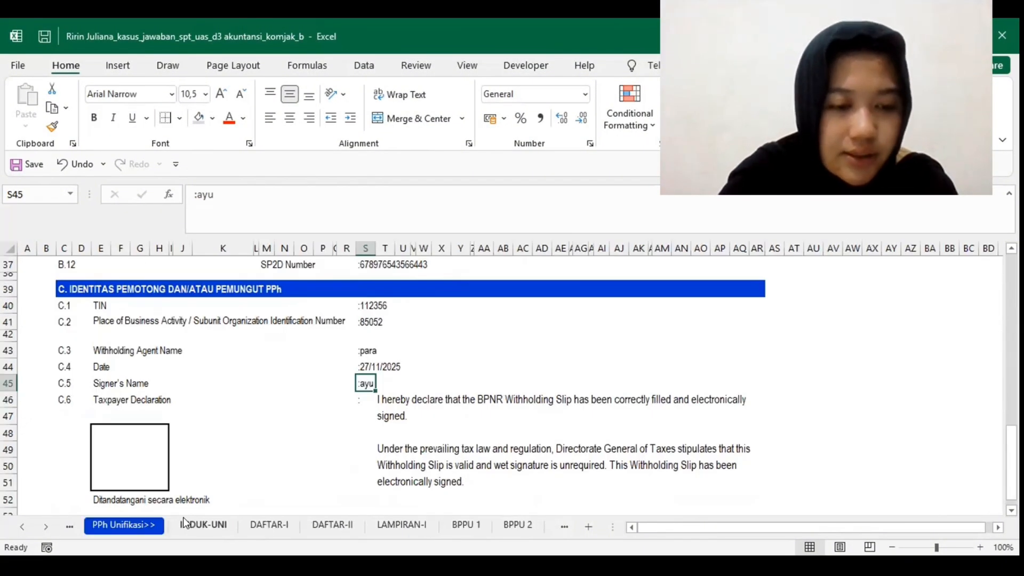
click(185, 523)
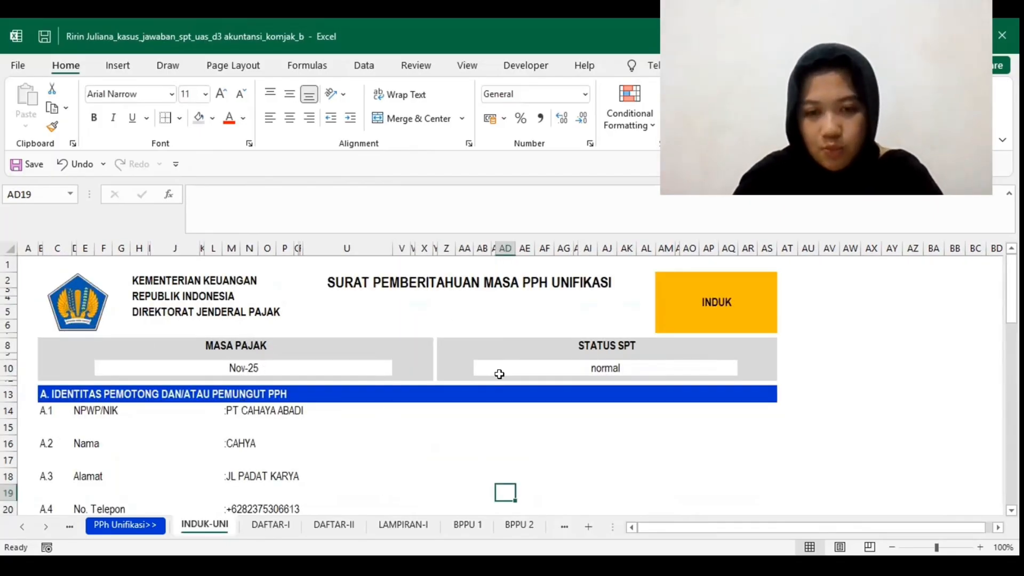
drag(71, 505, 75, 507)
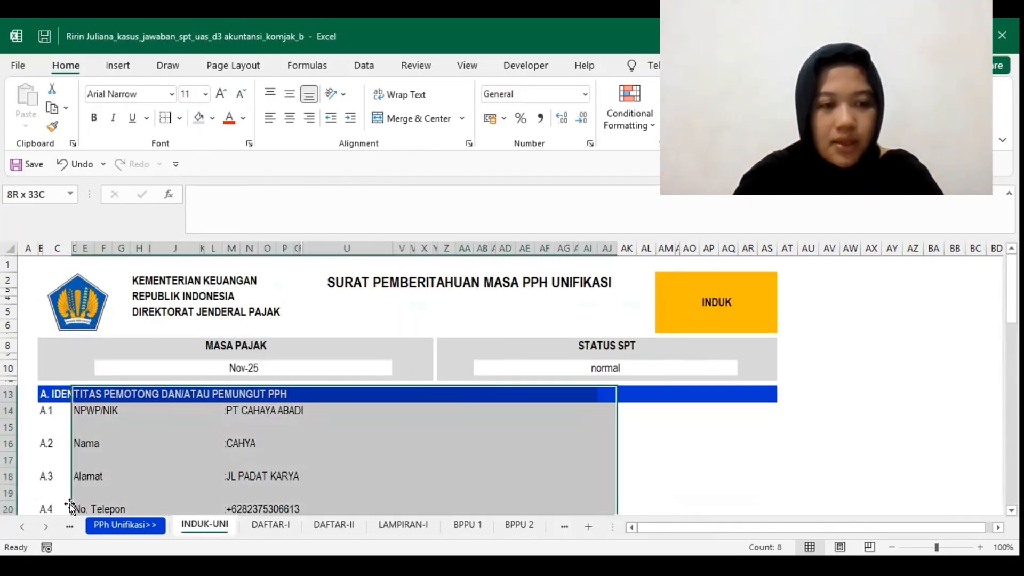
click(114, 442)
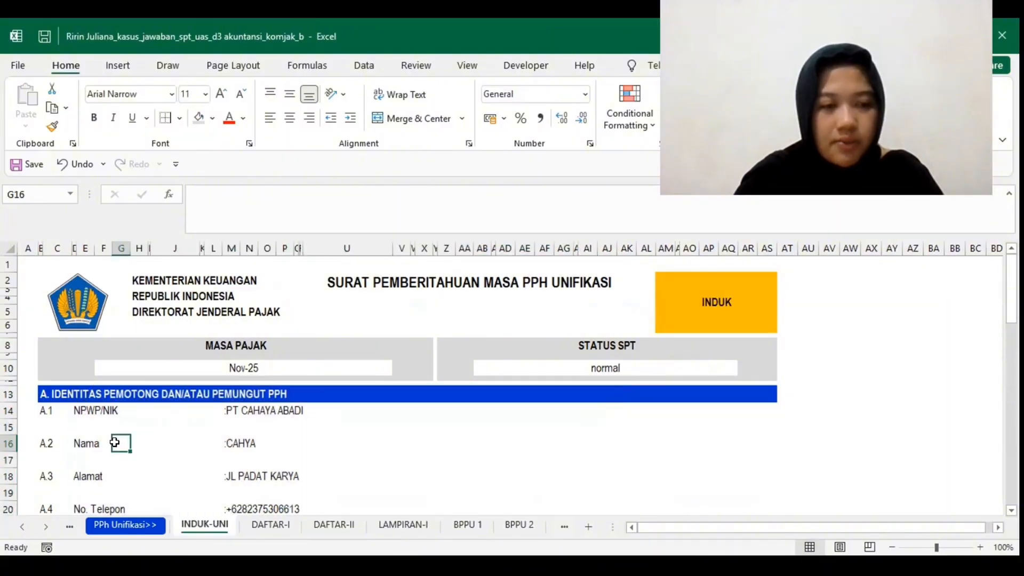
Step: Examine section B, Pajak Penghasilan, on INDUK-UNI, covering columns B.1 to B.8 and the KJS rows under each PPh article
scroll(114, 442, down, 6)
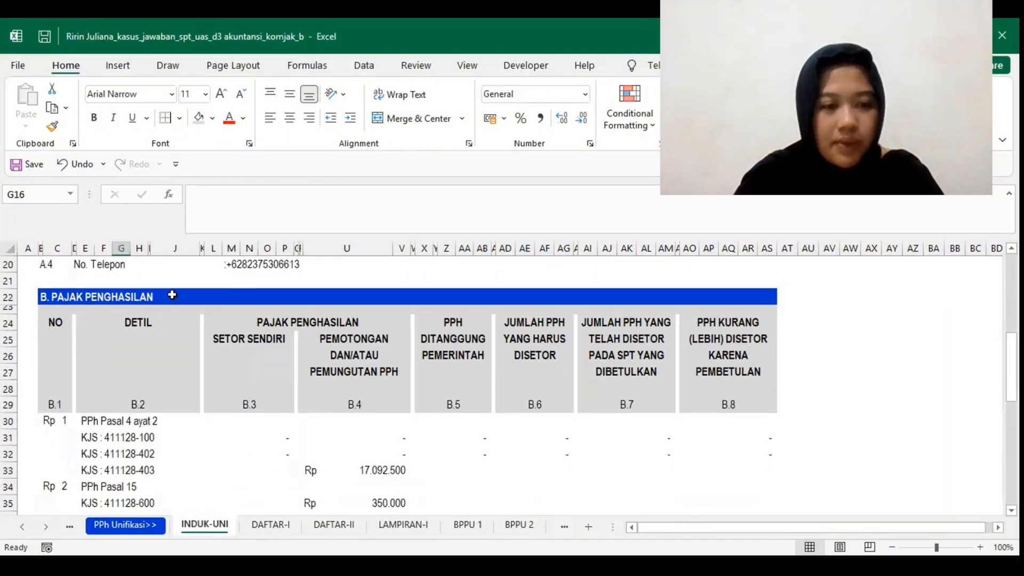
scroll(159, 443, down, 1)
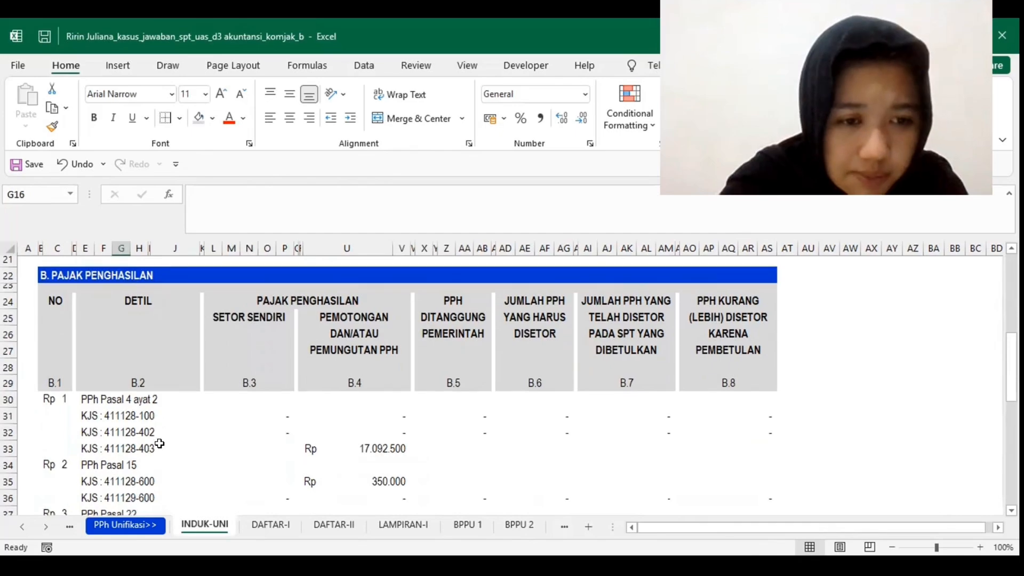
scroll(159, 443, up, 1)
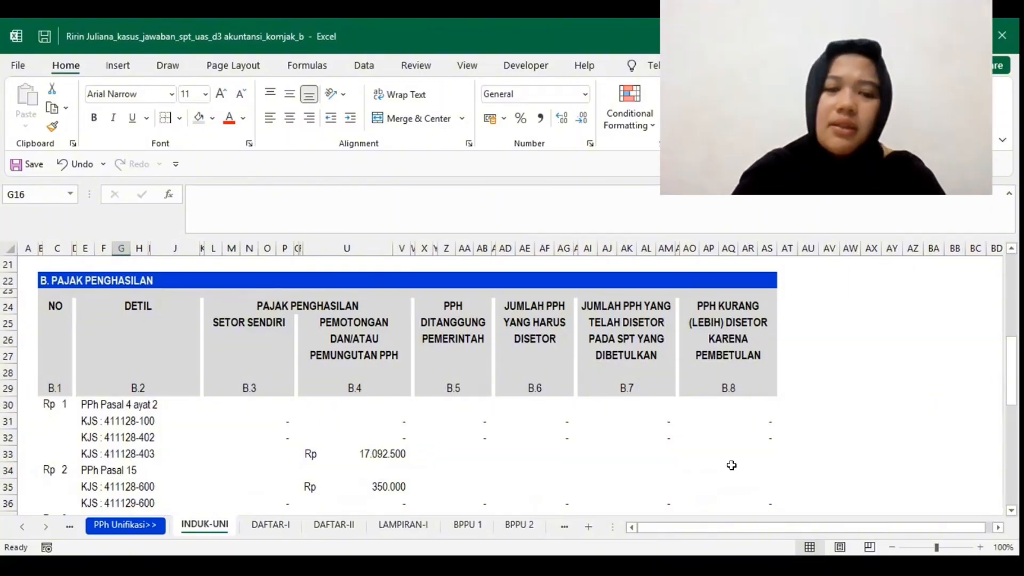
scroll(389, 432, down, 2)
scroll(389, 434, up, 2)
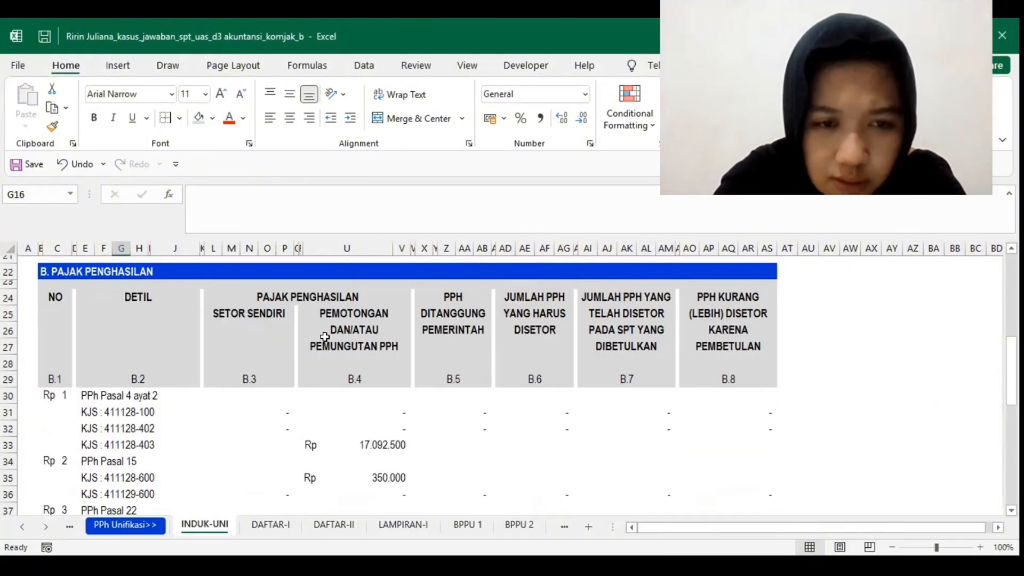
scroll(325, 342, down, 1)
scroll(379, 454, down, 1)
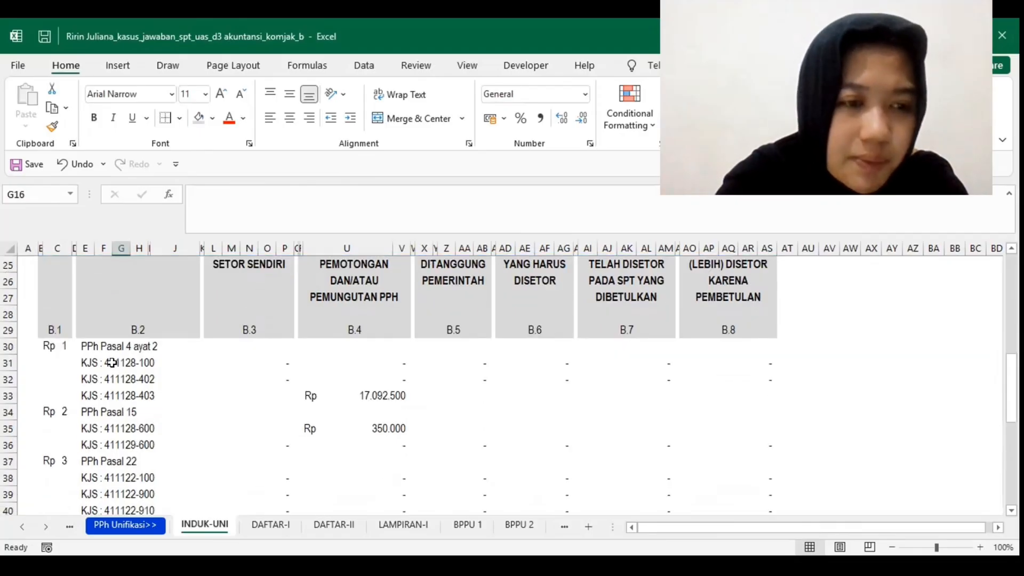
scroll(154, 370, down, 1)
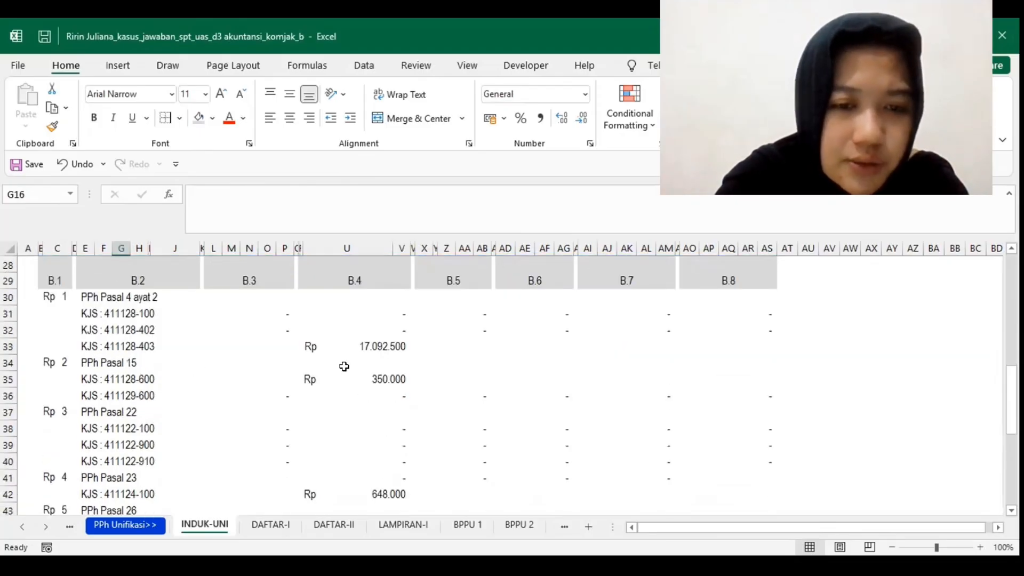
Step: Inspect the B.4 withholding amounts for PPh Pasal 4 ayat 2, 15, 23 and 26 and the formula behind Total Pajak Penghasilan
click(364, 351)
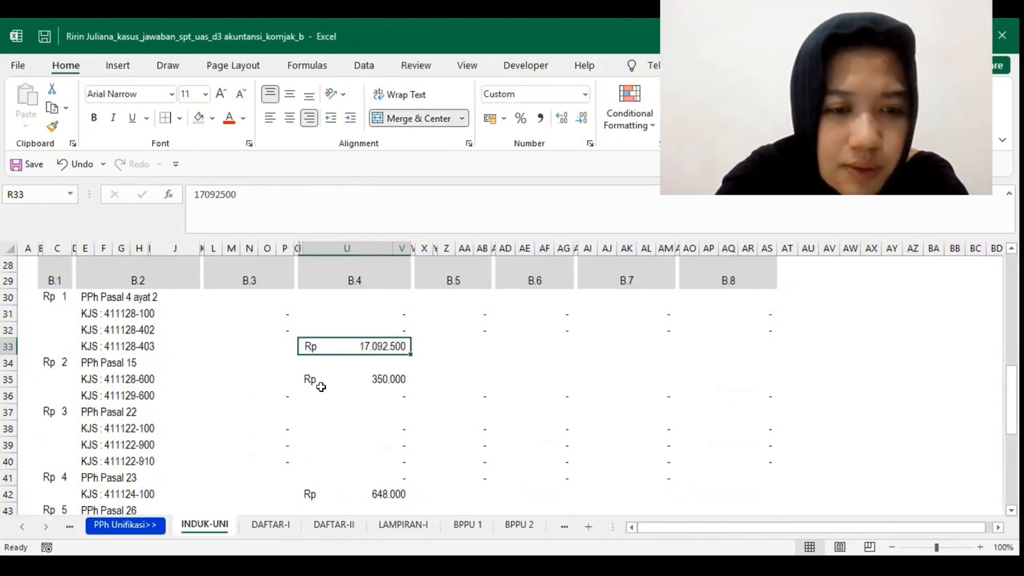
click(357, 390)
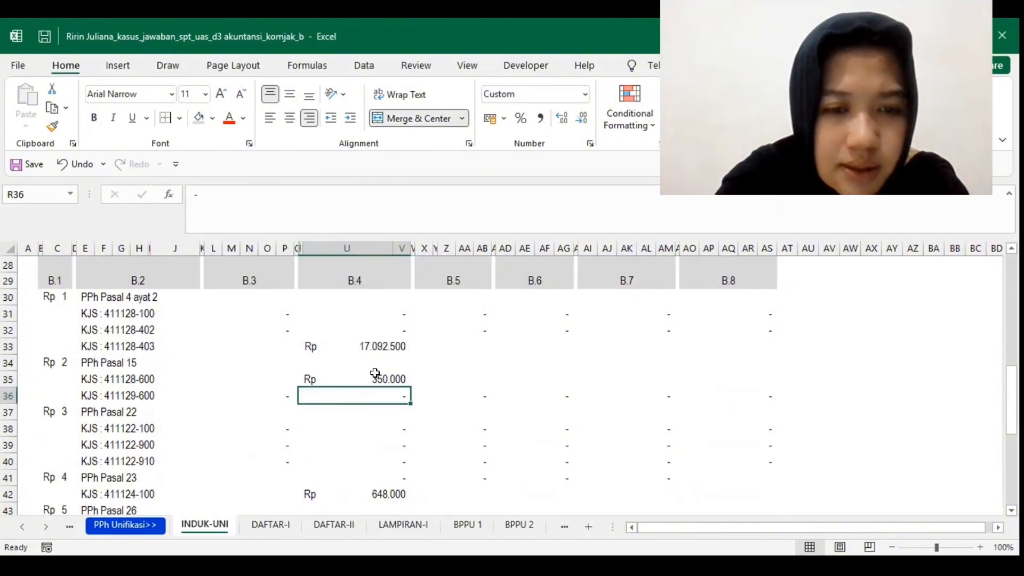
click(375, 374)
scroll(357, 393, down, 2)
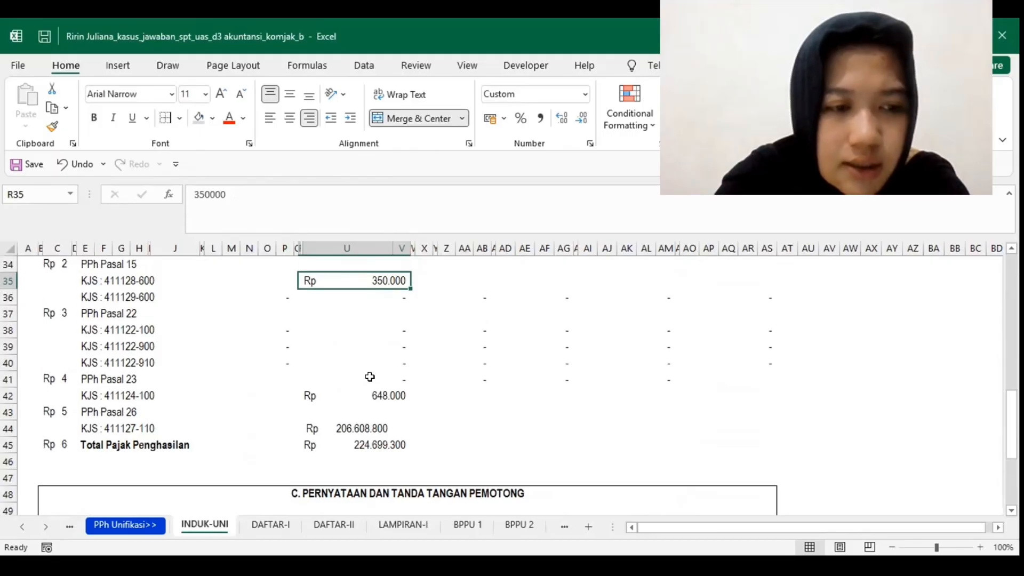
click(370, 376)
click(374, 396)
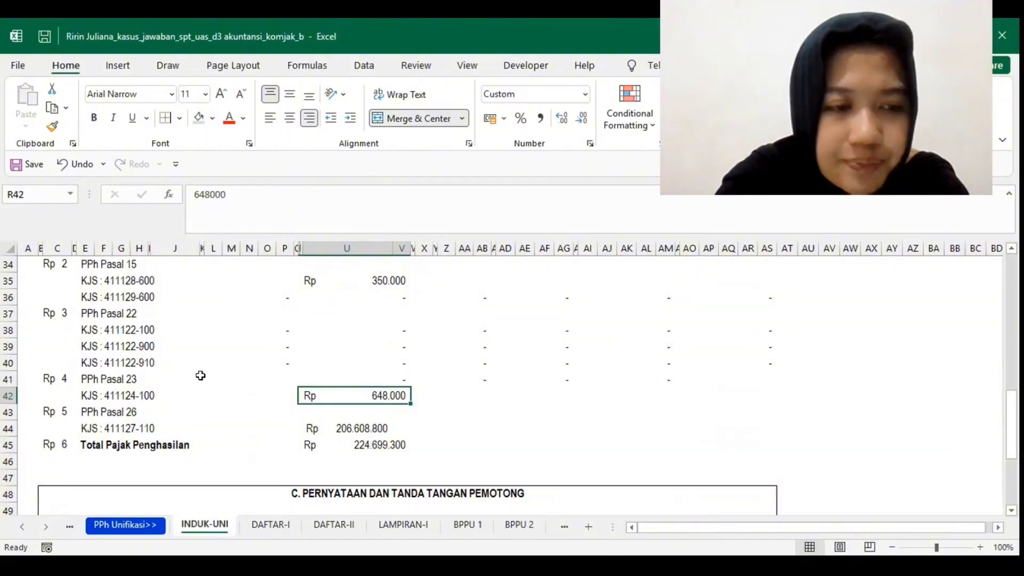
scroll(200, 375, down, 2)
click(313, 363)
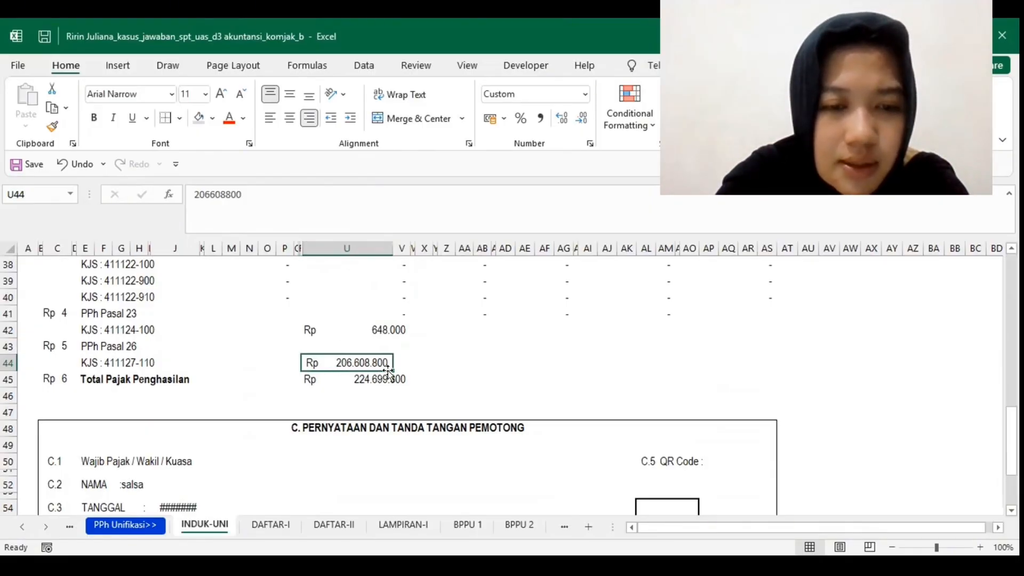
click(198, 394)
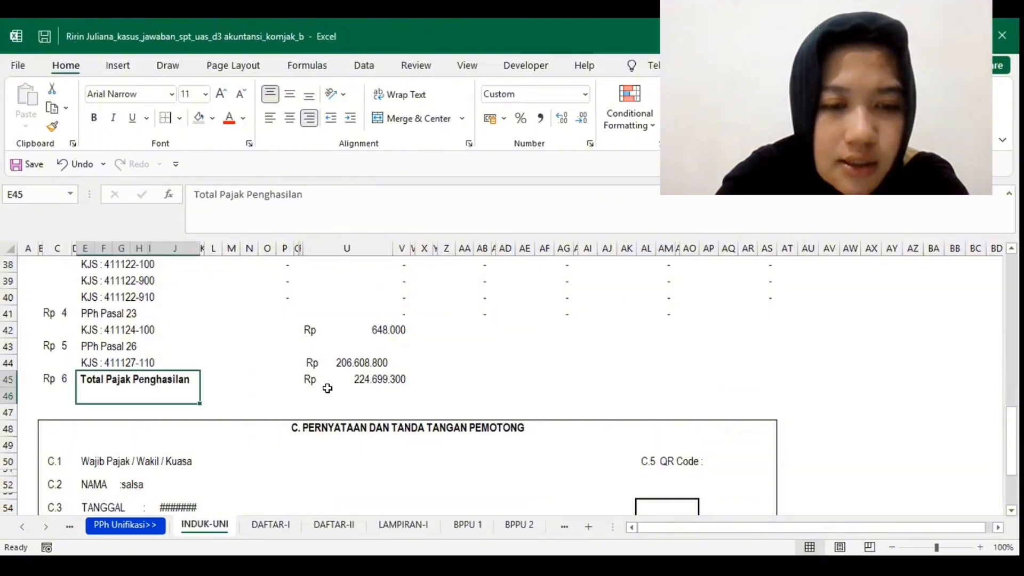
click(356, 381)
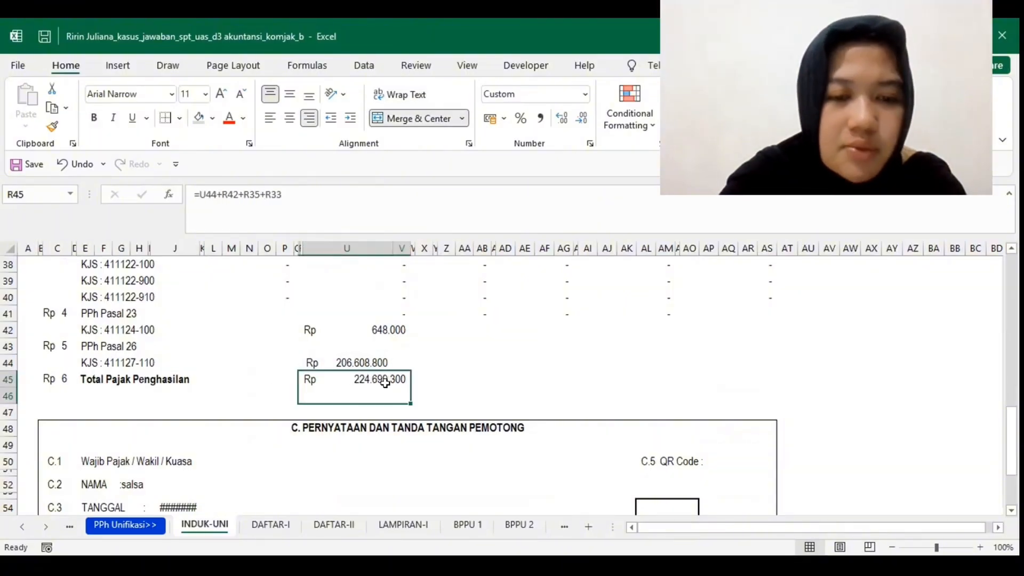
Step: Review section C's signer name, date and taxpayer declaration on INDUK-UNI, and look back at the total income tax row
scroll(365, 357, down, 3)
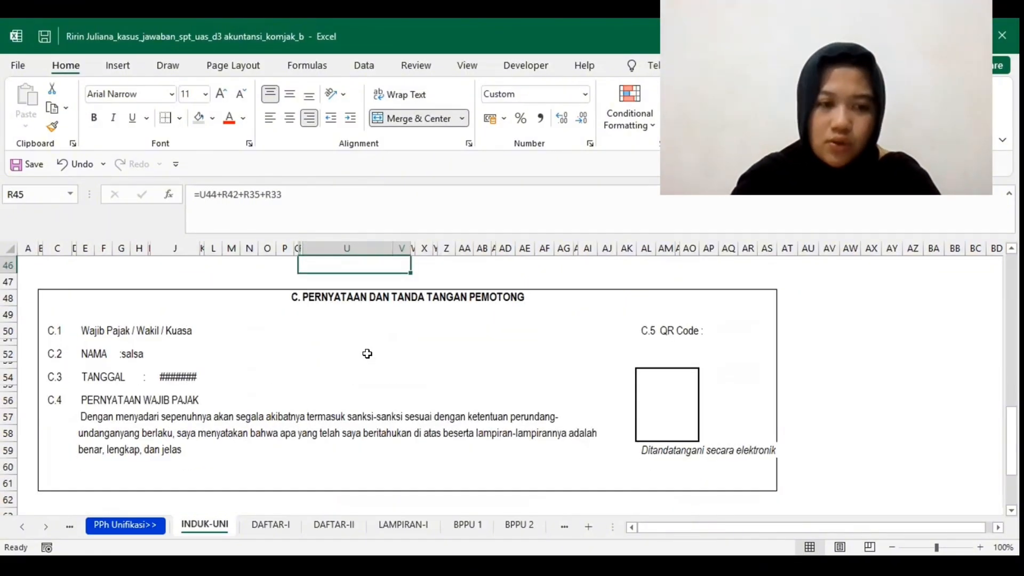
click(138, 339)
click(138, 351)
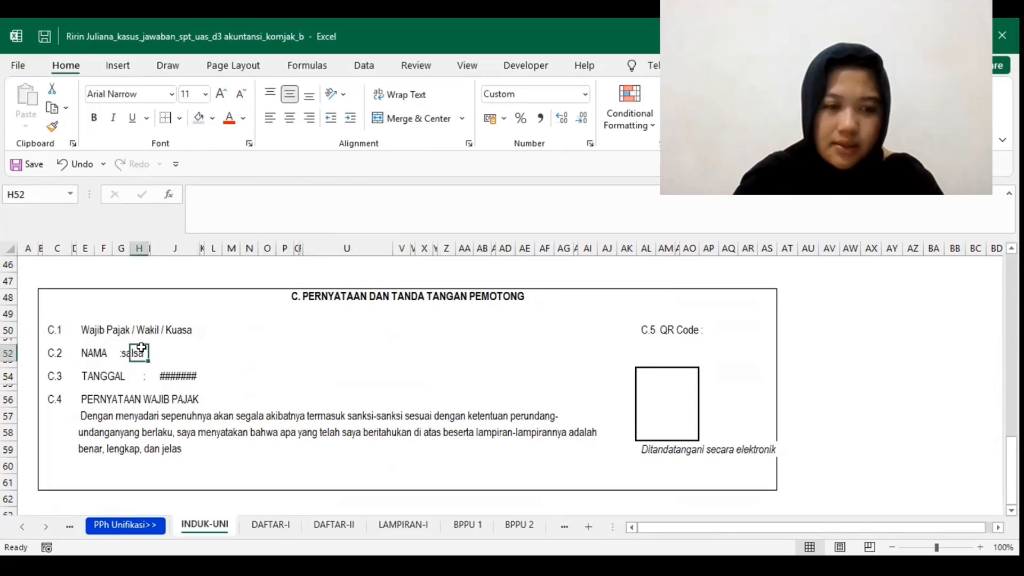
click(181, 377)
click(249, 434)
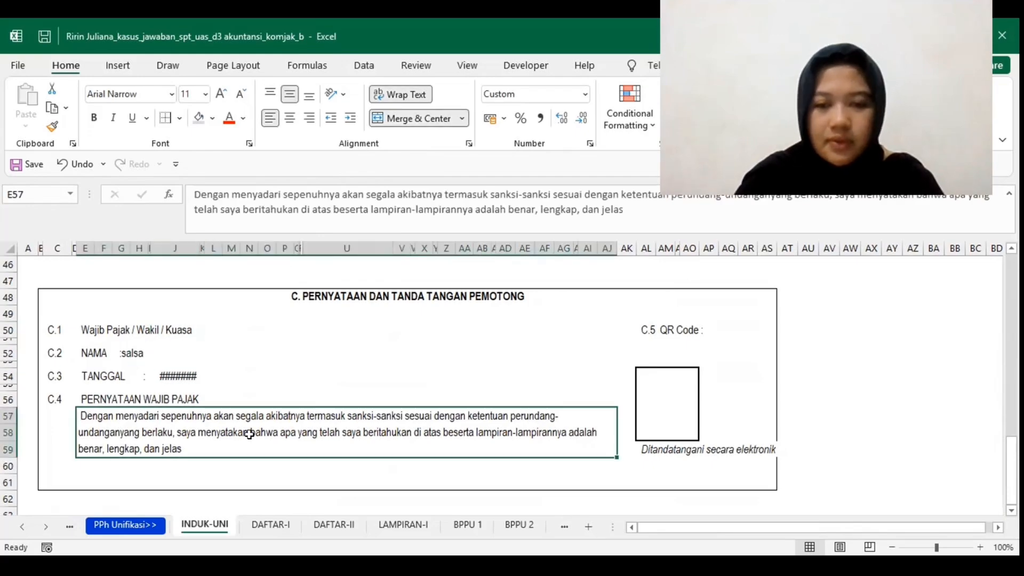
scroll(249, 435, down, 3)
scroll(249, 435, up, 3)
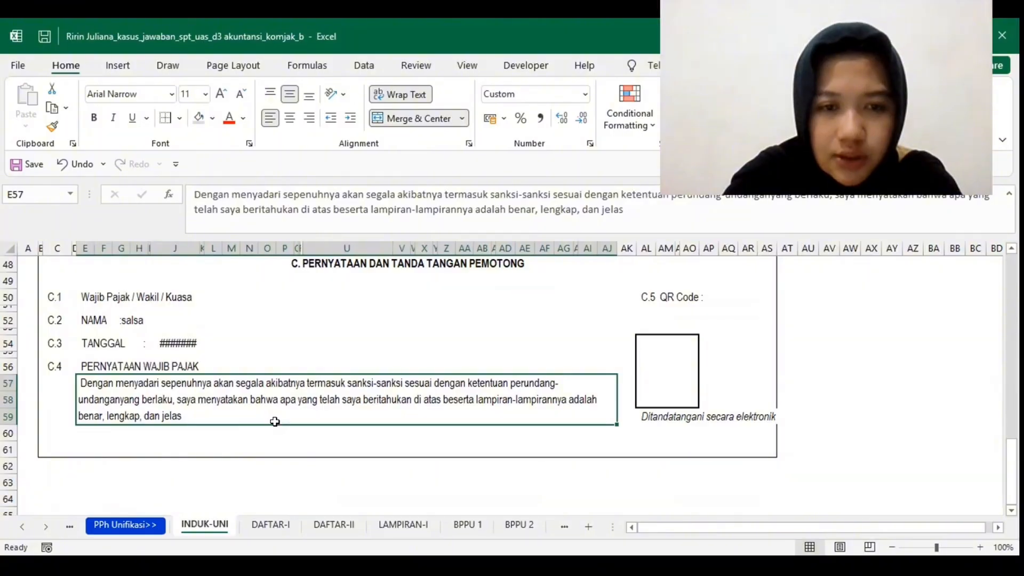
scroll(275, 424, up, 2)
click(344, 314)
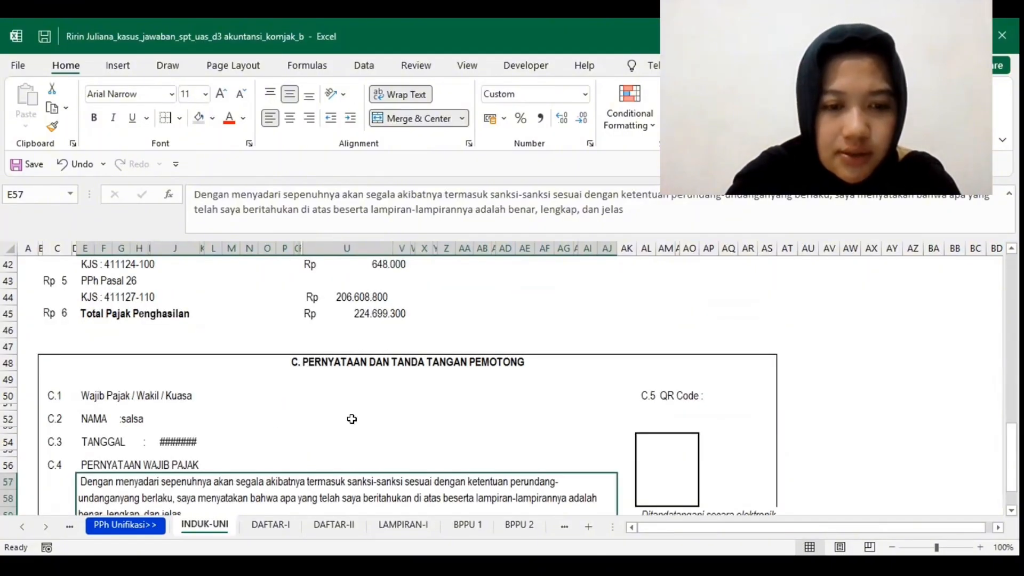
Step: Check the tax payable totals on DAFTAR-I and return to the Studi Kasus sheet to review its transaction descriptions and tax calculations
click(286, 527)
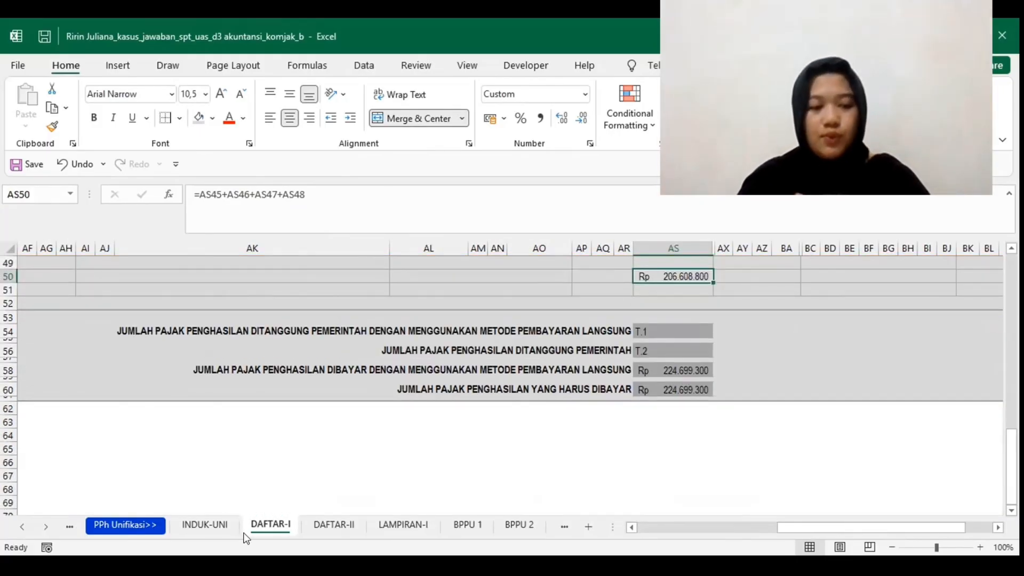
click(69, 527)
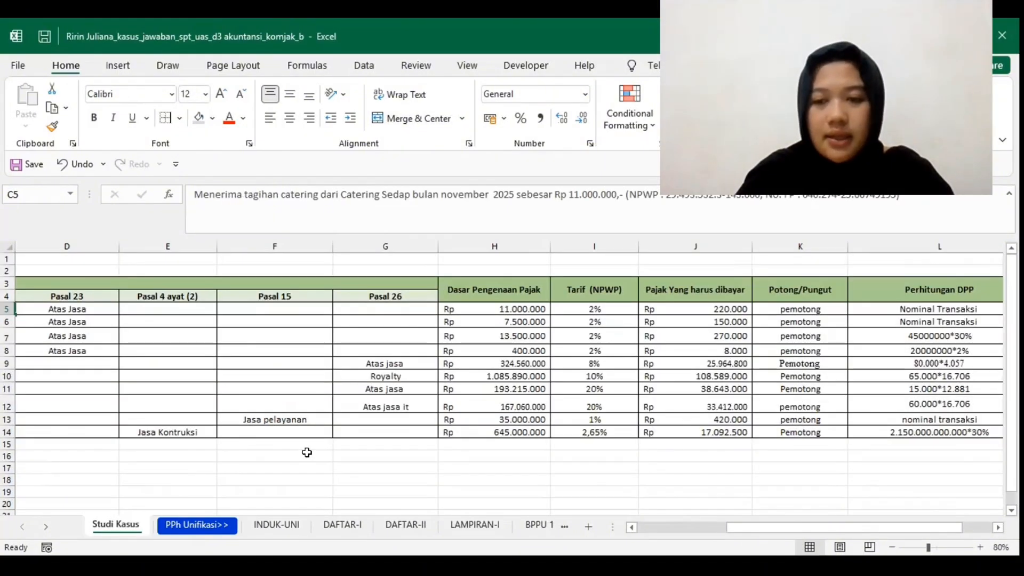
scroll(464, 420, left, 5)
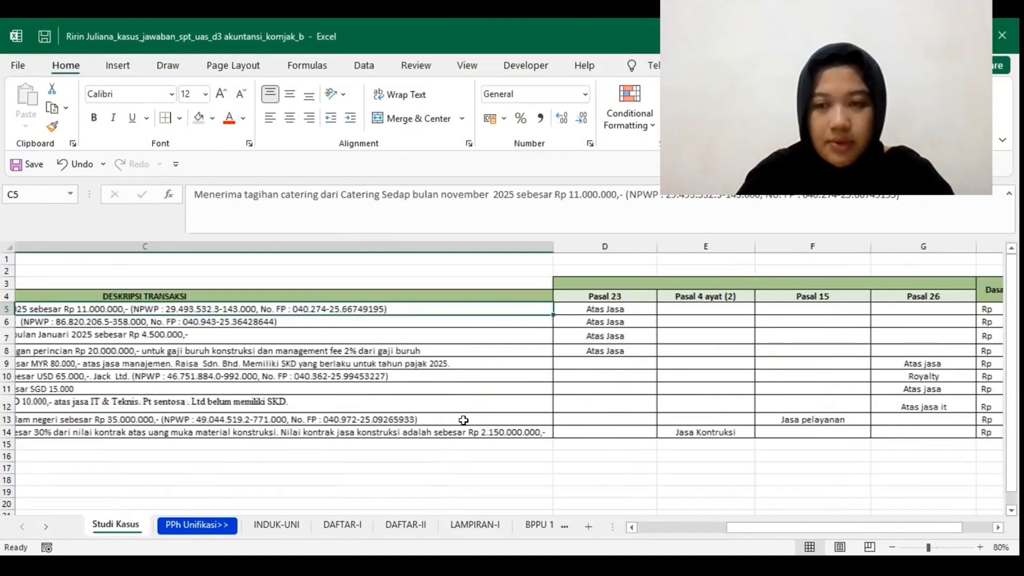
scroll(463, 420, right, 1)
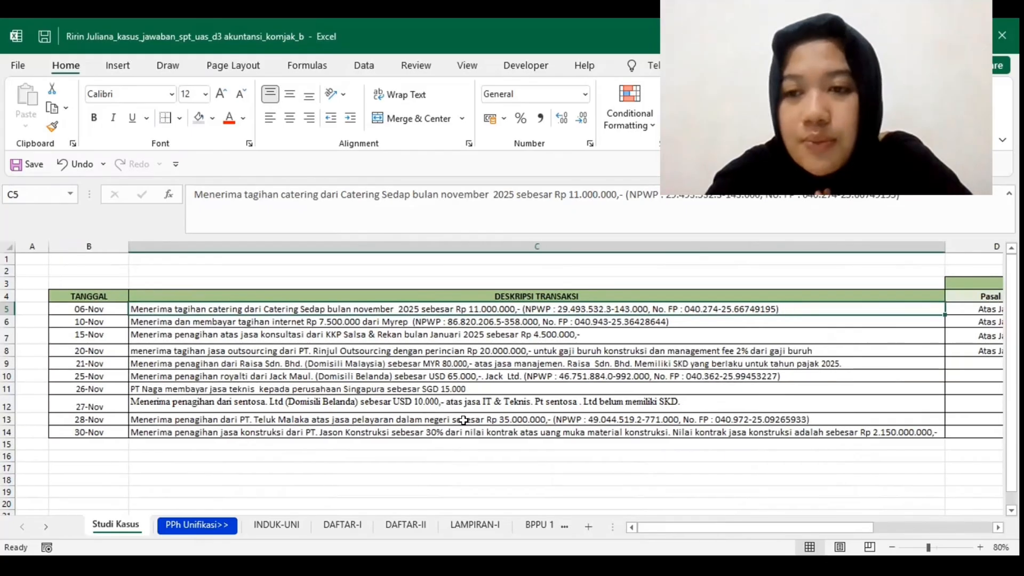